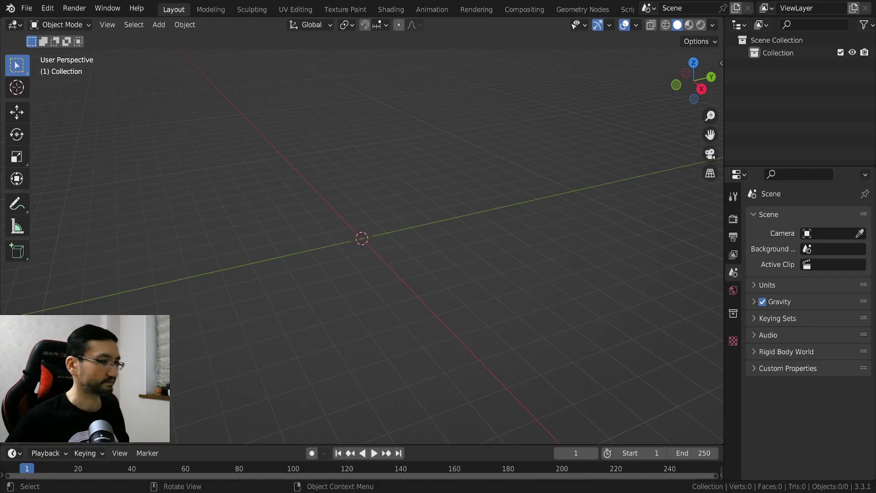
- Delete the default object so the scene is empty
{"action": "key", "text": "x"}
{"action": "left_click", "coordinate": [428, 245]}
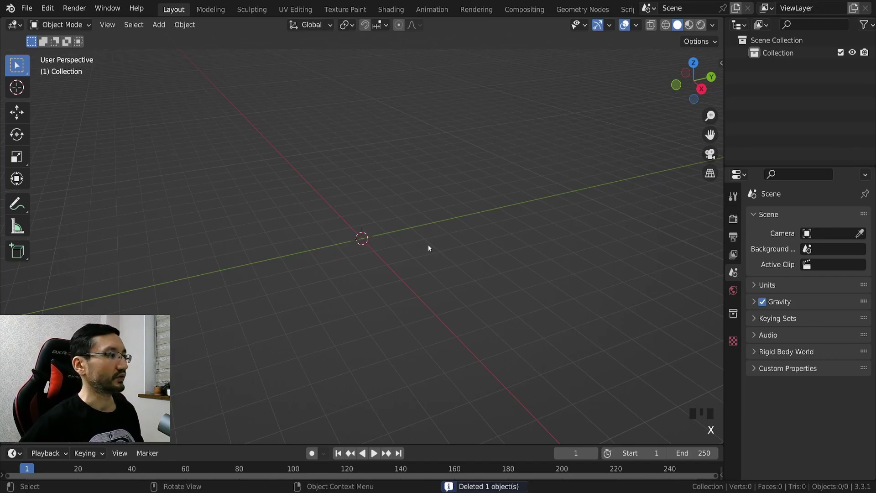
- Show the viewport sidebar with the Bevel Curve Tools panel in the Curve tab
{"action": "left_click", "coordinate": [721, 63]}
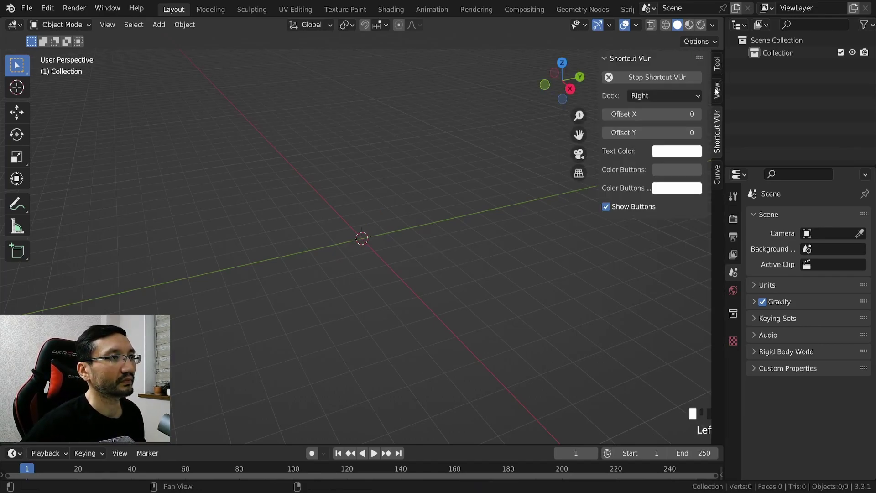
{"action": "left_click", "coordinate": [718, 171]}
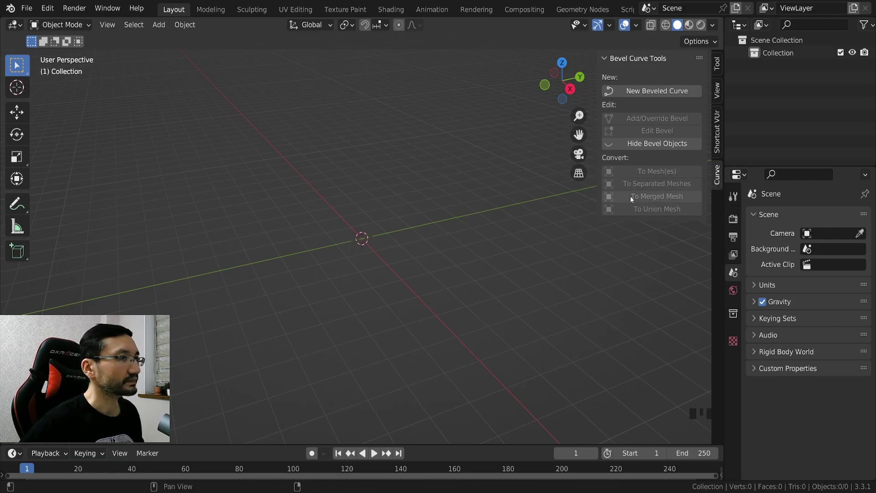
{"action": "key", "text": "n"}
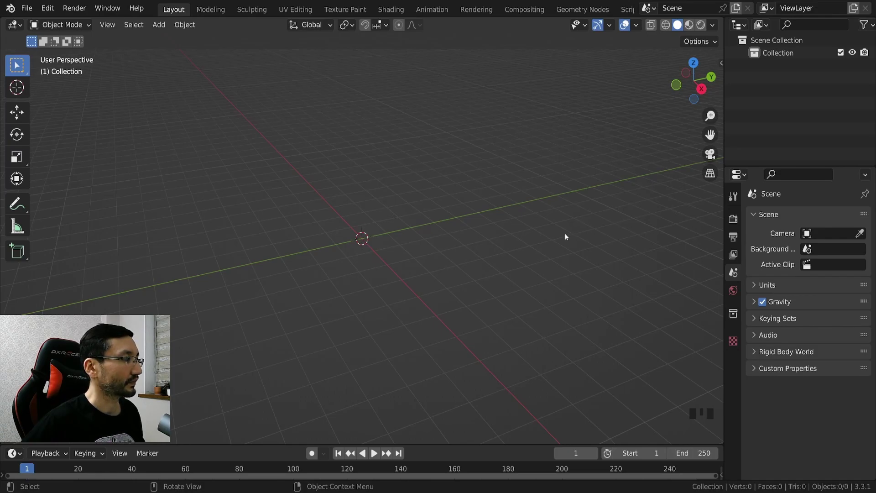
{"action": "left_click", "coordinate": [720, 63]}
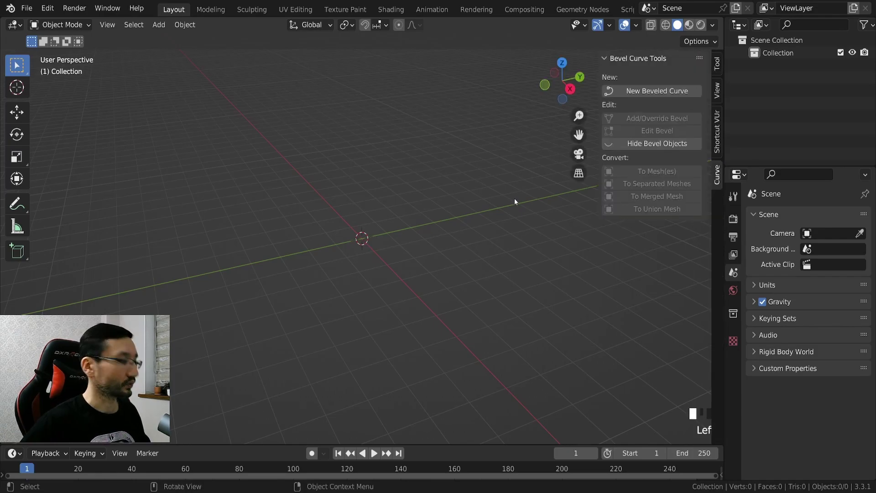
{"action": "key", "text": "n"}
{"action": "key", "text": "n"}
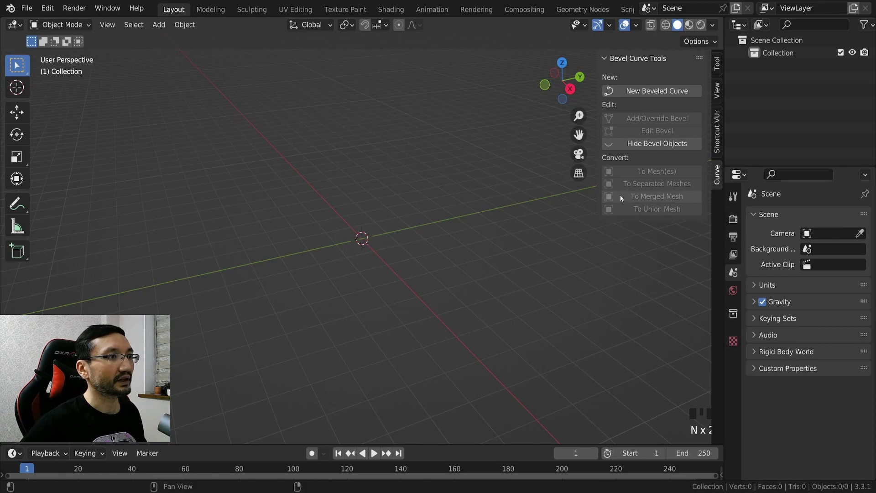
- Create a new beveled Bezier curve with Bevel Curve Tools
{"action": "left_click", "coordinate": [663, 91]}
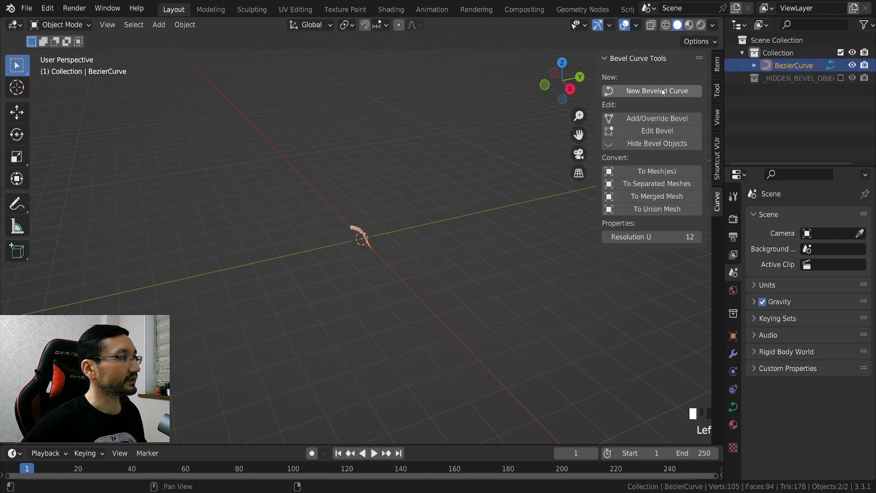
{"action": "middle_click_drag", "start_coordinate": [429, 232], "coordinate": [410, 224], "text": "ctrl"}
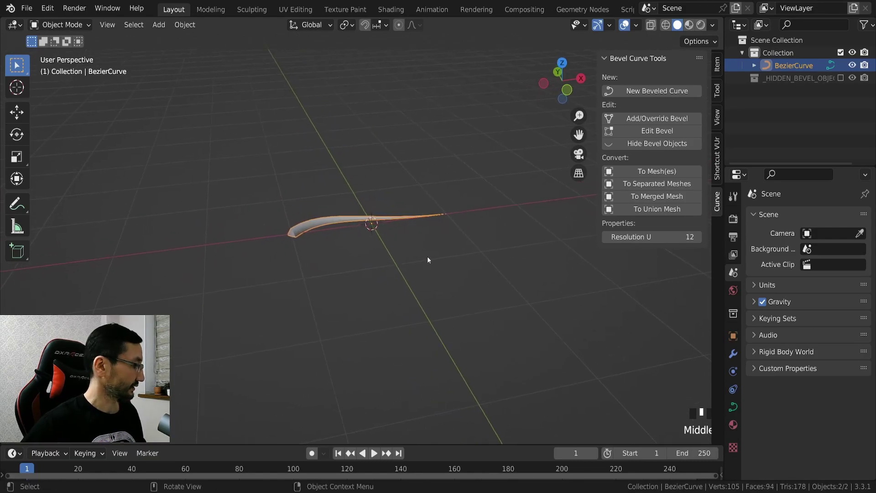
{"action": "left_click", "coordinate": [395, 274]}
- Add a UV sphere to the scene and hide the sidebar
{"action": "key", "text": "shift+a"}
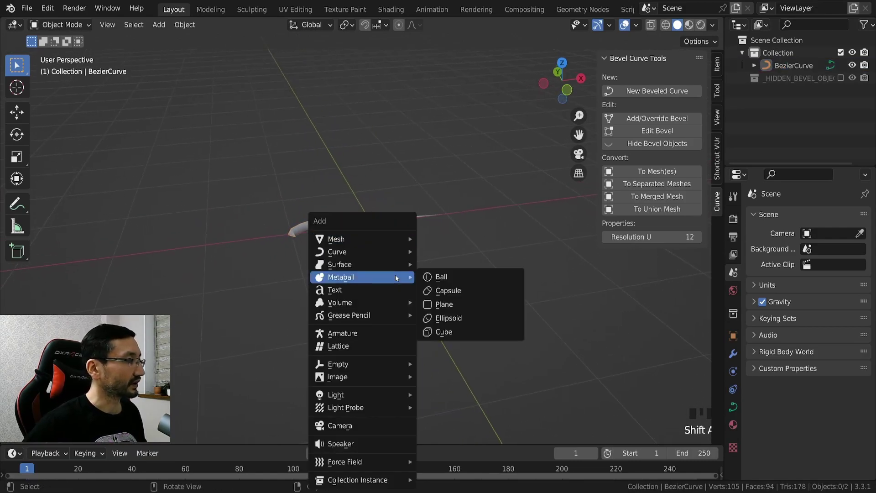
{"action": "mouse_move", "coordinate": [372, 237]}
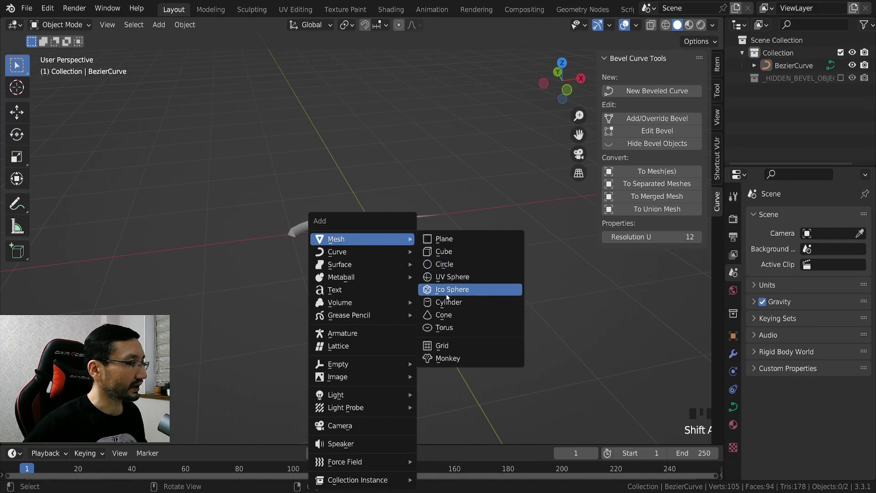
{"action": "left_click", "coordinate": [444, 277]}
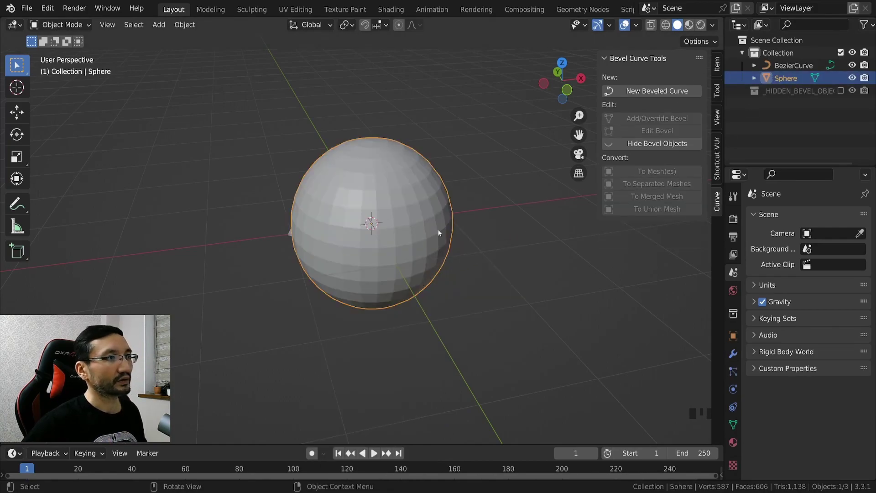
{"action": "key", "text": "n"}
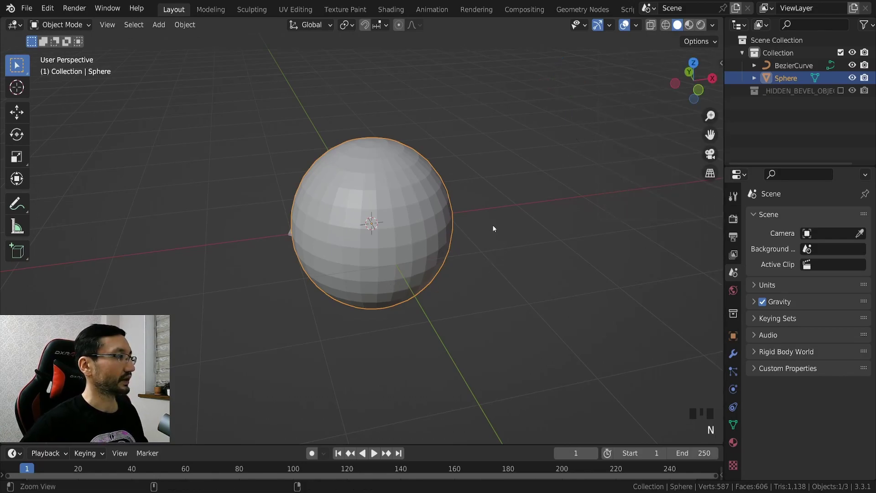
{"action": "middle_click_drag", "start_coordinate": [492, 224], "coordinate": [484, 262], "text": "ctrl"}
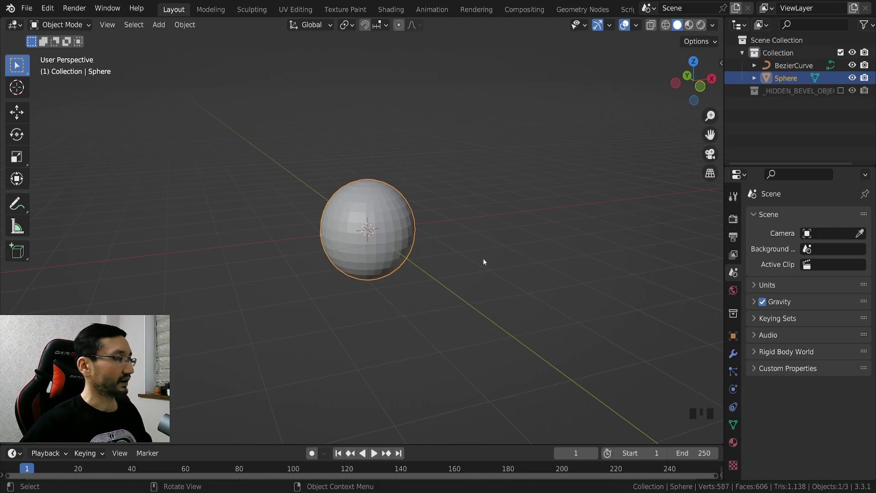
- Raise the sphere straight up along the Z axis
{"action": "key", "text": "g"}
{"action": "key", "text": "z"}
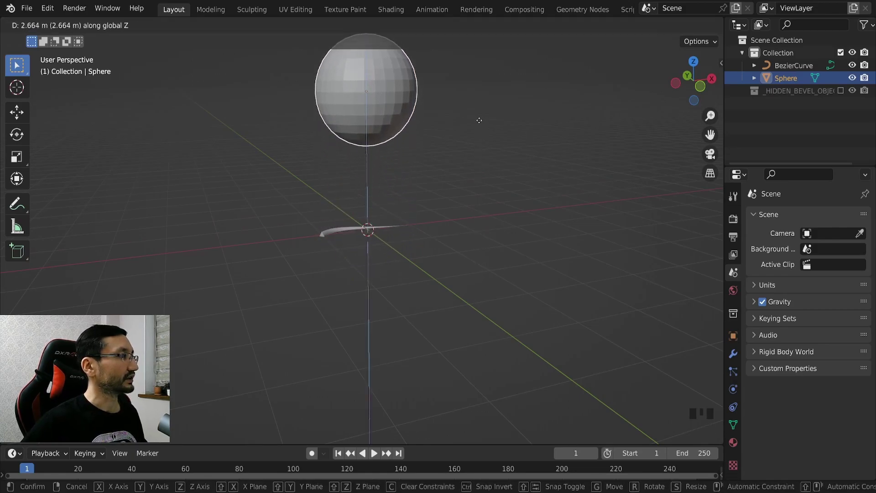
{"action": "left_click", "coordinate": [474, 136]}
{"action": "middle_click_drag", "start_coordinate": [474, 139], "coordinate": [469, 210], "text": "shift"}
- Rotate the Bezier strand 90° around X and lift it above the sphere
{"action": "left_click", "coordinate": [338, 304]}
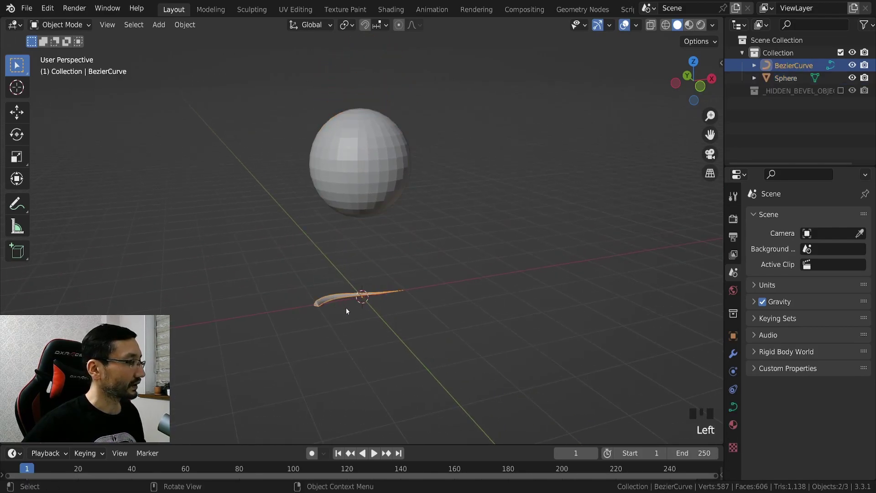
{"action": "middle_click_drag", "start_coordinate": [354, 309], "coordinate": [424, 251], "text": "ctrl"}
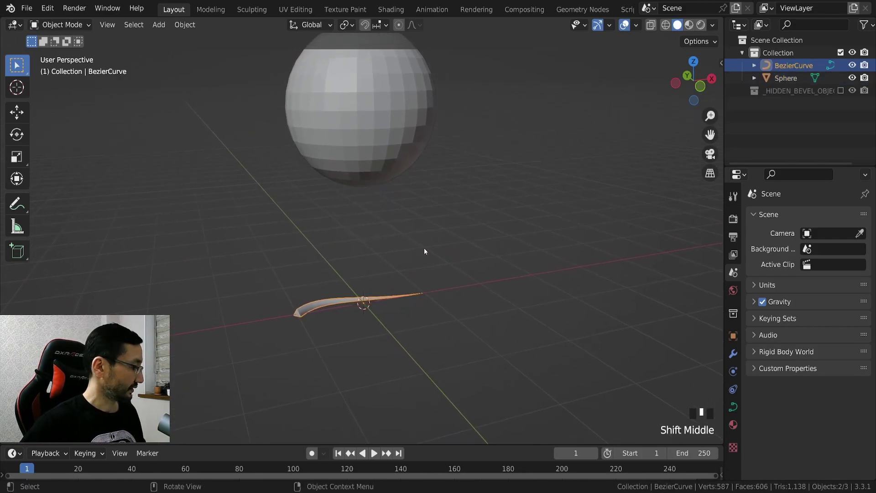
{"action": "middle_click_drag", "start_coordinate": [405, 296], "coordinate": [417, 274], "text": "ctrl"}
{"action": "middle_click_drag", "start_coordinate": [436, 231], "coordinate": [439, 236]}
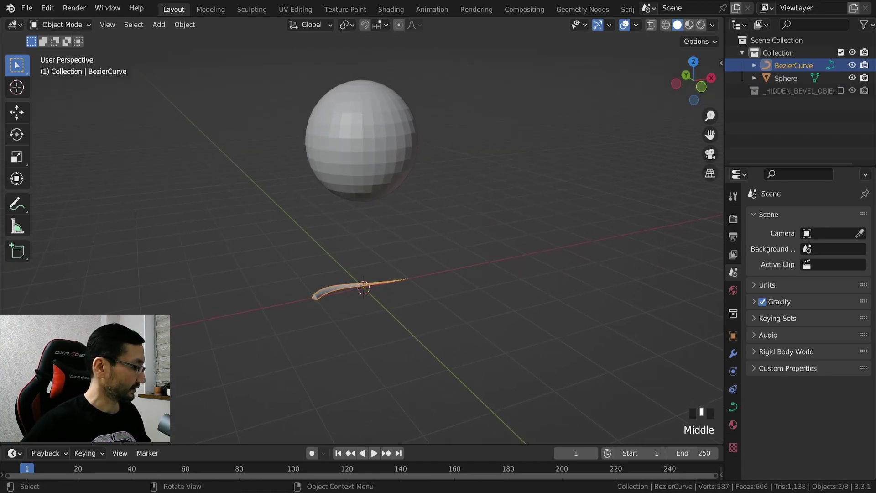
{"action": "type", "text": "rx"}
{"action": "type", "text": "90"}
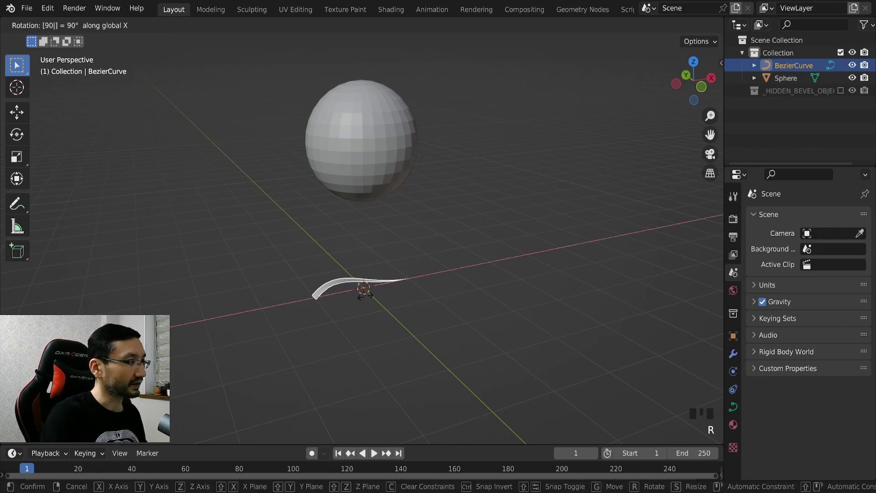
{"action": "key", "text": "Return"}
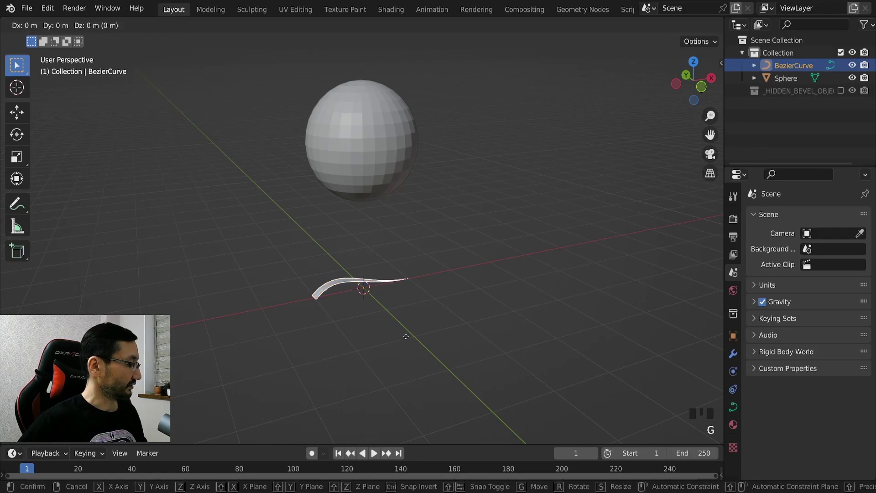
{"action": "key", "text": "g"}
{"action": "key", "text": "z"}
{"action": "left_click", "coordinate": [395, 138]}
{"action": "middle_click_drag", "start_coordinate": [395, 137], "coordinate": [477, 167]}
- In Front Orthographic view, move the strand's root against the sphere's upper right
{"action": "key", "text": "grave"}
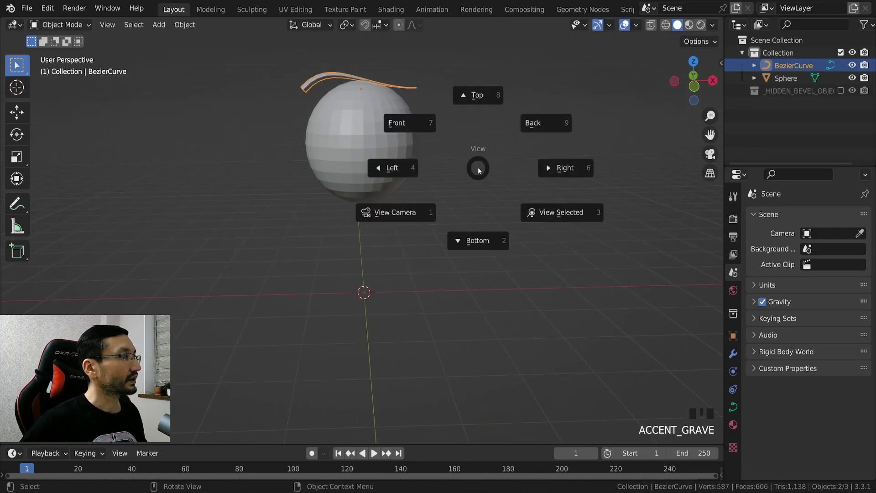
{"action": "left_click", "coordinate": [401, 126]}
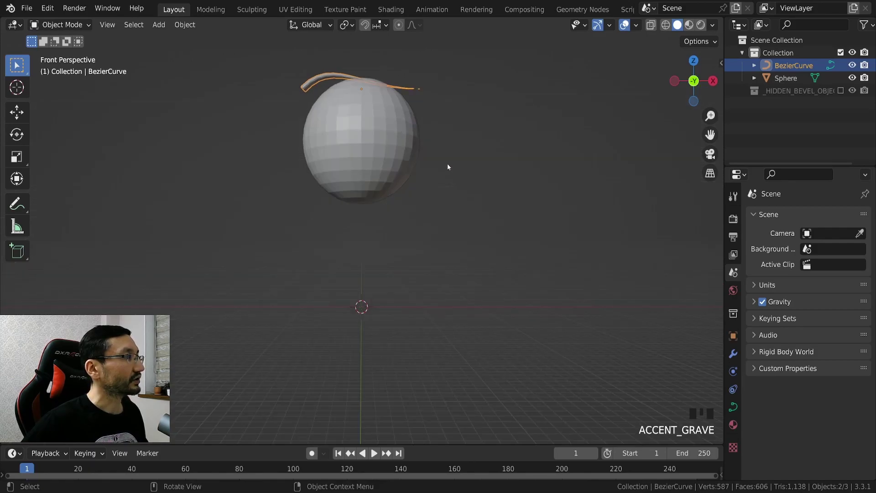
{"action": "middle_click_drag", "start_coordinate": [449, 161], "coordinate": [479, 160], "text": "shift"}
{"action": "left_click", "coordinate": [710, 173]}
{"action": "middle_click_drag", "start_coordinate": [507, 214], "coordinate": [678, 165], "text": "ctrl"}
{"action": "key", "text": "grave"}
{"action": "left_click", "coordinate": [520, 169]}
{"action": "mouse_move", "coordinate": [499, 191]}
{"action": "middle_mouse_down", "text": "ctrl"}
{"action": "mouse_move", "coordinate": [492, 185]}
{"action": "mouse_move", "coordinate": [497, 206]}
{"action": "middle_mouse_up", "text": "ctrl"}
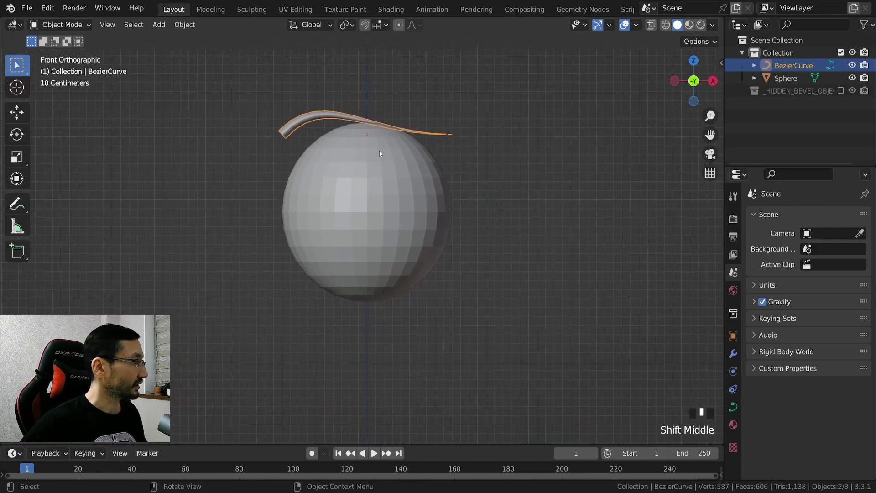
{"action": "left_click", "coordinate": [310, 123]}
{"action": "key", "text": "g"}
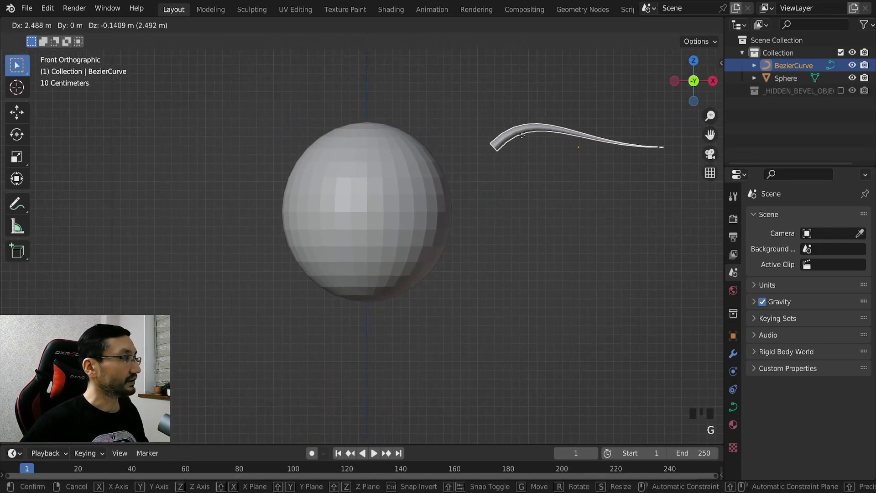
{"action": "left_click", "coordinate": [446, 130]}
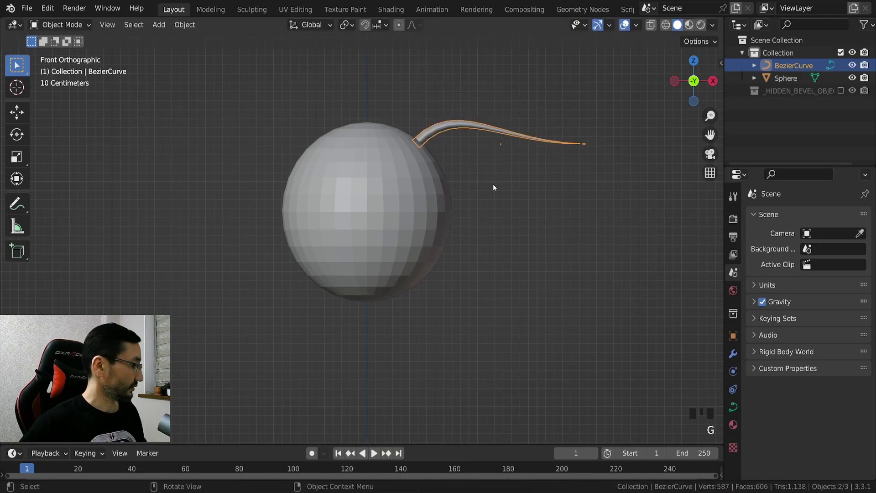
- In Edit Mode, drop the strand tip lower and rotate its handle to bend it downward
{"action": "key", "text": "Tab"}
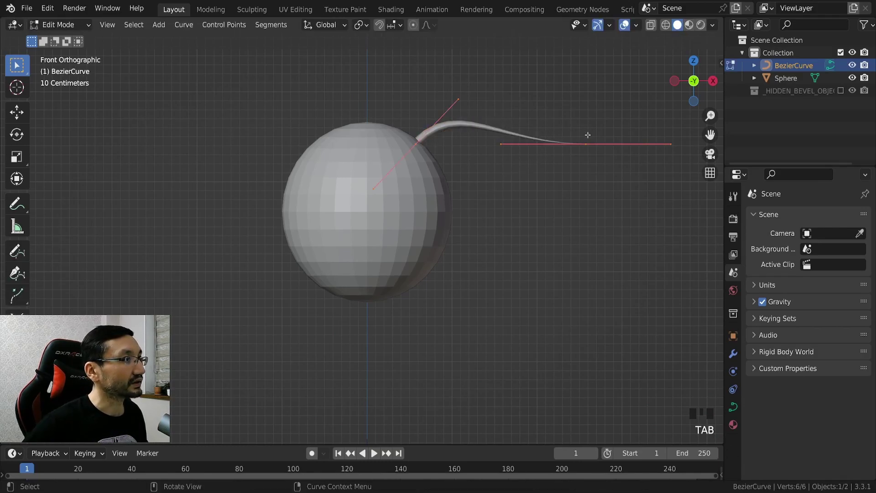
{"action": "left_click_drag", "start_coordinate": [576, 124], "coordinate": [608, 184]}
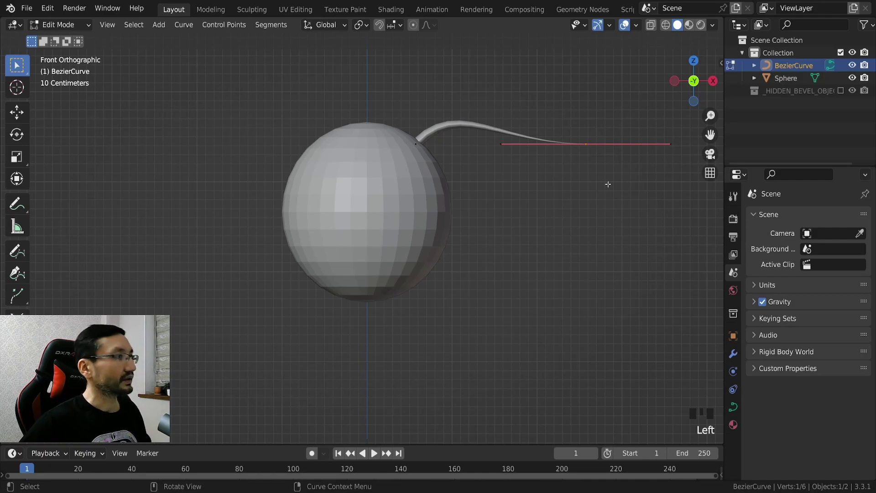
{"action": "left_click", "coordinate": [580, 149]}
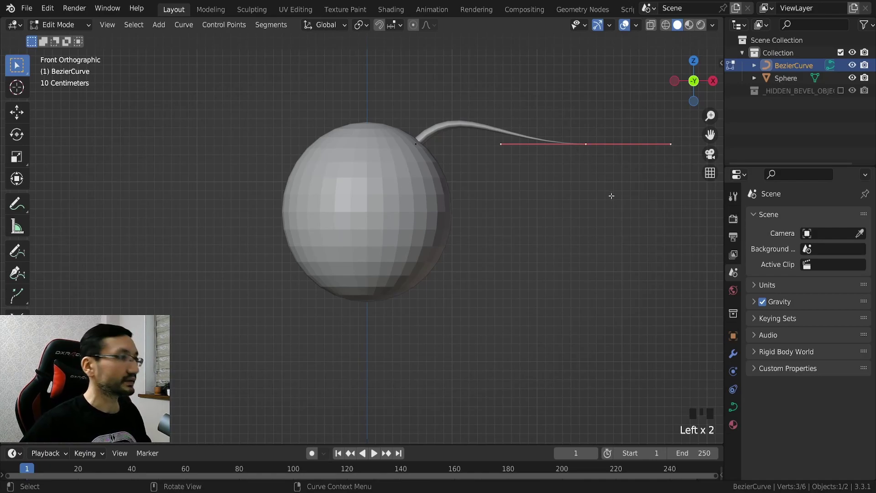
{"action": "key", "text": "g"}
{"action": "left_click", "coordinate": [611, 316]}
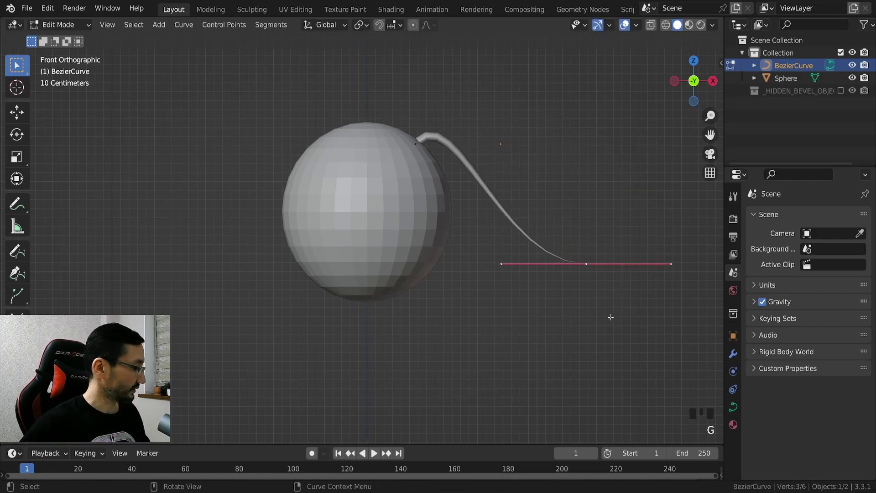
{"action": "key", "text": "r"}
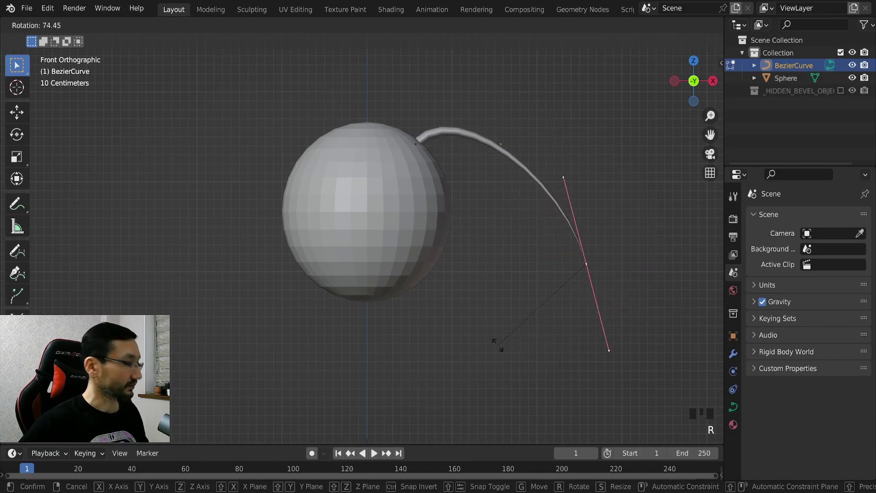
{"action": "left_click", "coordinate": [497, 345]}
{"action": "key", "text": "g"}
{"action": "left_click", "coordinate": [478, 360]}
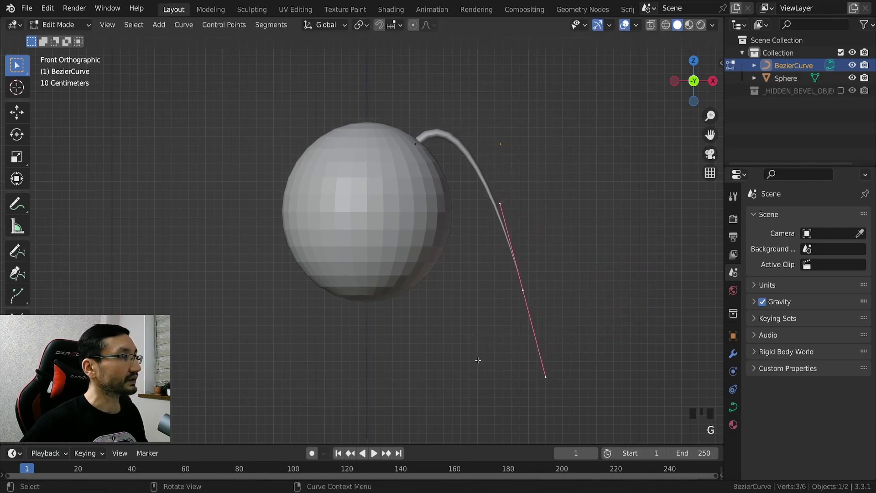
- Rotate the root point's handle and nudge the root slightly down-left
{"action": "left_click", "coordinate": [420, 144]}
{"action": "key", "text": "r"}
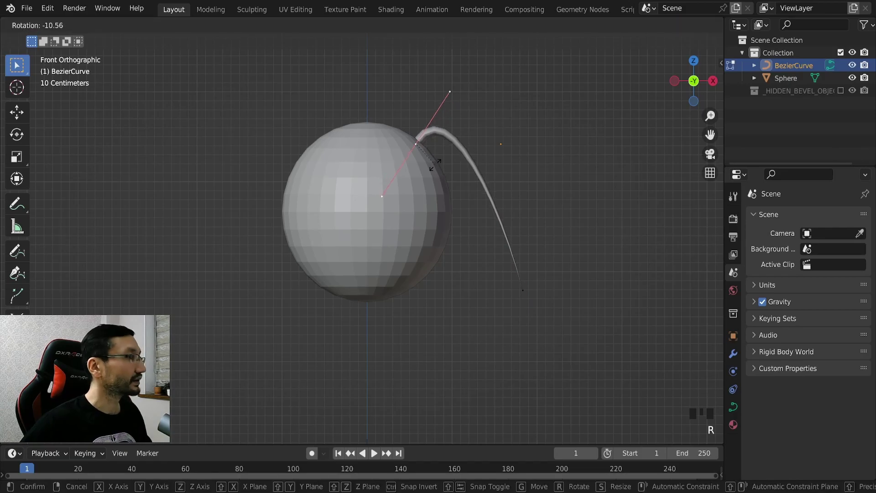
{"action": "left_click", "coordinate": [433, 164]}
{"action": "key", "text": "g"}
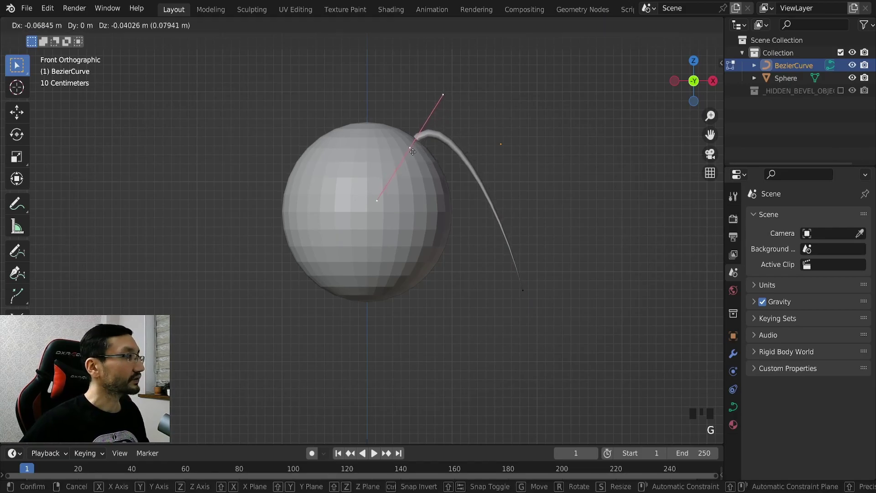
{"action": "left_click", "coordinate": [413, 152]}
{"action": "middle_click_drag", "start_coordinate": [546, 220], "coordinate": [421, 110], "text": "ctrl"}
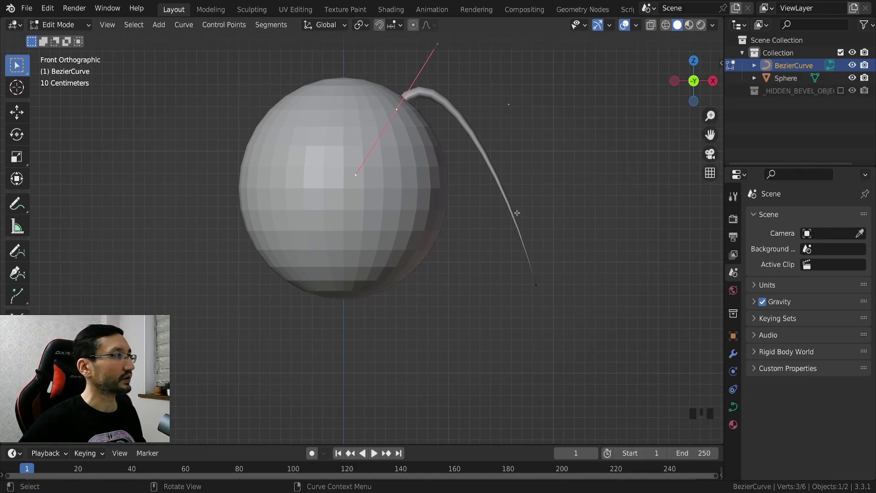
- Rotate the tip handle so the strand hugs the sphere's right side
{"action": "left_click", "coordinate": [535, 282]}
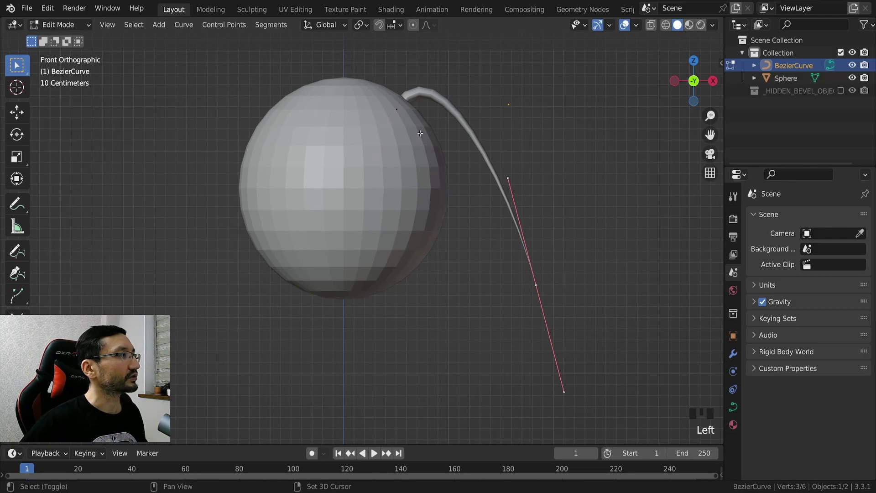
{"action": "left_click", "coordinate": [403, 100], "text": "shift"}
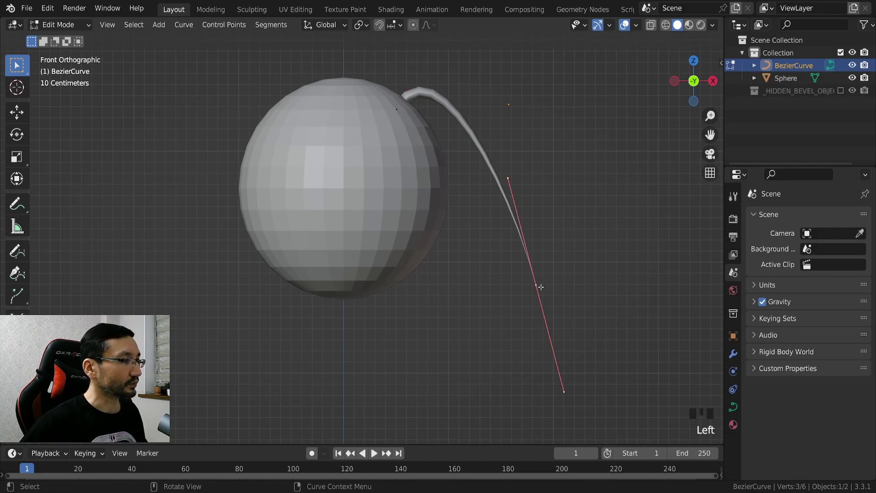
{"action": "key", "text": "r"}
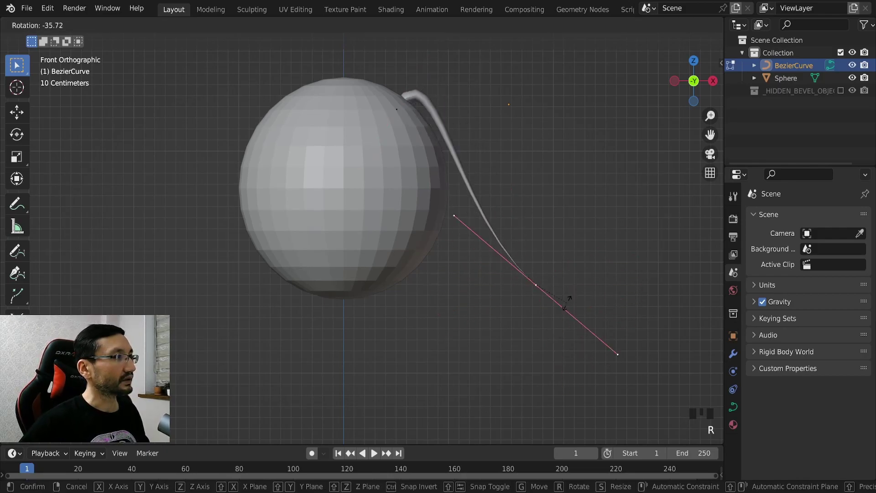
{"action": "left_click", "coordinate": [571, 296]}
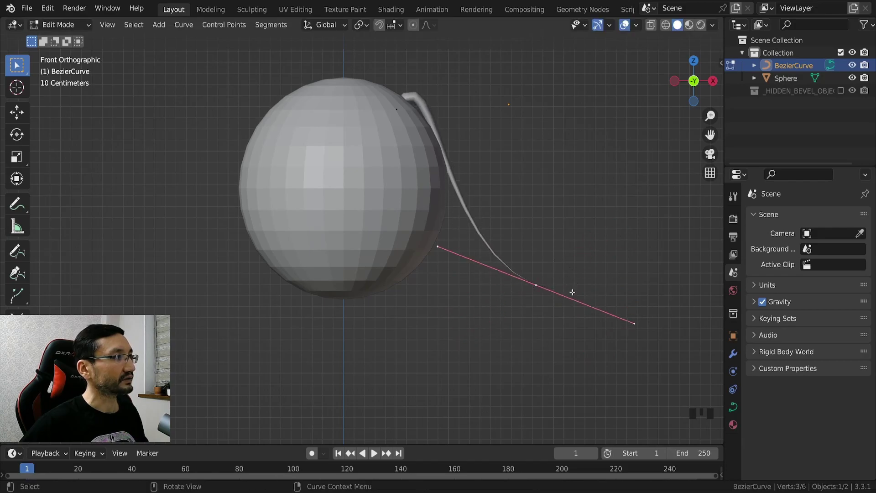
{"action": "left_click", "coordinate": [516, 271], "text": "shift"}
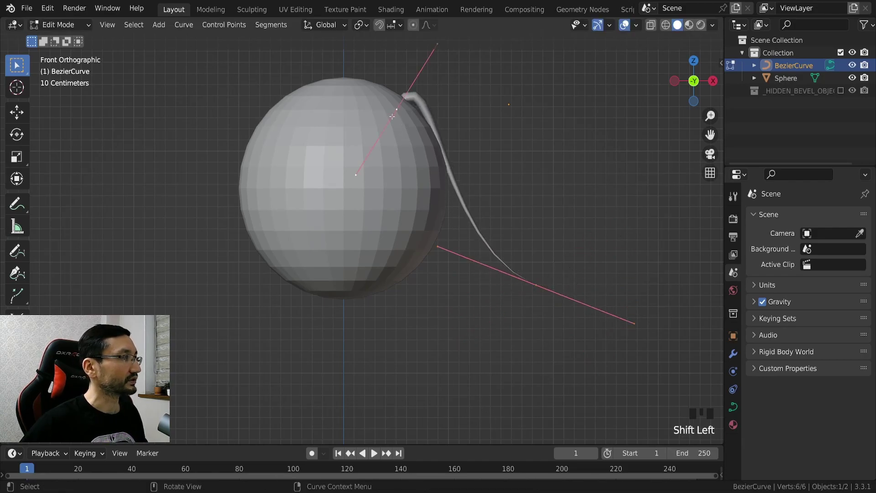
{"action": "left_click", "coordinate": [513, 268], "text": "shift"}
{"action": "left_click", "coordinate": [542, 291], "text": "shift"}
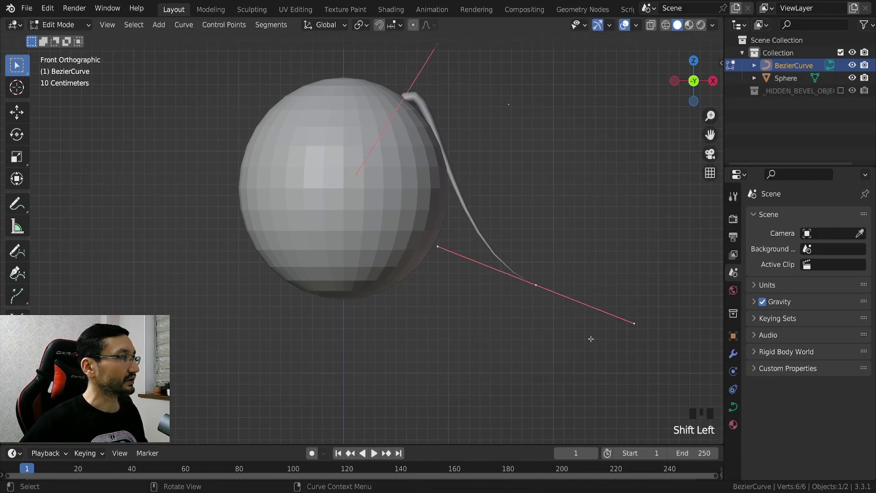
- Subdivide the strand, move the new middle point right and the tip further left
{"action": "left_click", "coordinate": [267, 27]}
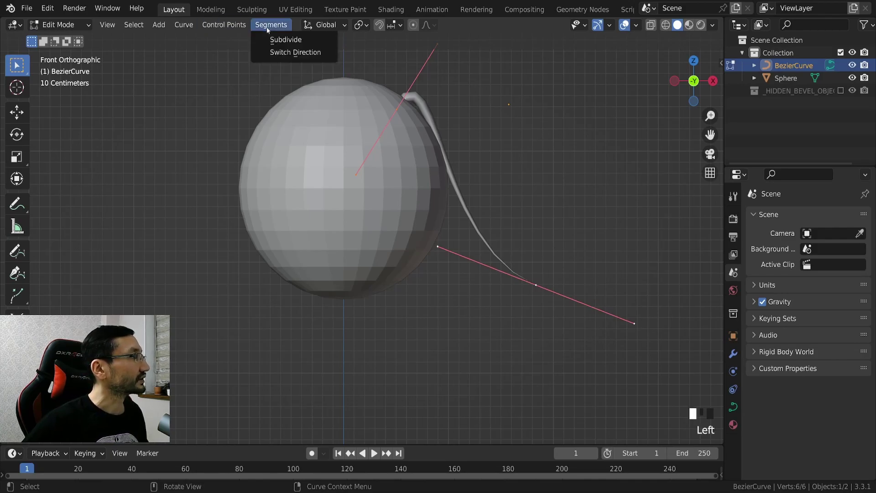
{"action": "left_click", "coordinate": [273, 38]}
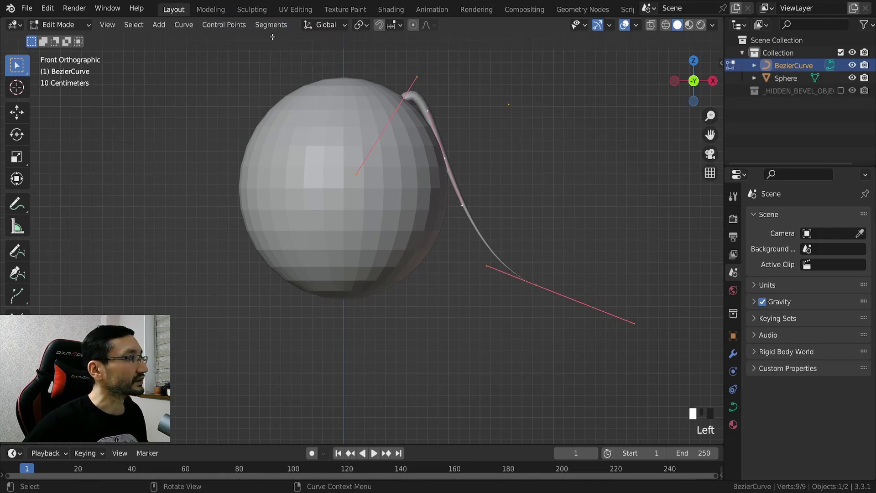
{"action": "left_click", "coordinate": [447, 158]}
{"action": "key", "text": "g"}
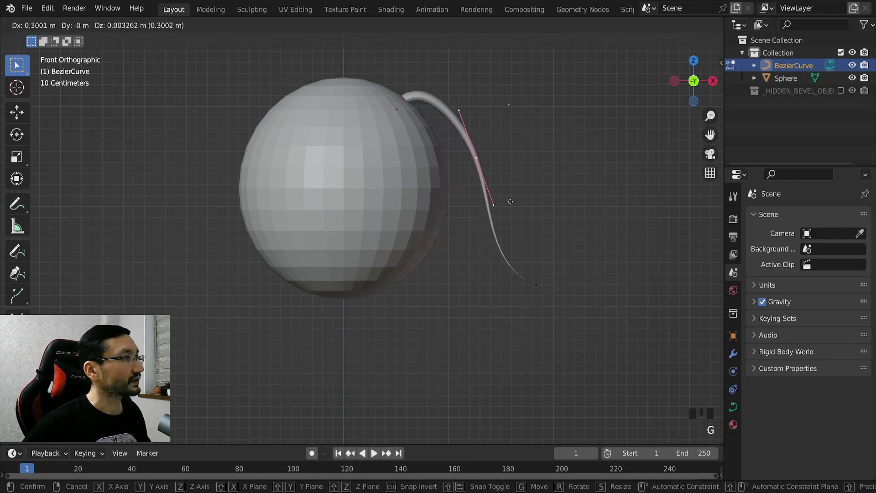
{"action": "left_click", "coordinate": [501, 158]}
{"action": "left_click", "coordinate": [534, 282]}
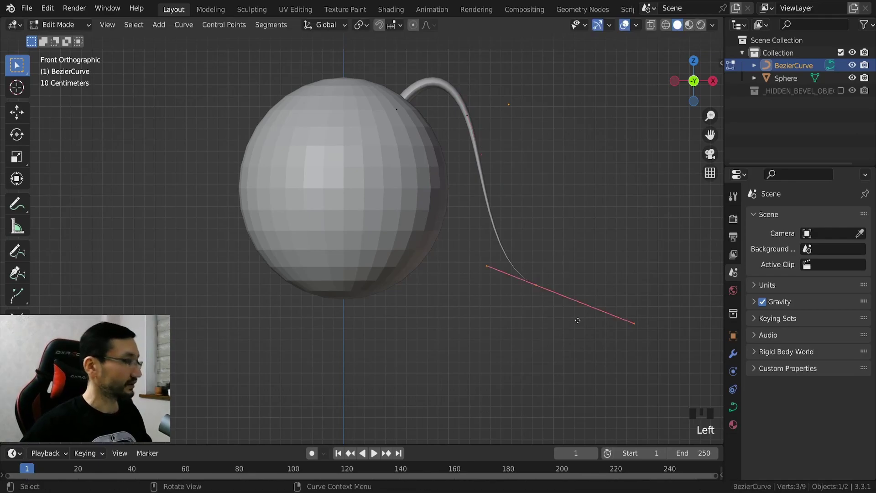
{"action": "key", "text": "g"}
{"action": "left_click", "coordinate": [520, 322]}
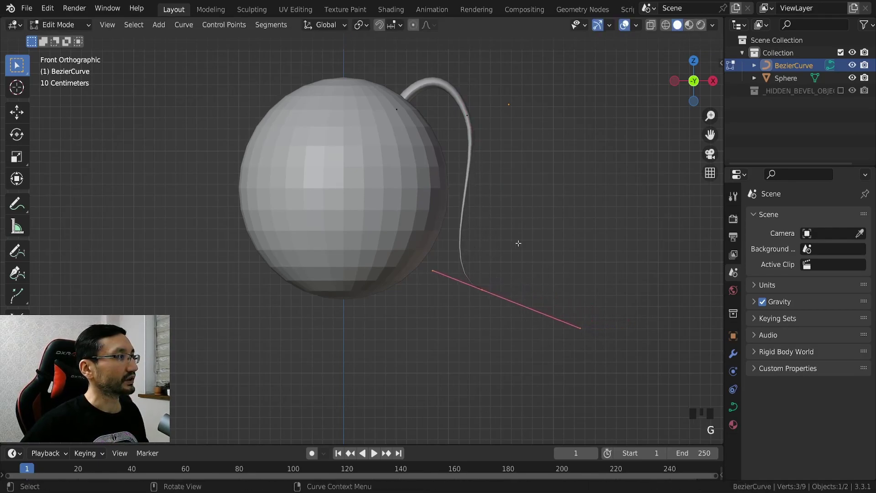
{"action": "mouse_move", "coordinate": [516, 238]}
{"action": "middle_mouse_down", "text": "ctrl"}
{"action": "mouse_move", "coordinate": [505, 201]}
{"action": "mouse_move", "coordinate": [520, 200]}
{"action": "mouse_move", "coordinate": [381, 217]}
{"action": "mouse_move", "coordinate": [534, 216]}
{"action": "mouse_move", "coordinate": [522, 221]}
{"action": "mouse_move", "coordinate": [502, 201]}
{"action": "mouse_move", "coordinate": [520, 219]}
{"action": "middle_mouse_up", "text": "ctrl"}
- Rotate and shorten the upper point's handle to arch the strand over the top
{"action": "left_click", "coordinate": [476, 131]}
{"action": "key", "text": "r"}
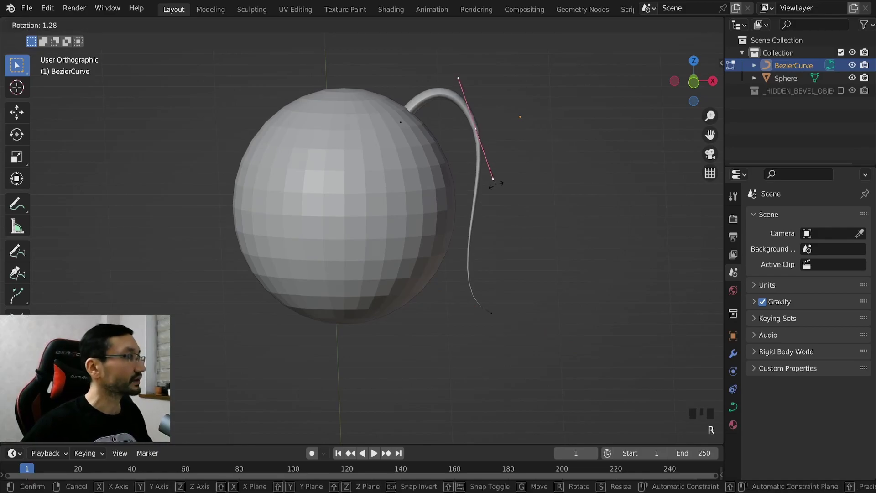
{"action": "left_click", "coordinate": [490, 188]}
{"action": "key", "text": "s"}
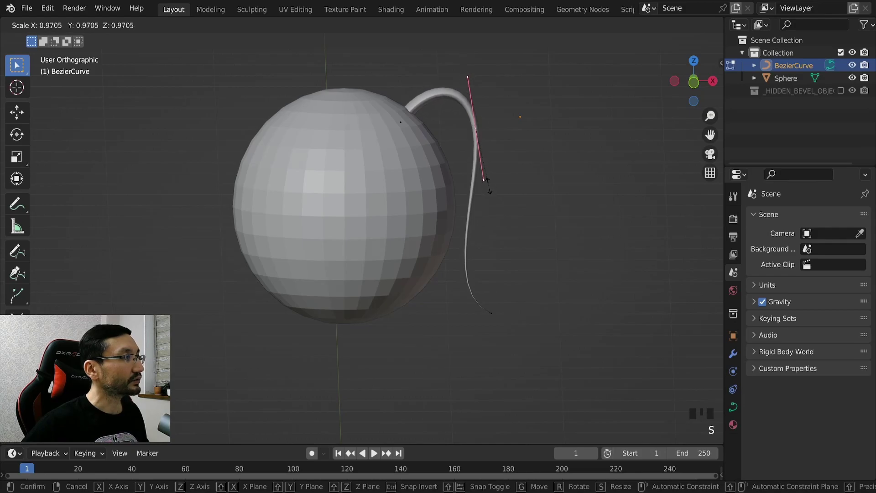
{"action": "left_click", "coordinate": [490, 190]}
{"action": "middle_click_drag", "start_coordinate": [495, 187], "coordinate": [538, 181]}
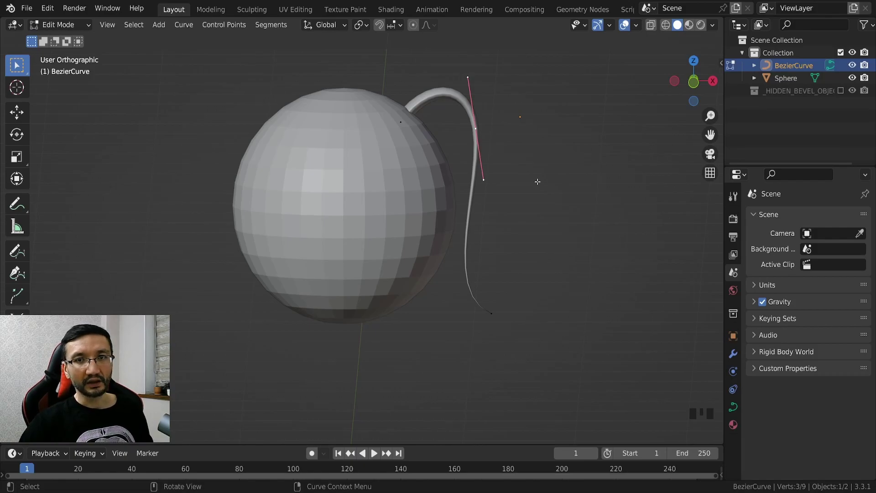
{"action": "middle_click_drag", "start_coordinate": [537, 181], "coordinate": [520, 150]}
- Scale the tip handle down to 0.493, then return to Object Mode
{"action": "left_click", "coordinate": [532, 317]}
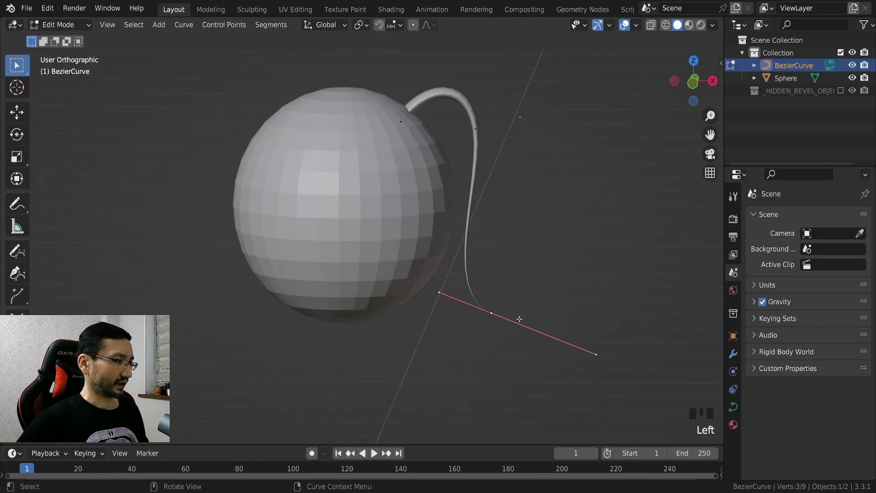
{"action": "middle_click_drag", "start_coordinate": [532, 316], "coordinate": [561, 313]}
{"action": "left_click", "coordinate": [574, 349]}
{"action": "key", "text": "alt+a"}
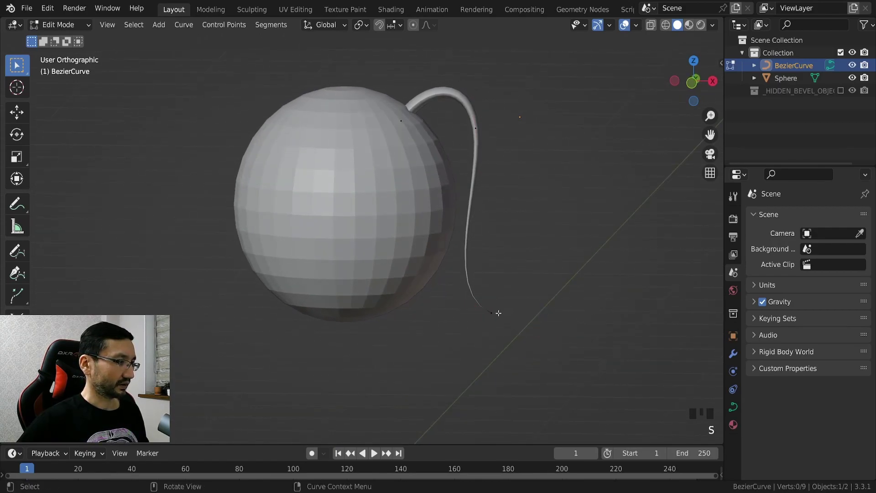
{"action": "left_click", "coordinate": [497, 313]}
{"action": "left_click", "coordinate": [592, 356]}
{"action": "key", "text": "s"}
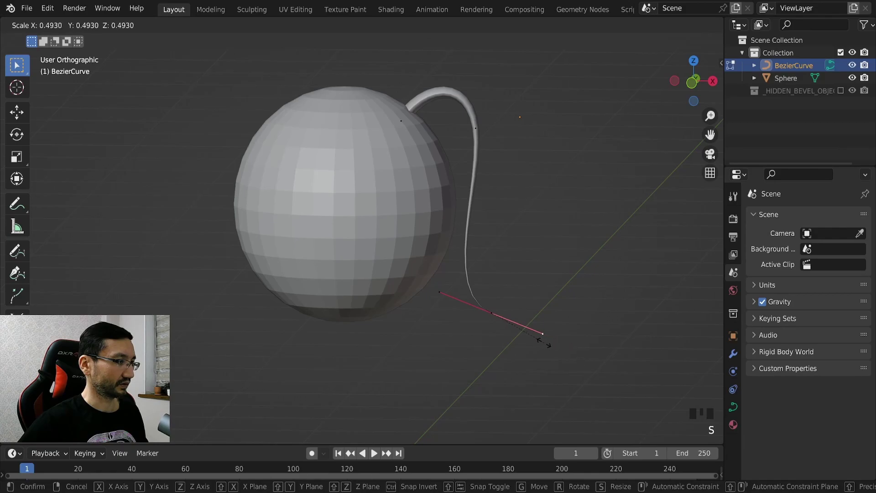
{"action": "left_click", "coordinate": [543, 342]}
{"action": "middle_click_drag", "start_coordinate": [543, 324], "coordinate": [462, 302]}
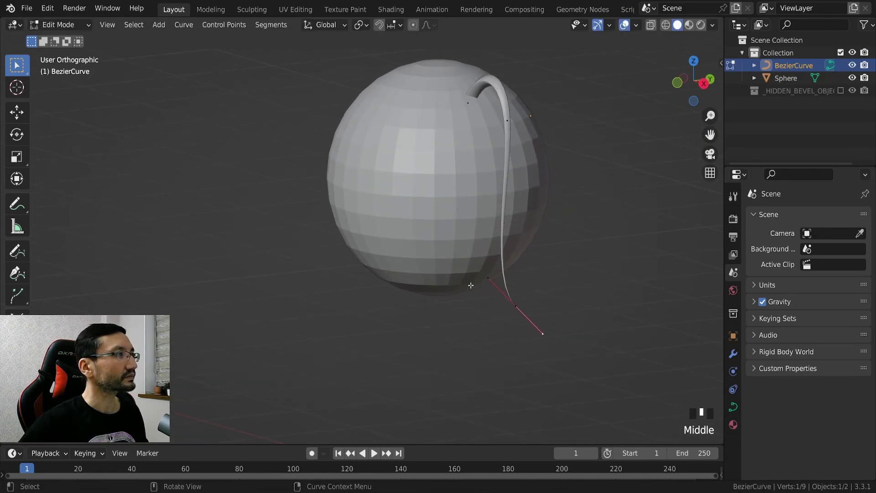
{"action": "key", "text": "Tab"}
{"action": "left_click", "coordinate": [480, 102]}
{"action": "middle_click_drag", "start_coordinate": [599, 169], "coordinate": [550, 213]}
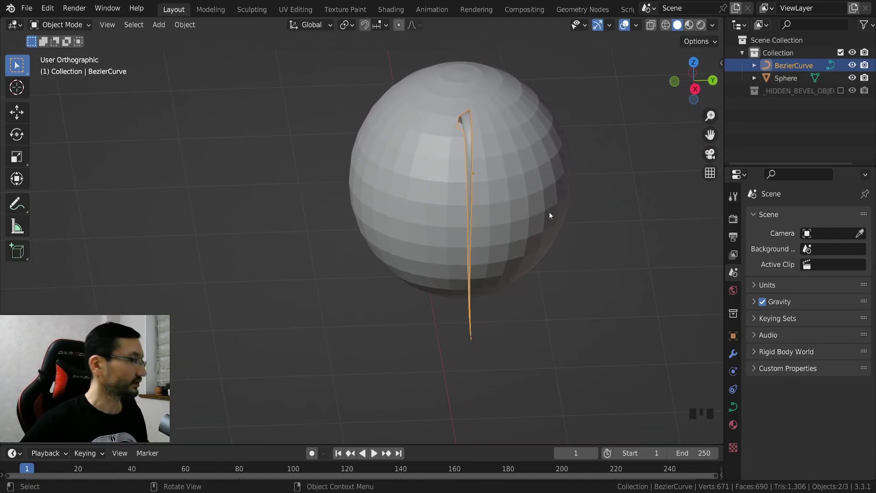
- Duplicate the strand as BezierCurve.001 and place it beside the original
{"action": "key", "text": "shift+d"}
{"action": "left_click", "coordinate": [574, 212]}
{"action": "middle_click_drag", "start_coordinate": [608, 223], "coordinate": [618, 175]}
- Rotate and shorten the copy's root handle so it arches over the sphere's top
{"action": "key", "text": "Tab"}
{"action": "left_click", "coordinate": [557, 146]}
{"action": "middle_click_drag", "start_coordinate": [557, 147], "coordinate": [642, 170]}
{"action": "key", "text": "r"}
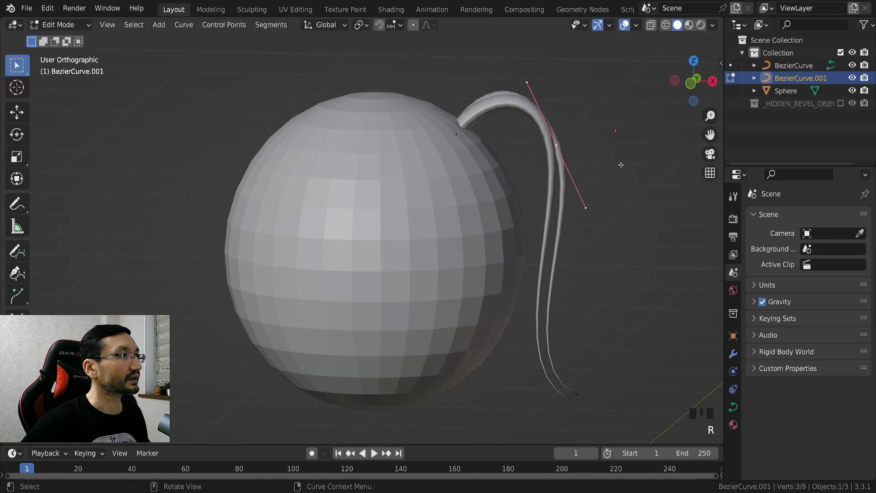
{"action": "left_click", "coordinate": [608, 210]}
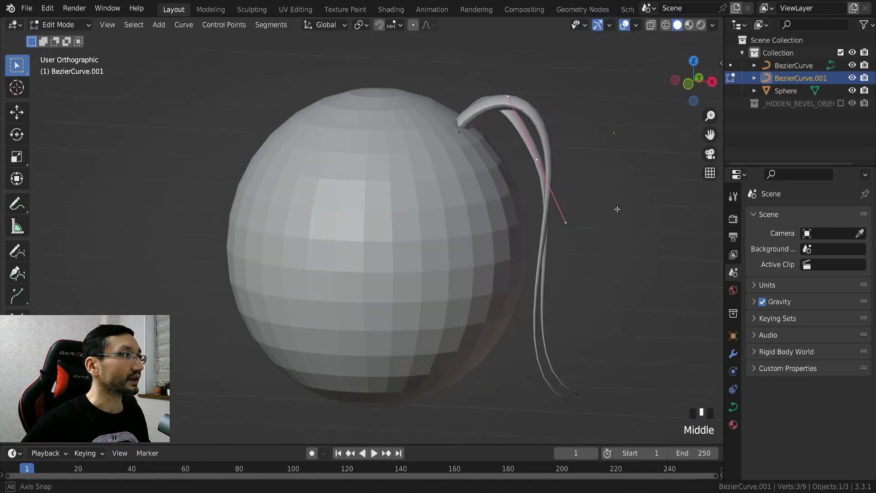
{"action": "middle_click_drag", "start_coordinate": [608, 210], "coordinate": [456, 183]}
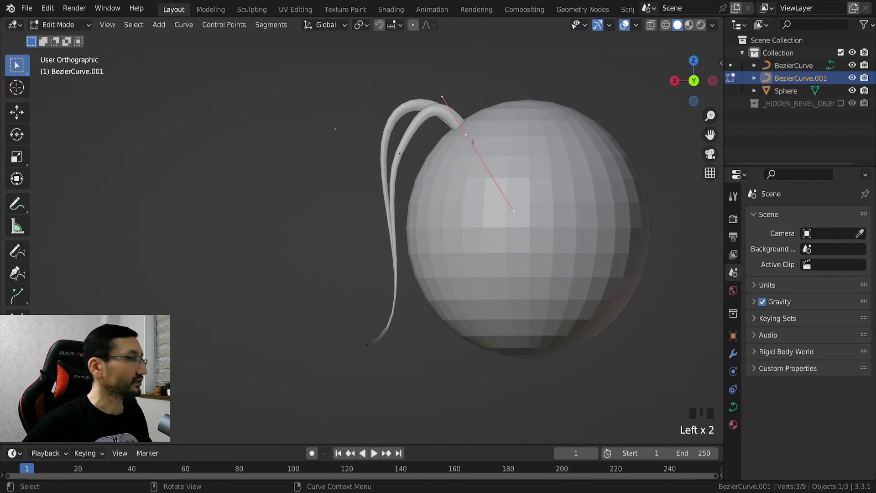
{"action": "key", "text": "r"}
{"action": "right_click", "coordinate": [476, 156]}
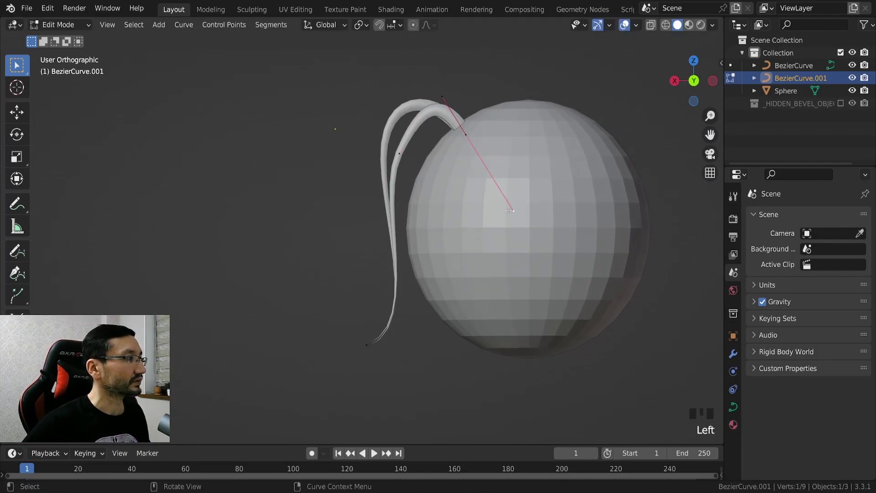
{"action": "key", "text": "s"}
{"action": "left_click", "coordinate": [497, 175]}
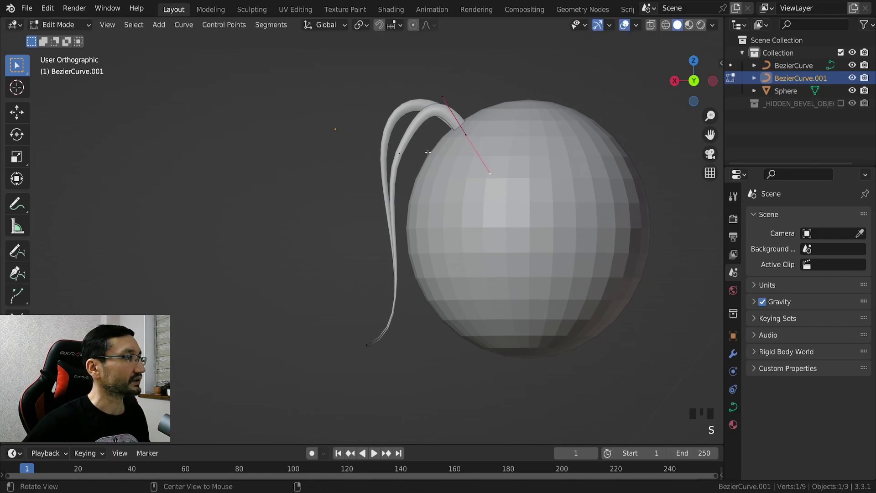
{"action": "middle_click_drag", "start_coordinate": [428, 152], "coordinate": [476, 277]}
- In Object Mode, open and close the front strand's bevel profile via Bevel Curve Tools
{"action": "key", "text": "Tab"}
{"action": "left_click", "coordinate": [386, 171]}
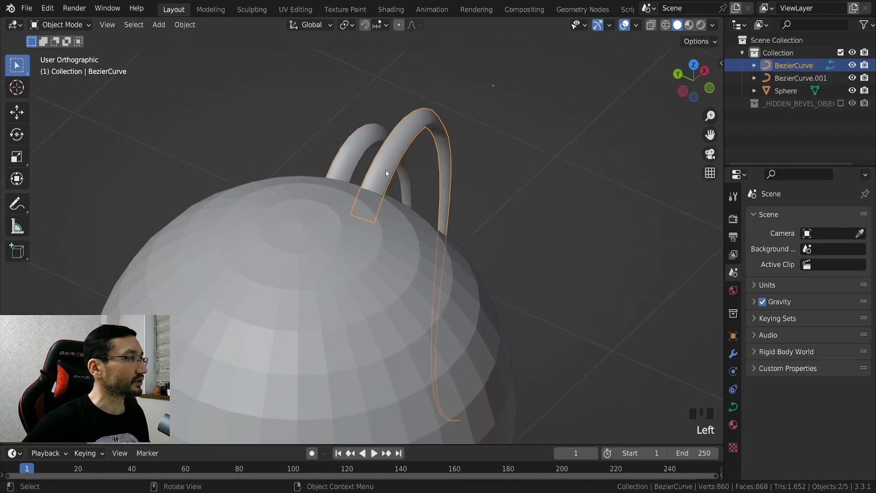
{"action": "middle_click_drag", "start_coordinate": [474, 206], "coordinate": [444, 195]}
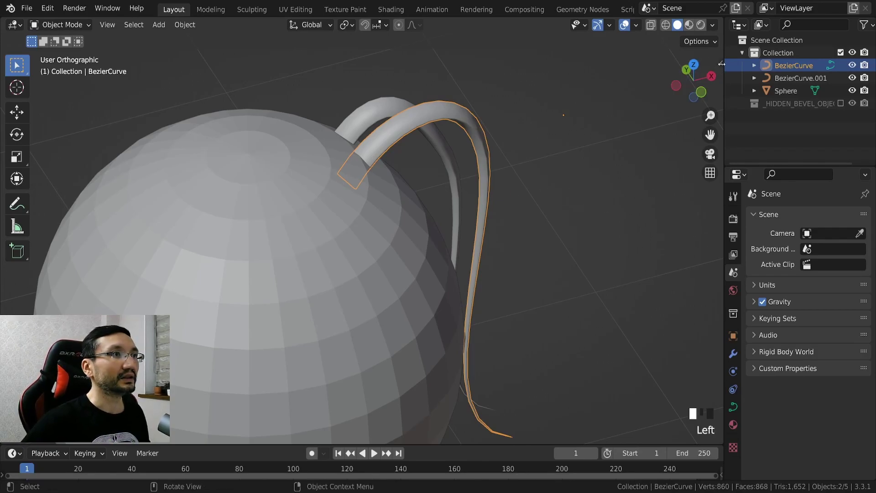
{"action": "key", "text": "n"}
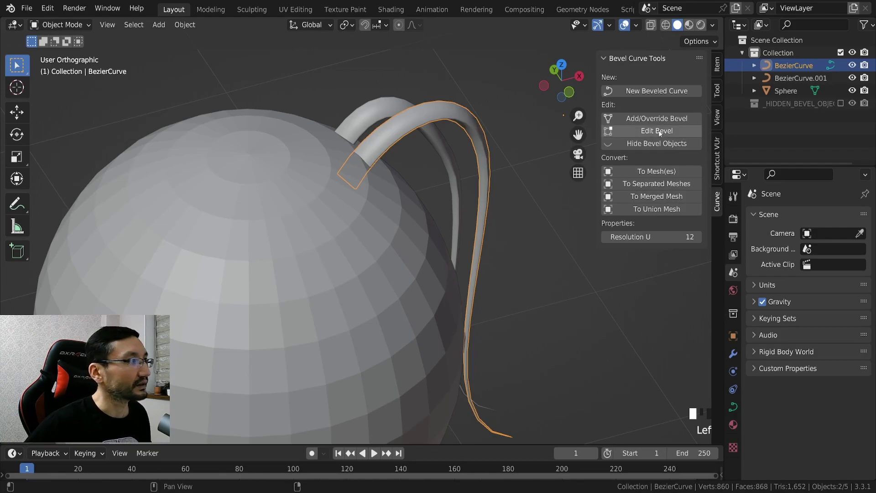
{"action": "left_click", "coordinate": [659, 133]}
{"action": "middle_click_drag", "start_coordinate": [457, 182], "coordinate": [373, 176]}
{"action": "left_click", "coordinate": [409, 225]}
{"action": "middle_click_drag", "start_coordinate": [409, 225], "coordinate": [473, 315], "text": "ctrl"}
- Hide the sphere and edit the right strand's bevel profile, BezierCurve_bevel.001
{"action": "key", "text": "h"}
{"action": "middle_click_drag", "start_coordinate": [404, 239], "coordinate": [382, 161]}
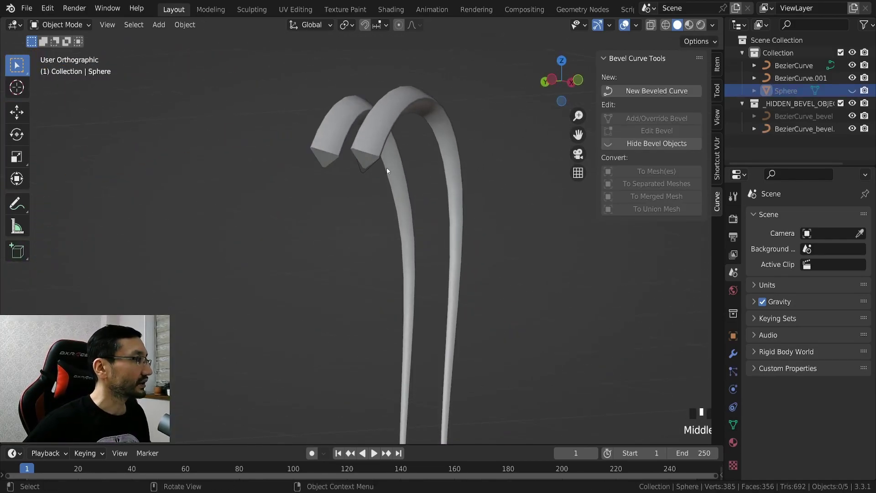
{"action": "left_click", "coordinate": [404, 203]}
{"action": "middle_click_drag", "start_coordinate": [404, 203], "coordinate": [372, 232], "text": "ctrl"}
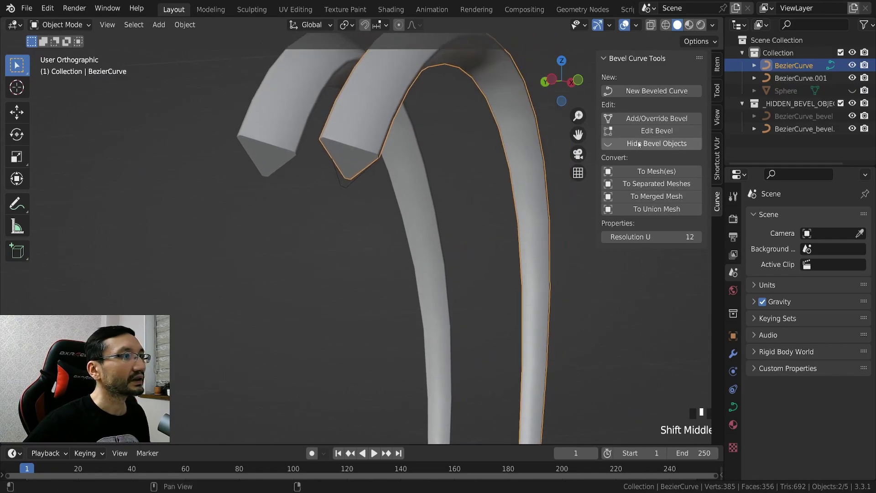
{"action": "left_click", "coordinate": [657, 130]}
{"action": "middle_click_drag", "start_coordinate": [498, 178], "coordinate": [427, 220], "text": "shift"}
- Move the right strand's bevel profile points into a chunkier many-sided shape and finish editing it
{"action": "key", "text": "g"}
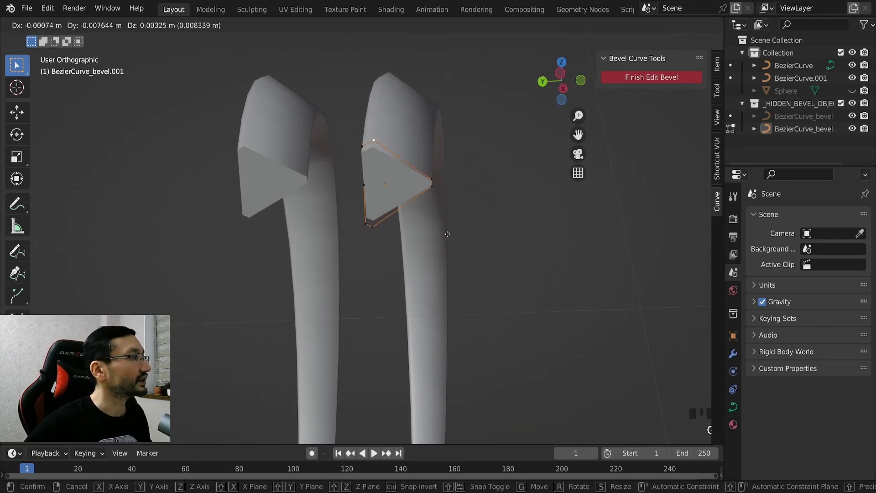
{"action": "left_click", "coordinate": [479, 230]}
{"action": "key", "text": "g"}
{"action": "left_click", "coordinate": [426, 217]}
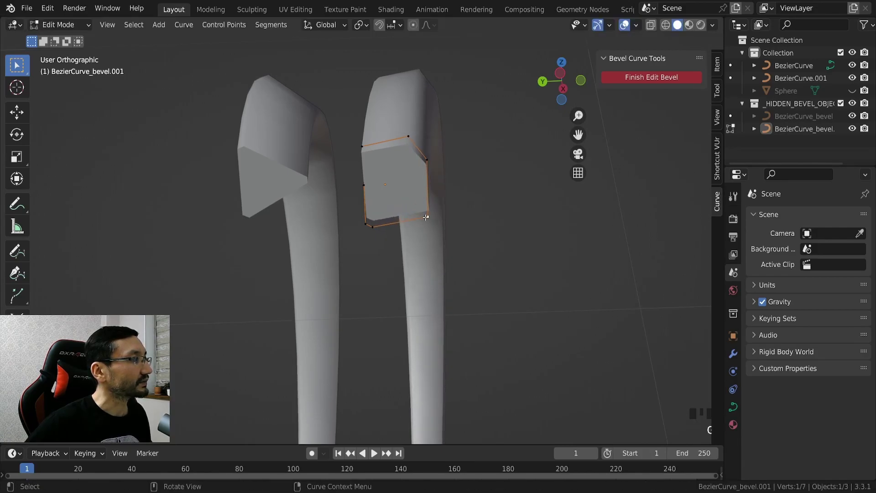
{"action": "key", "text": "g"}
{"action": "left_click", "coordinate": [352, 190]}
{"action": "left_click", "coordinate": [362, 146]}
{"action": "key", "text": "g"}
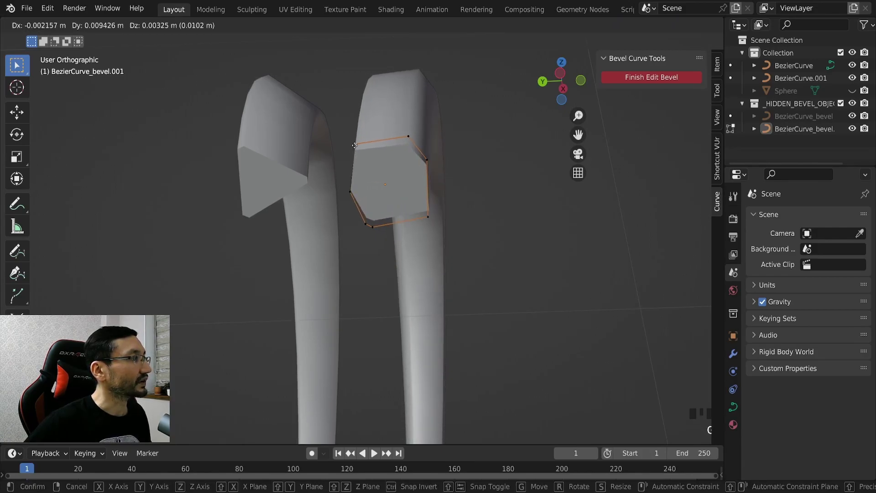
{"action": "left_click", "coordinate": [354, 145]}
{"action": "middle_click_drag", "start_coordinate": [354, 145], "coordinate": [470, 230]}
{"action": "scroll", "coordinate": [410, 224], "scroll_direction": "down", "scroll_amount": 3}
{"action": "left_click", "coordinate": [651, 76]}
- Edit the left strand's bevel profile, moving its top and left points into a flatter irregular shape
{"action": "middle_click_drag", "start_coordinate": [328, 205], "coordinate": [373, 197], "text": "ctrl"}
{"action": "left_click", "coordinate": [656, 131]}
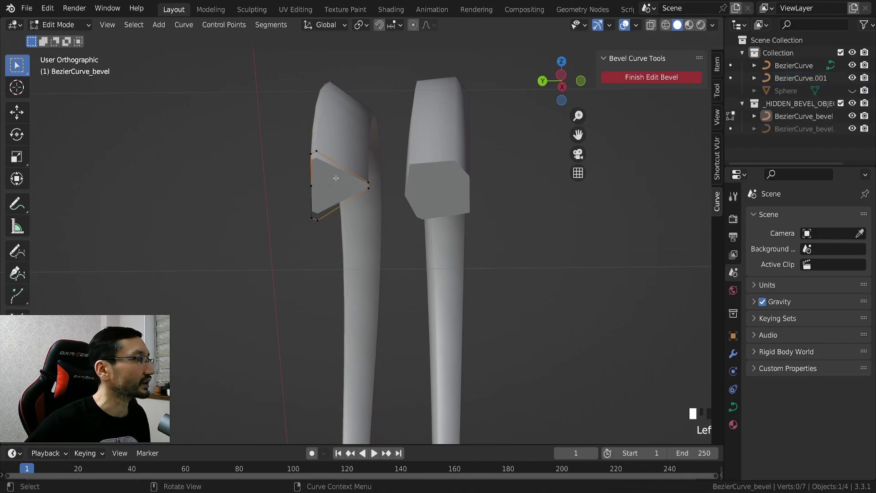
{"action": "key", "text": "g"}
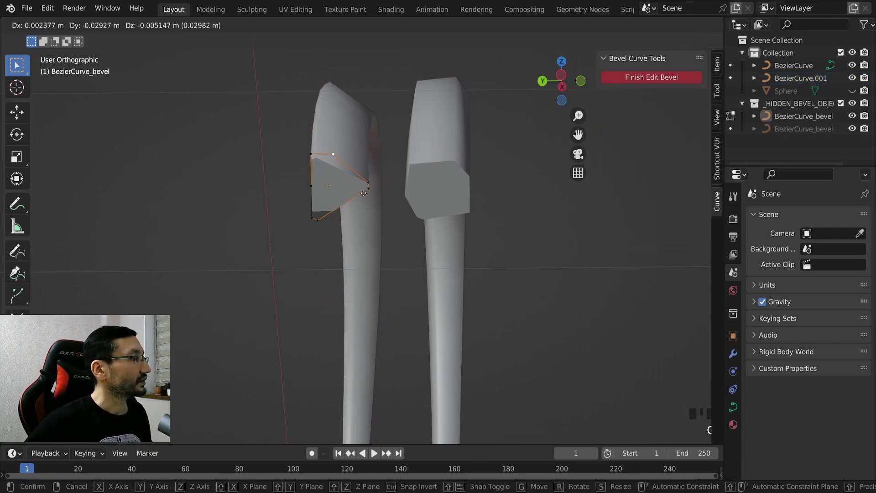
{"action": "left_click", "coordinate": [369, 182]}
{"action": "middle_click_drag", "start_coordinate": [369, 182], "coordinate": [315, 187]}
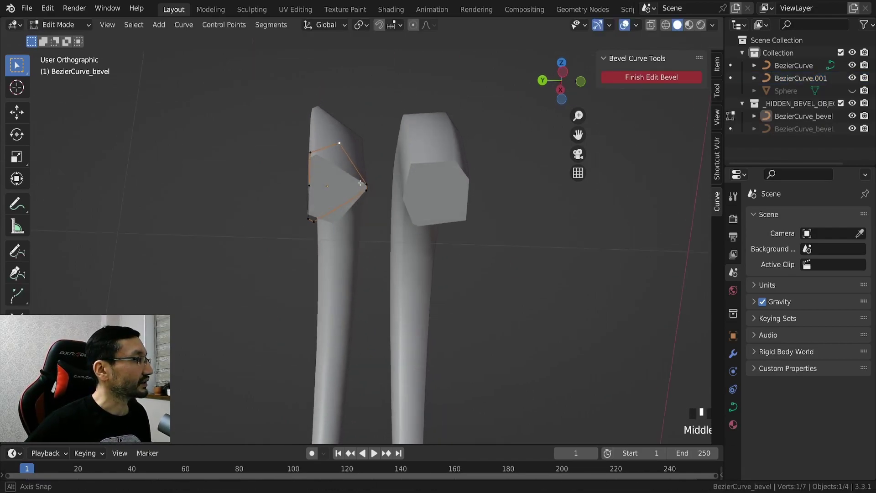
{"action": "left_click", "coordinate": [299, 188]}
{"action": "key", "text": "g"}
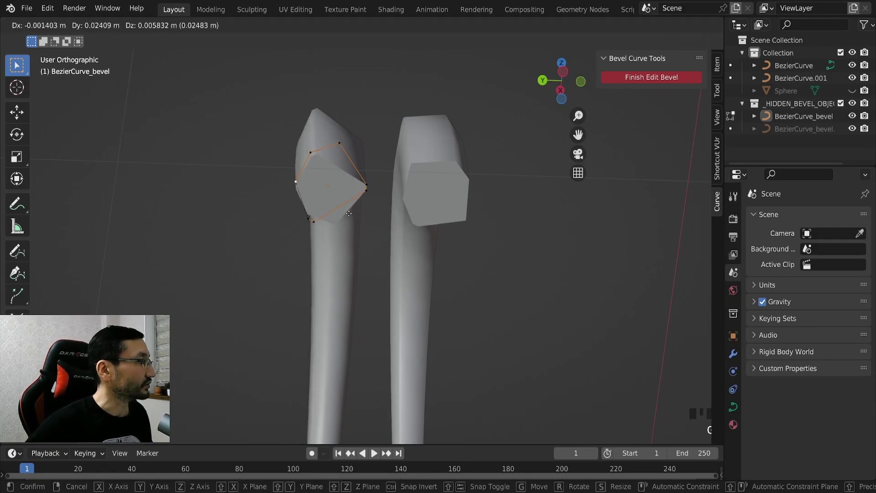
{"action": "left_click", "coordinate": [349, 218]}
{"action": "middle_click_drag", "start_coordinate": [349, 218], "coordinate": [352, 173]}
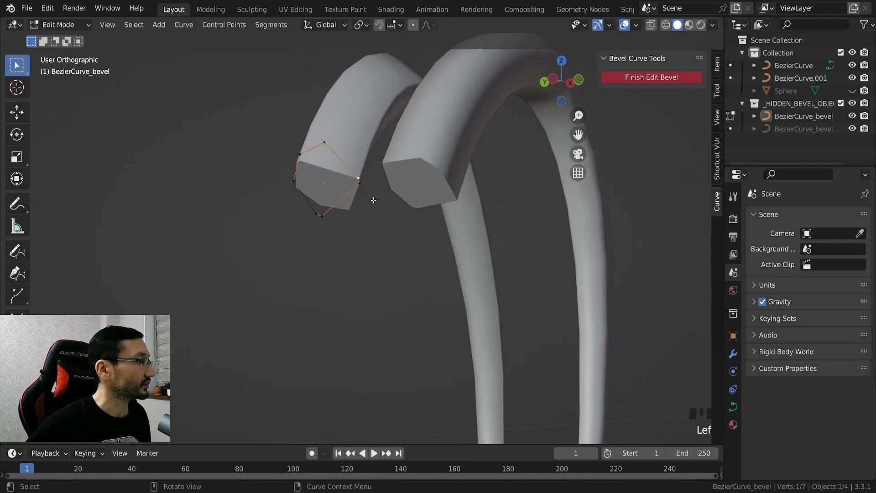
{"action": "key", "text": "g"}
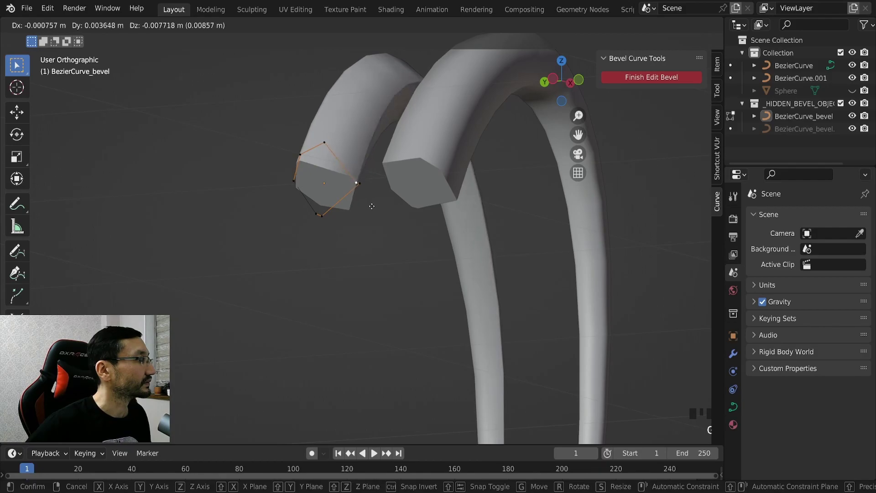
{"action": "left_click", "coordinate": [377, 217]}
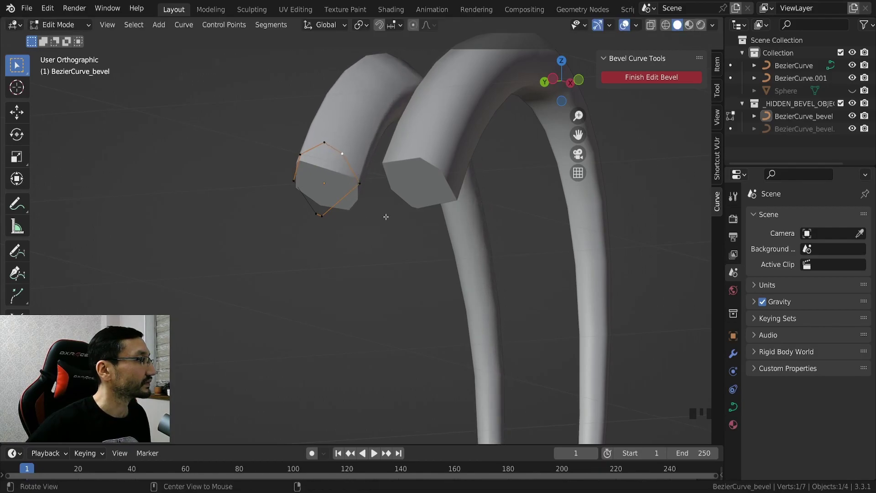
{"action": "middle_click_drag", "start_coordinate": [377, 217], "coordinate": [518, 285], "text": "ctrl"}
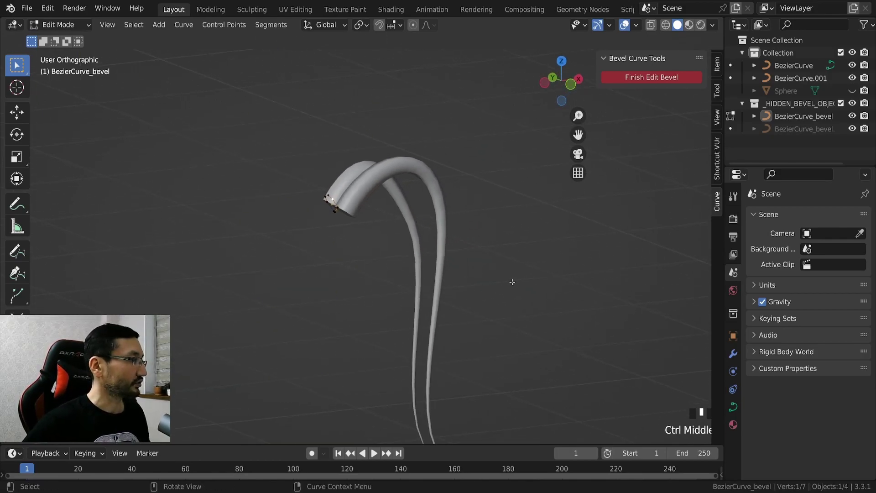
- Return to Object Mode and hide the bevel curve tools sidebar
{"action": "key", "text": "Tab"}
{"action": "key", "text": "alt+c"}
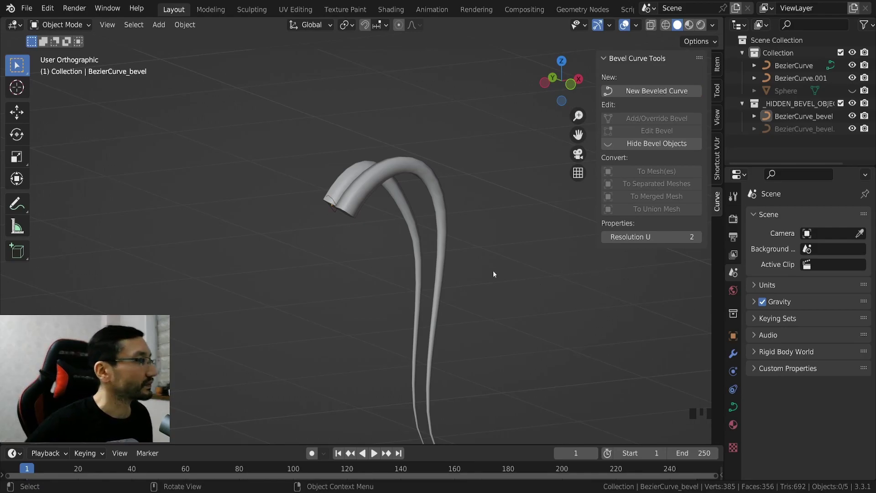
{"action": "key", "text": "n"}
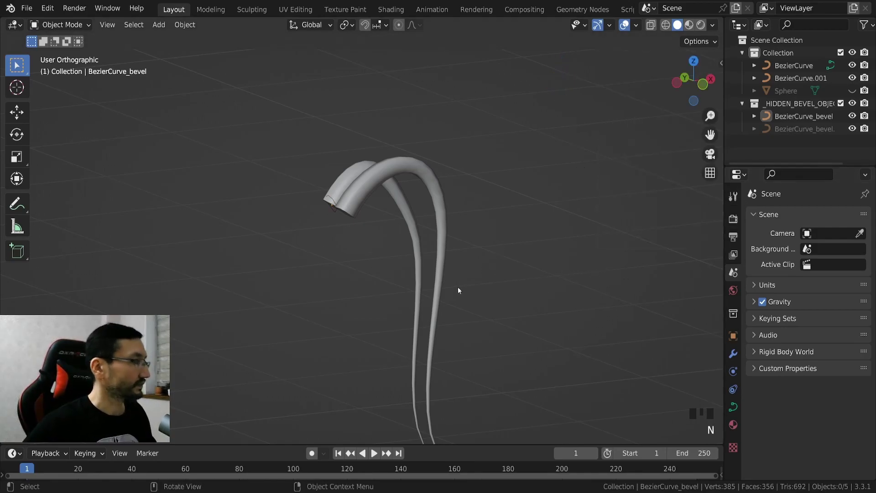
{"action": "middle_click_drag", "start_coordinate": [478, 270], "coordinate": [479, 337], "text": "ctrl"}
{"action": "key", "text": "alt+q"}
{"action": "middle_click_drag", "start_coordinate": [513, 282], "coordinate": [470, 332]}
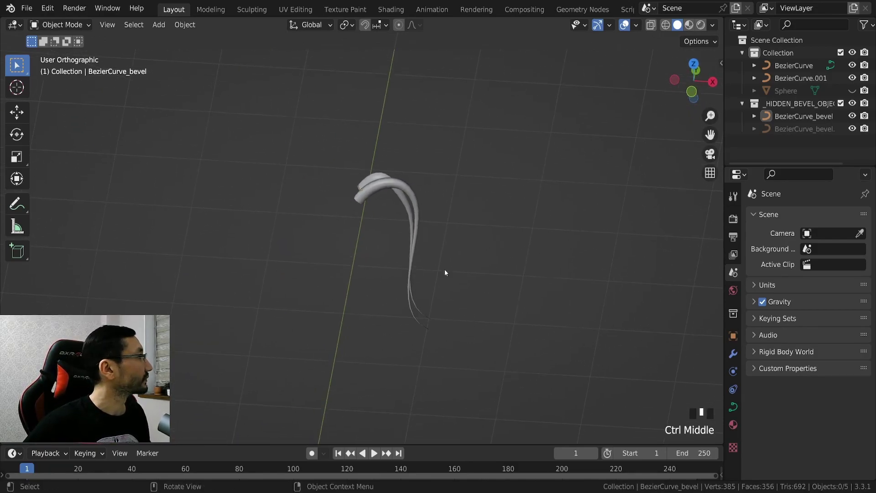
- Unhide the Sphere, box-select it with both hair strands, and delete them
{"action": "left_click", "coordinate": [401, 190]}
{"action": "middle_click_drag", "start_coordinate": [459, 256], "coordinate": [500, 339]}
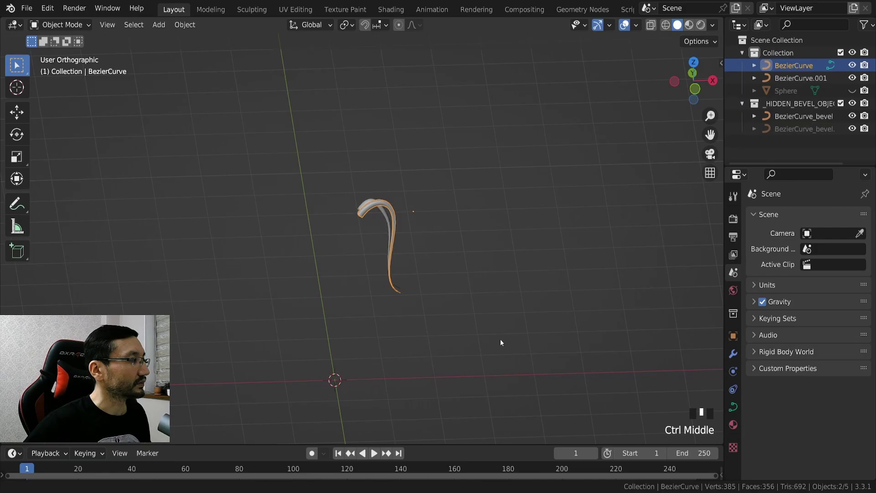
{"action": "left_click", "coordinate": [851, 91]}
{"action": "middle_click_drag", "start_coordinate": [713, 197], "coordinate": [478, 280], "text": "ctrl"}
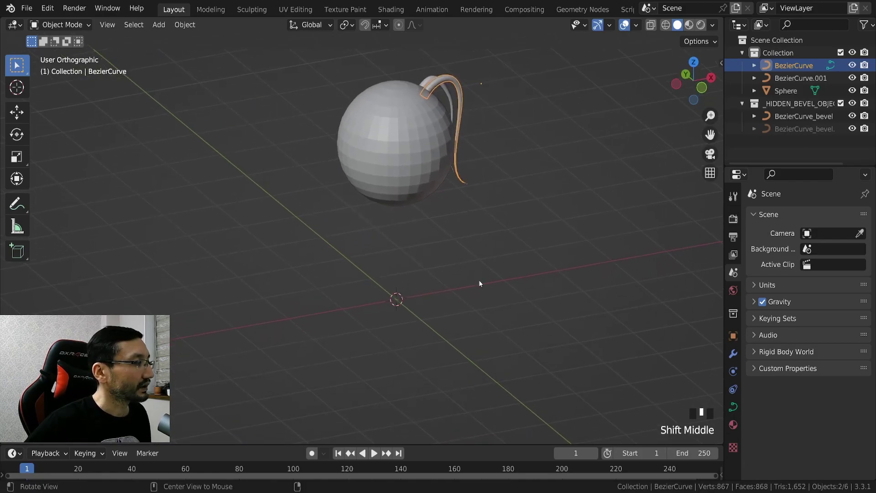
{"action": "left_click", "coordinate": [401, 168]}
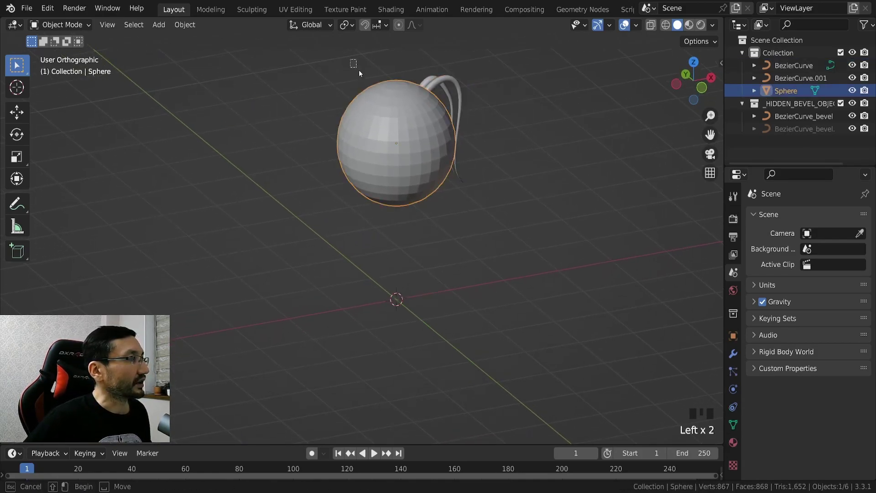
{"action": "left_click_drag", "start_coordinate": [372, 86], "coordinate": [524, 226]}
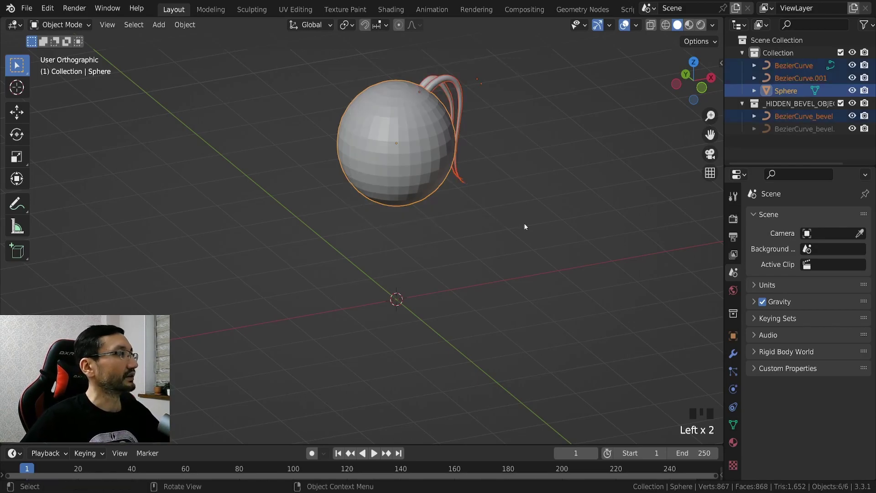
{"action": "key", "text": "Delete"}
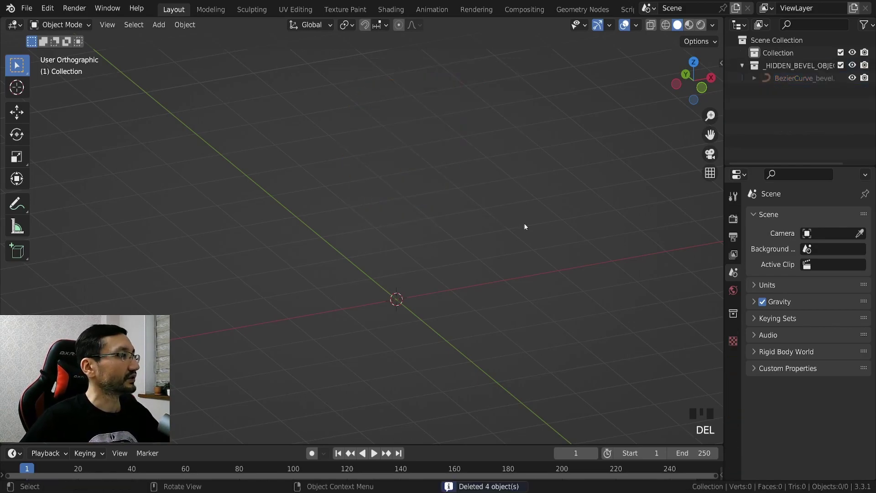
- Switch the empty view to perspective, orbit around the origin, and show the Bevel Curve Tools panel
{"action": "left_click", "coordinate": [709, 174]}
{"action": "middle_click_drag", "start_coordinate": [491, 247], "coordinate": [446, 220]}
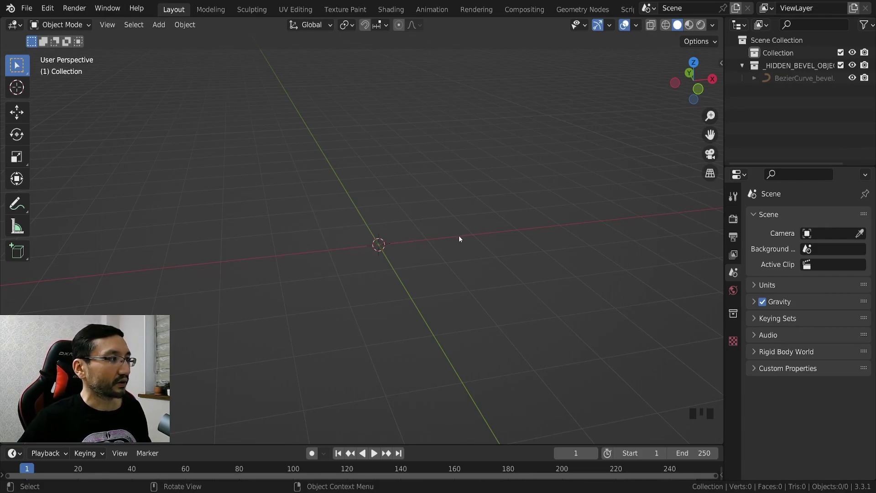
{"action": "middle_click_drag", "start_coordinate": [446, 230], "coordinate": [491, 224]}
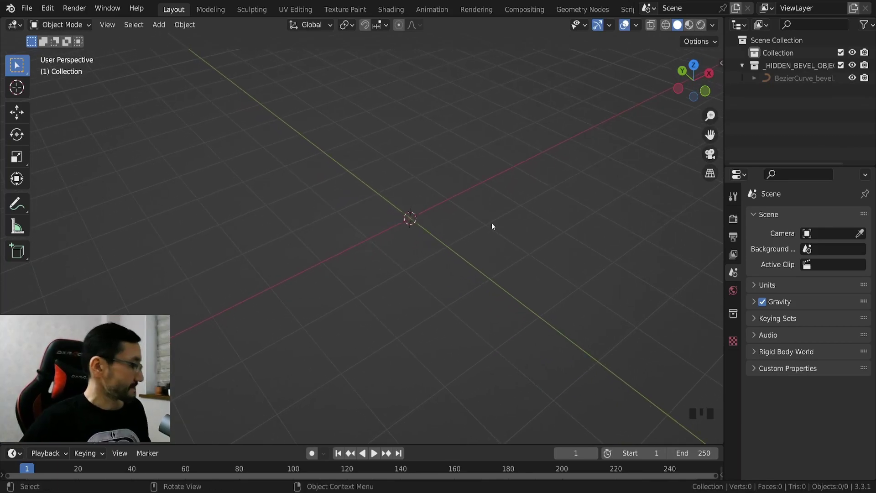
{"action": "mouse_move", "coordinate": [491, 226]}
{"action": "middle_mouse_down"}
{"action": "mouse_move", "coordinate": [494, 215]}
{"action": "mouse_move", "coordinate": [489, 230]}
{"action": "middle_mouse_up"}
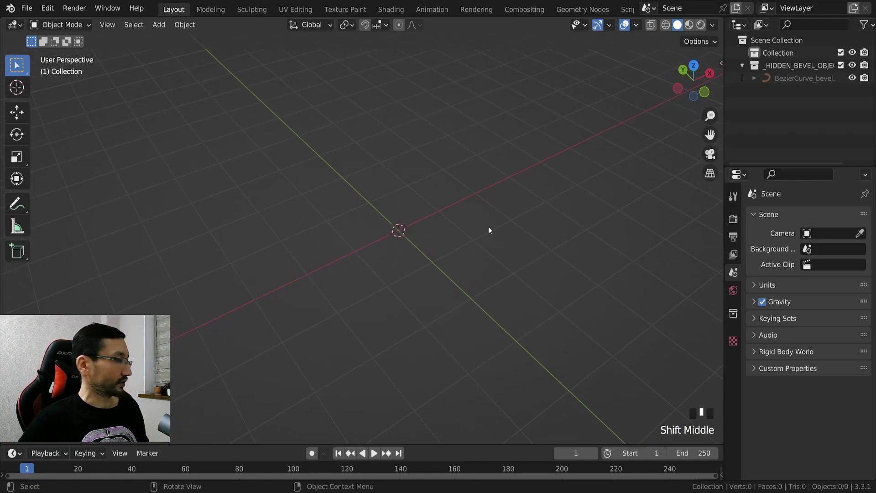
{"action": "left_click", "coordinate": [720, 63]}
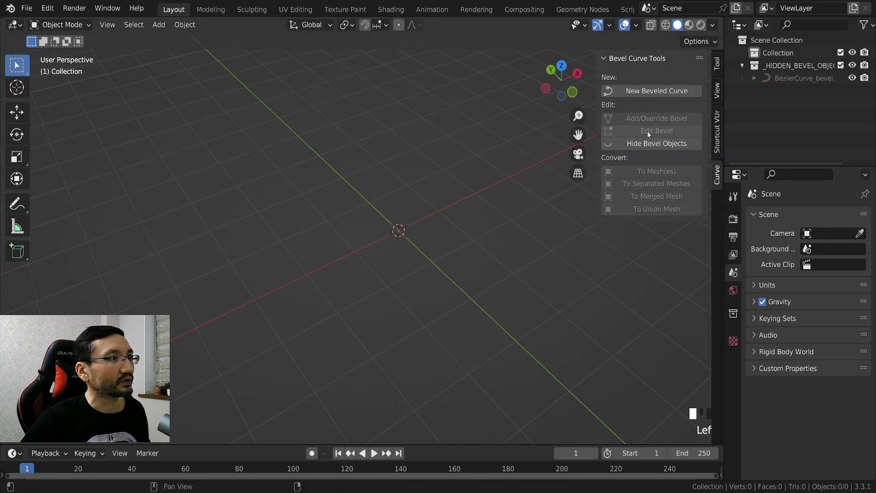
- Add a new beveled curve at the origin and expand its settings panel
{"action": "left_click", "coordinate": [658, 92]}
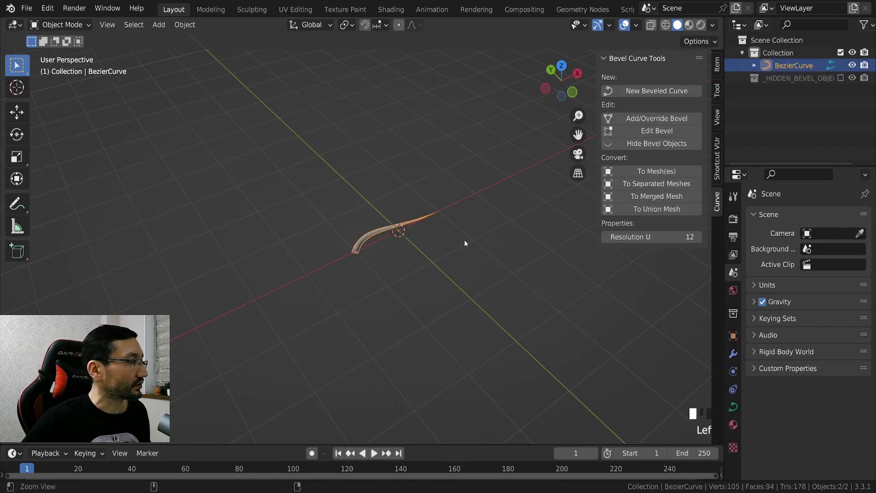
{"action": "mouse_move", "coordinate": [465, 241]}
{"action": "middle_mouse_down", "text": "ctrl"}
{"action": "mouse_move", "coordinate": [431, 192]}
{"action": "mouse_move", "coordinate": [412, 202]}
{"action": "mouse_move", "coordinate": [430, 220]}
{"action": "mouse_move", "coordinate": [410, 176]}
{"action": "mouse_move", "coordinate": [468, 225]}
{"action": "middle_mouse_up", "text": "ctrl"}
{"action": "key", "text": "n"}
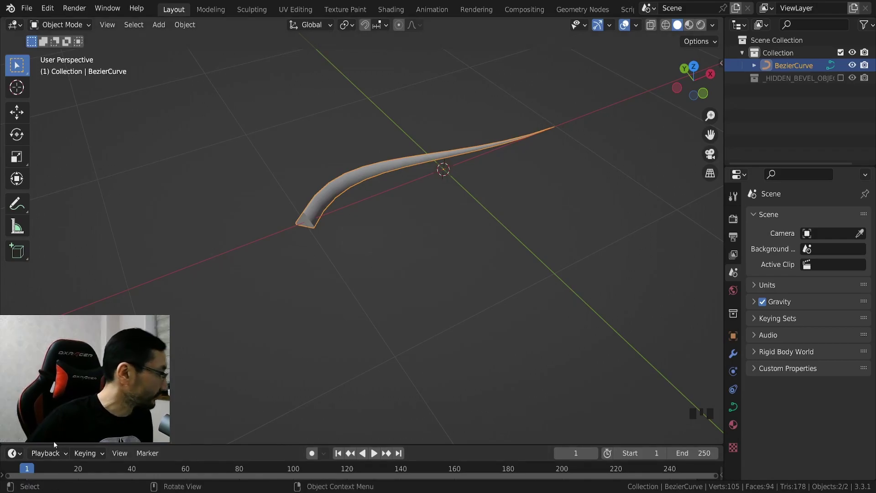
{"action": "left_click", "coordinate": [468, 226]}
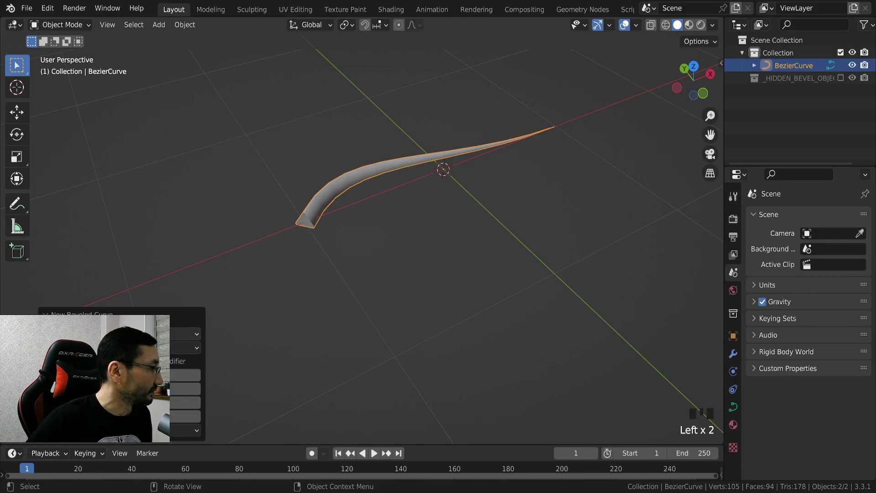
- Try the NURBS curve type on the strand, then switch it back to Bezier
{"action": "left_click", "coordinate": [185, 383]}
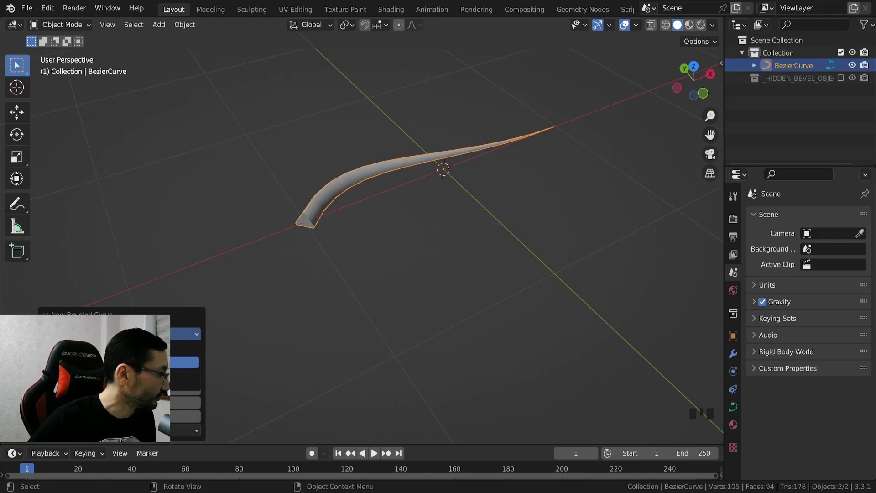
{"action": "left_click", "coordinate": [185, 362]}
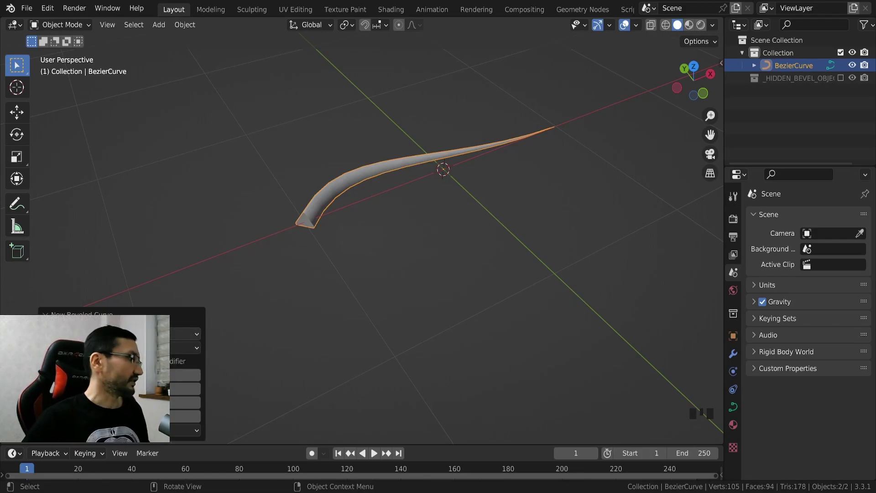
{"action": "left_click", "coordinate": [185, 333]}
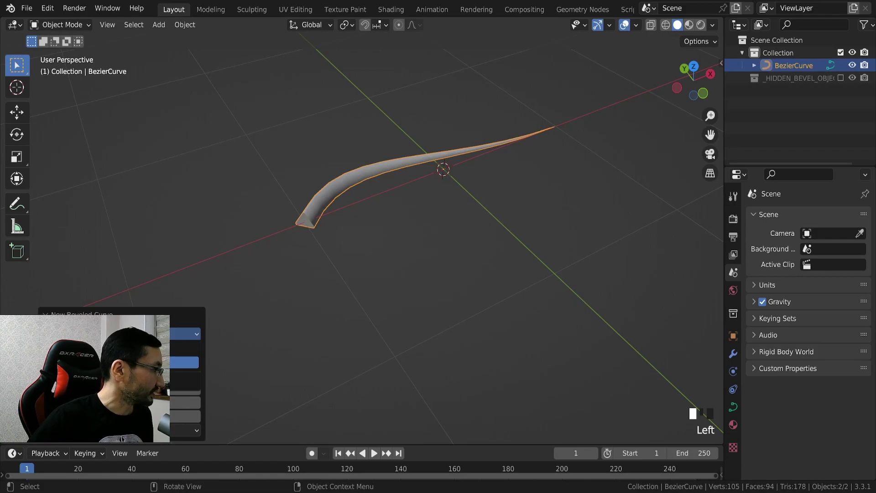
{"action": "left_click", "coordinate": [185, 362]}
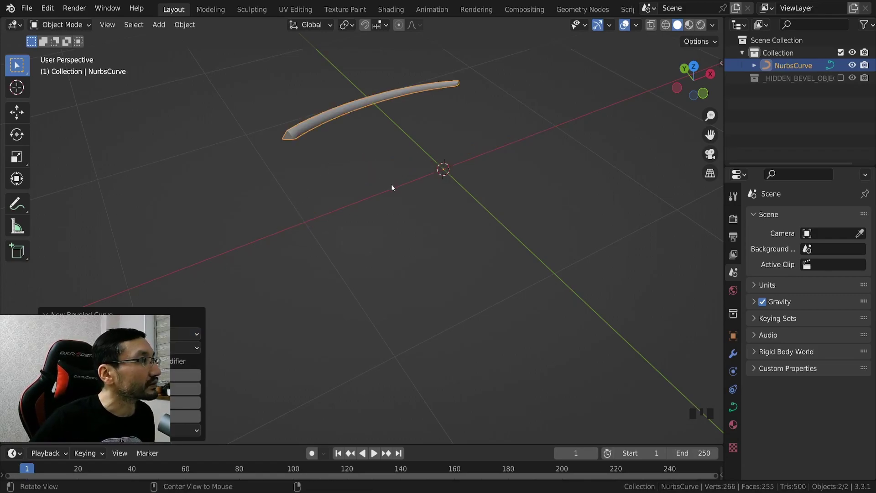
{"action": "middle_click_drag", "start_coordinate": [390, 187], "coordinate": [274, 237]}
{"action": "left_click", "coordinate": [184, 334]}
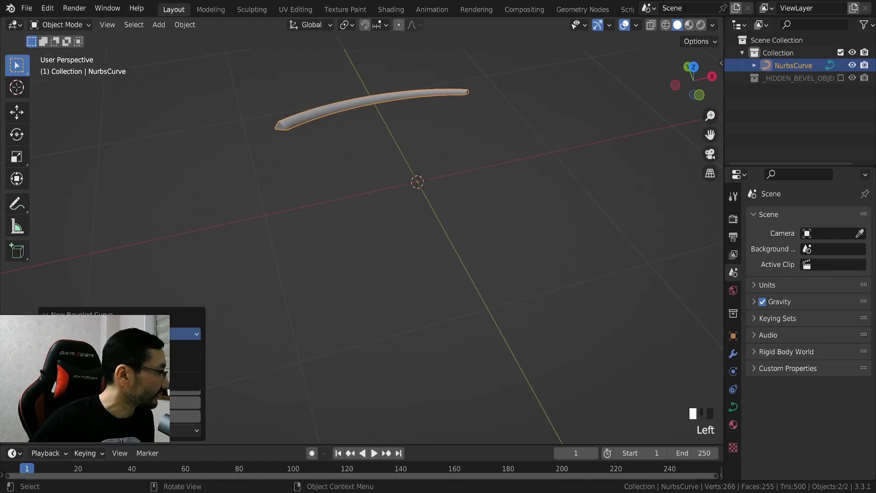
{"action": "left_click", "coordinate": [182, 347]}
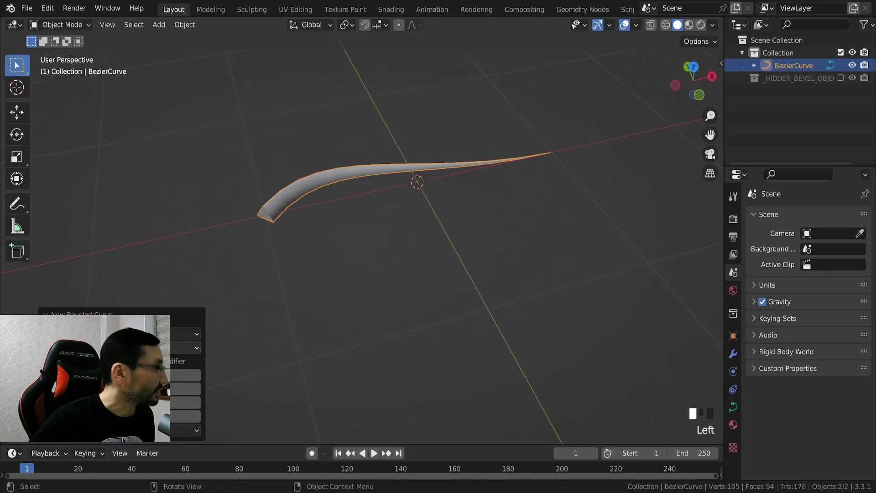
- Set the strand's bevel shape to Square and enable the curve's modifier option
{"action": "left_click", "coordinate": [173, 348]}
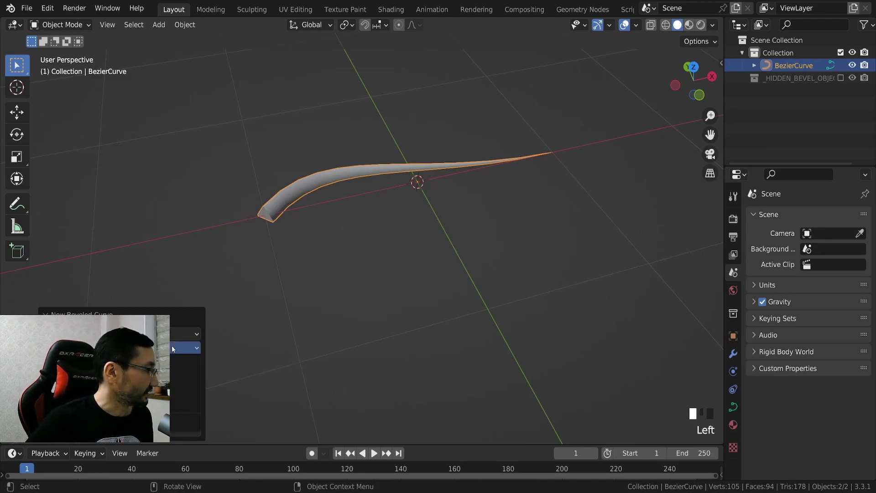
{"action": "left_click", "coordinate": [171, 347]}
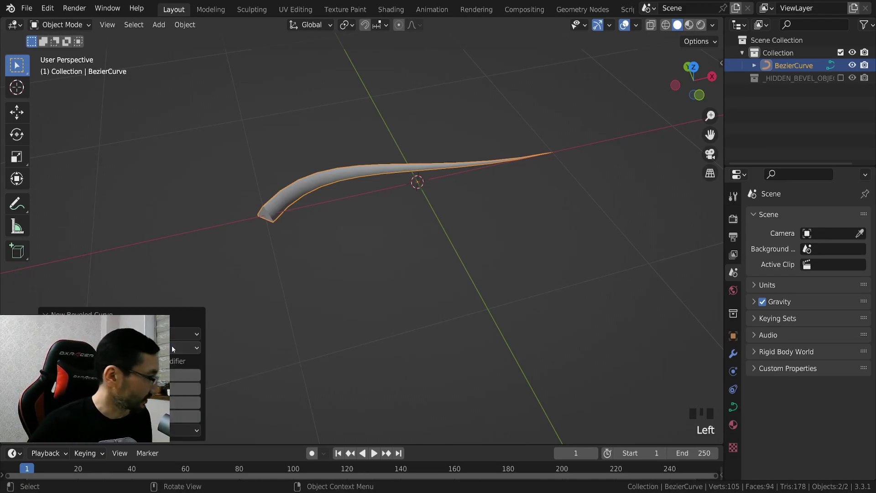
{"action": "left_click", "coordinate": [172, 346]}
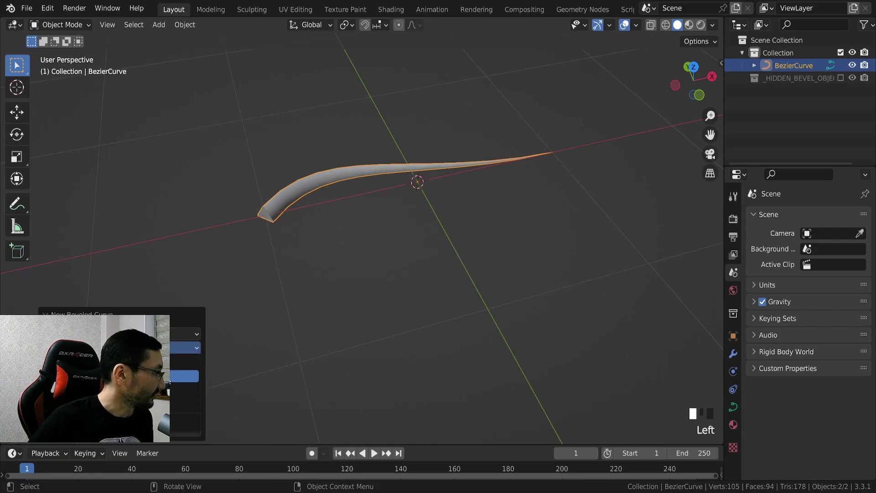
{"action": "left_click", "coordinate": [183, 363]}
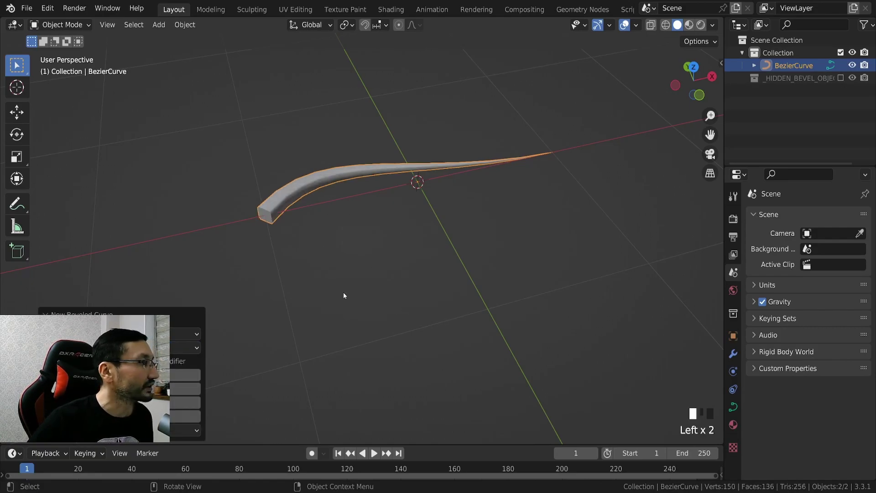
{"action": "middle_click_drag", "start_coordinate": [338, 290], "coordinate": [255, 179]}
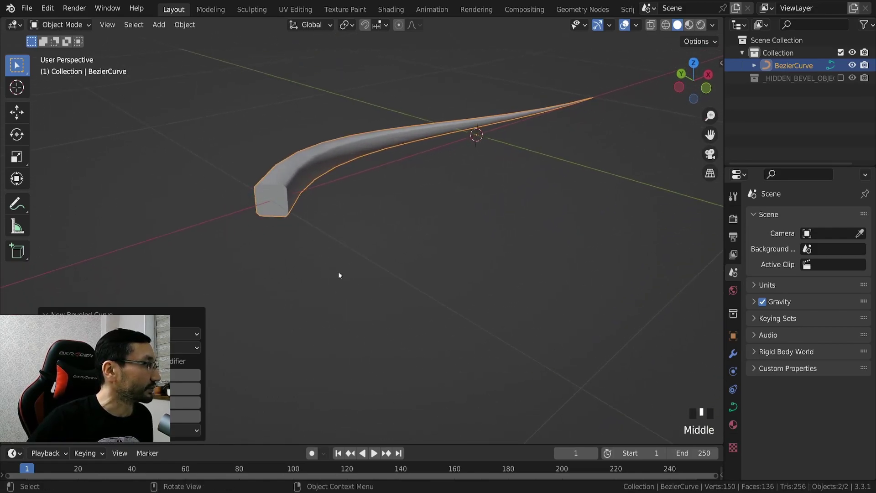
{"action": "middle_click_drag", "start_coordinate": [343, 240], "coordinate": [353, 219]}
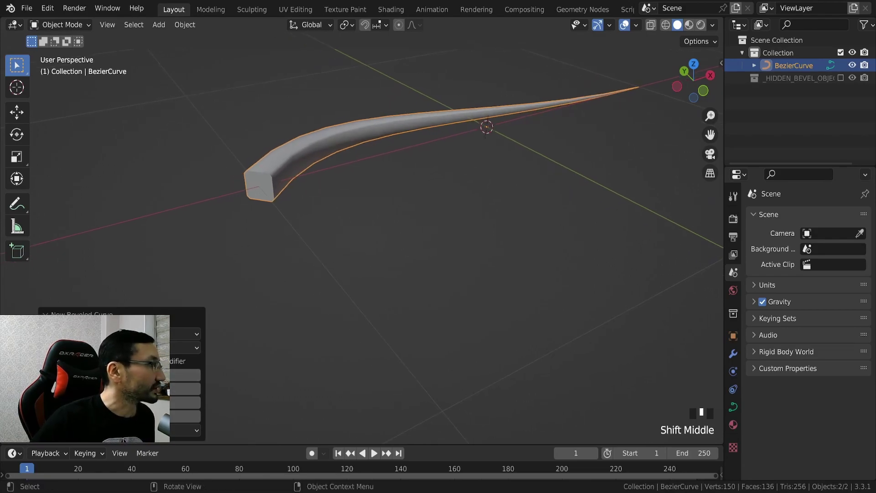
{"action": "left_click", "coordinate": [145, 361]}
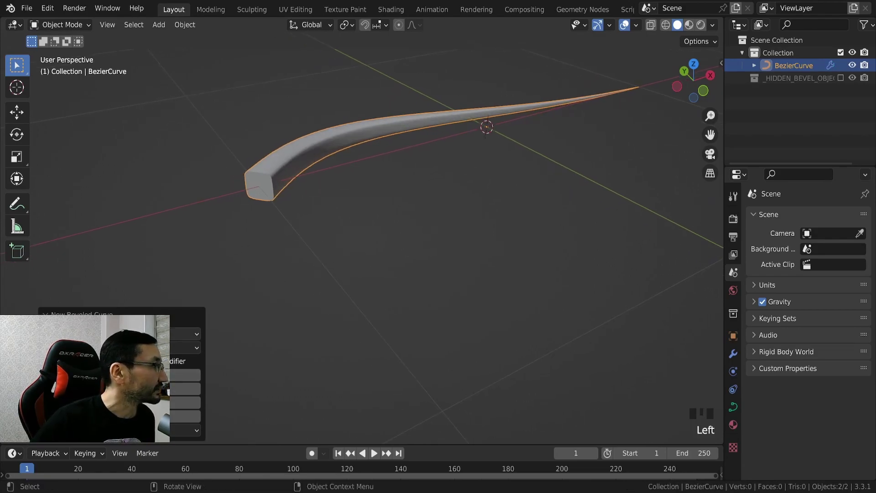
{"action": "middle_click_drag", "start_coordinate": [256, 278], "coordinate": [297, 217], "text": "ctrl"}
{"action": "middle_click_drag", "start_coordinate": [352, 239], "coordinate": [376, 215]}
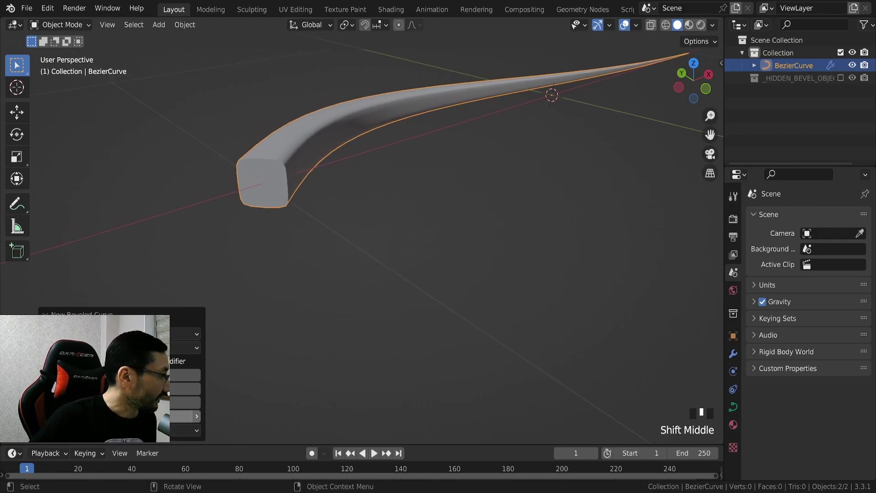
- Change the last New Beveled Curve option so the strand becomes an even-thickness rounded-square tube
{"action": "left_click", "coordinate": [171, 433]}
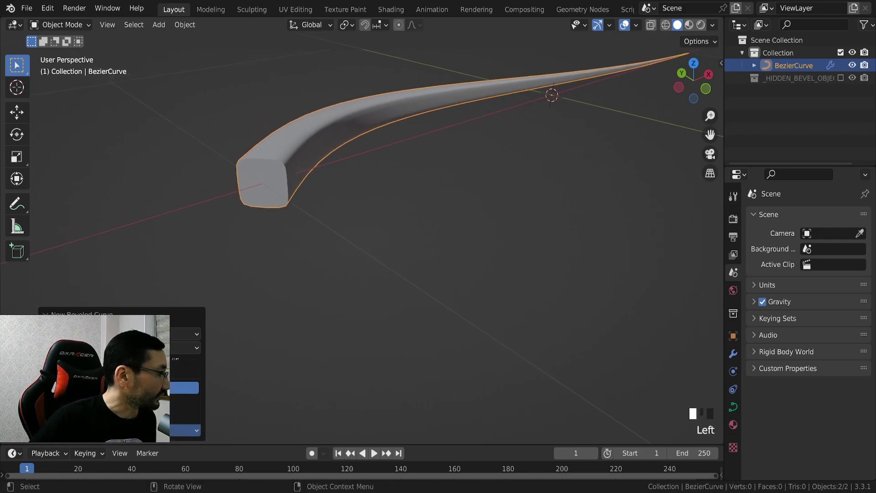
{"action": "left_click", "coordinate": [184, 387]}
{"action": "middle_click_drag", "start_coordinate": [502, 280], "coordinate": [478, 265], "text": "ctrl"}
{"action": "middle_click_drag", "start_coordinate": [452, 235], "coordinate": [458, 278]}
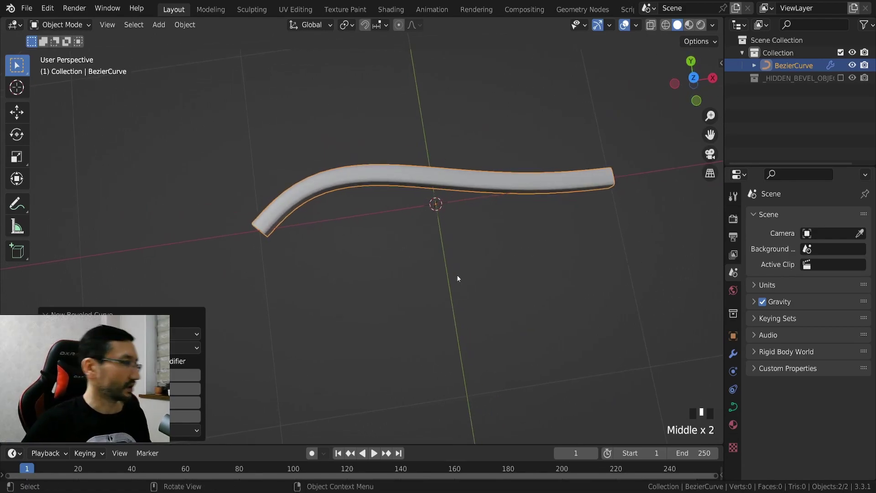
{"action": "middle_click_drag", "start_coordinate": [467, 234], "coordinate": [523, 195]}
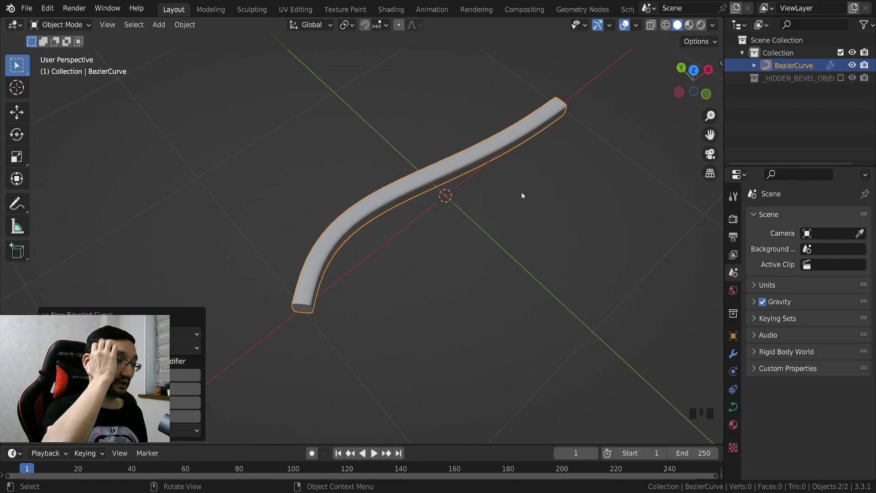
- Rotate the strand's left endpoint handle in Edit Mode to give it a gentle S-bend, then deselect
{"action": "key", "text": "Tab"}
{"action": "middle_click_drag", "start_coordinate": [439, 215], "coordinate": [319, 242]}
{"action": "left_click", "coordinate": [270, 213]}
{"action": "key", "text": "r"}
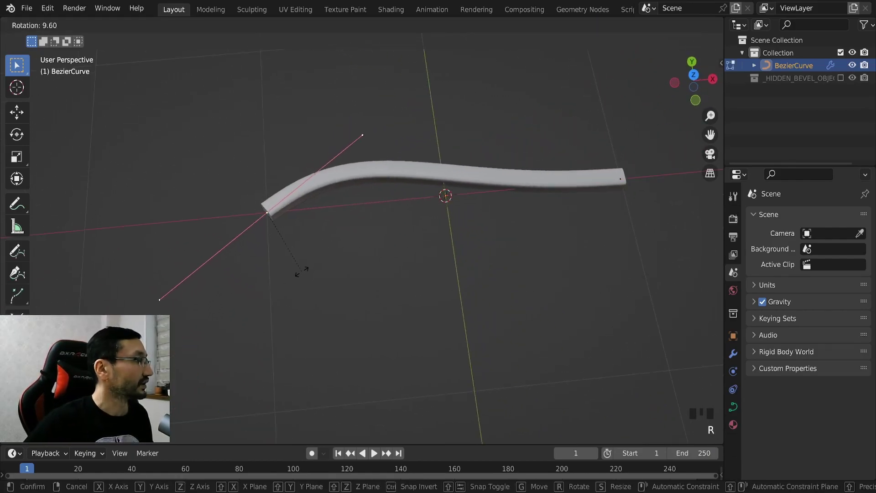
{"action": "left_click", "coordinate": [282, 223]}
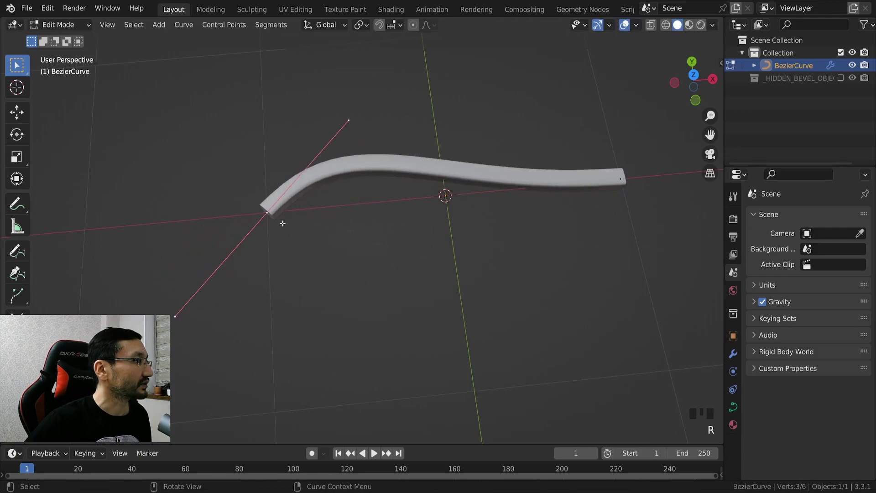
{"action": "middle_click_drag", "start_coordinate": [386, 257], "coordinate": [398, 212]}
{"action": "key", "text": "Tab"}
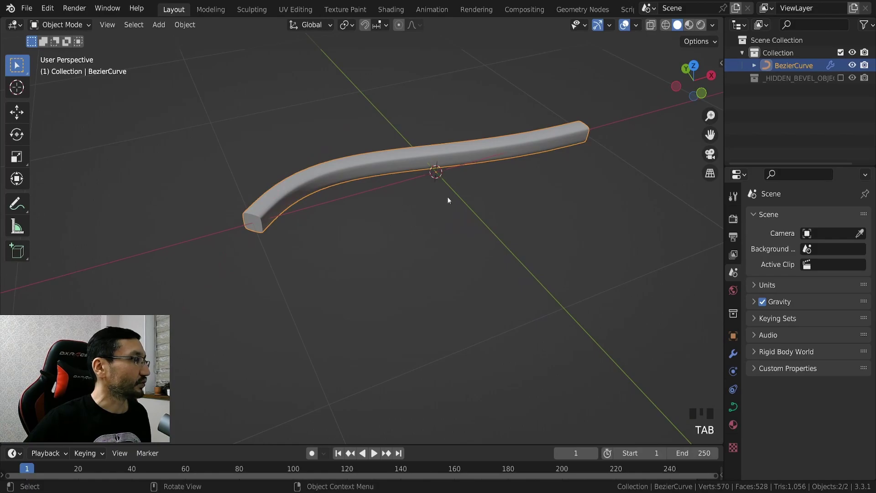
{"action": "middle_click_drag", "start_coordinate": [610, 188], "coordinate": [565, 184]}
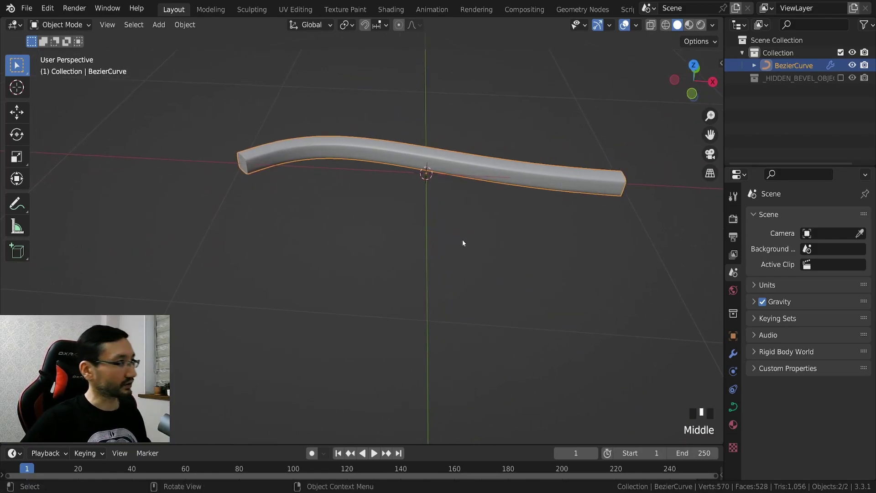
{"action": "middle_click_drag", "start_coordinate": [463, 243], "coordinate": [491, 282]}
{"action": "left_click", "coordinate": [484, 243]}
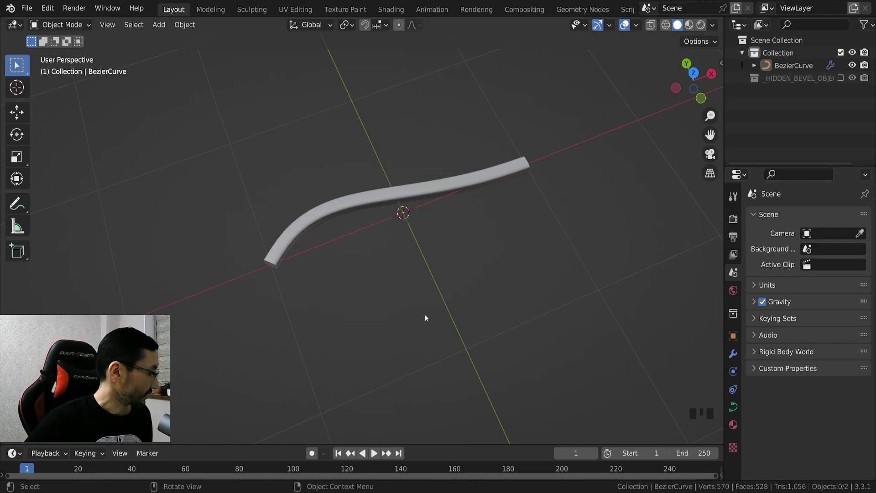
- Add a new Bezier curve, BezierCurve.001, and move it away from the first strand
{"action": "key", "text": "shift+a"}
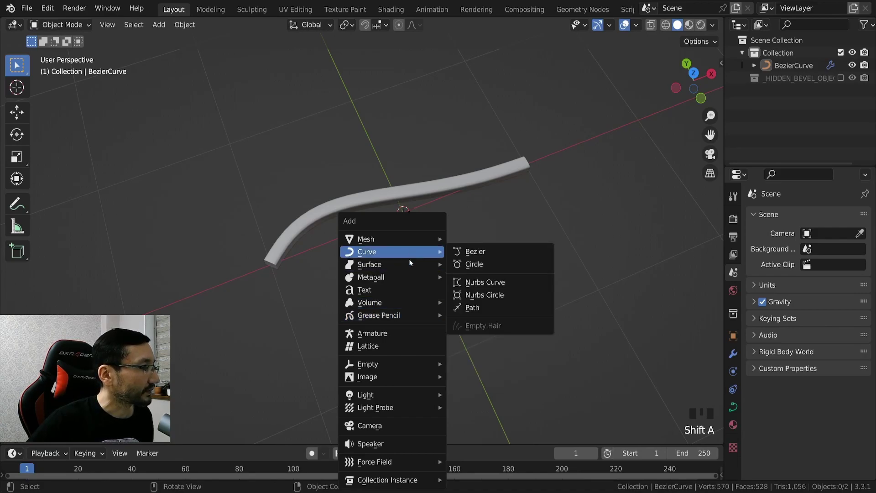
{"action": "mouse_move", "coordinate": [406, 256]}
{"action": "left_click", "coordinate": [474, 251]}
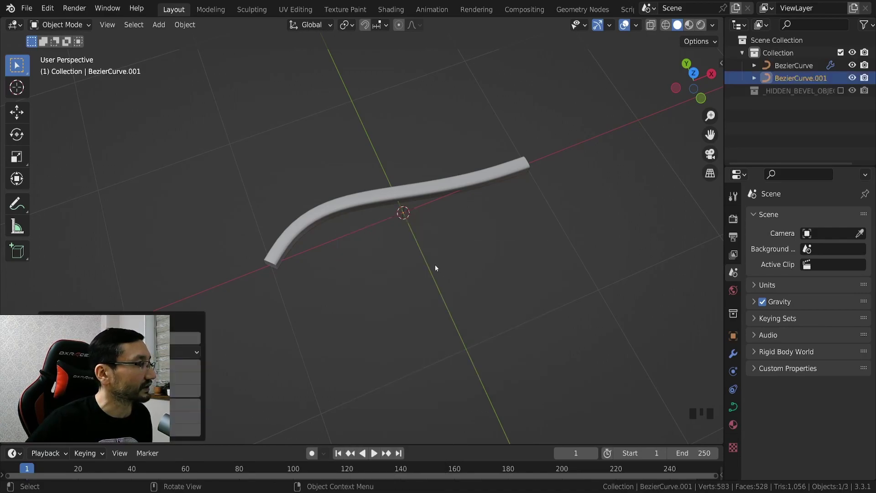
{"action": "middle_click_drag", "start_coordinate": [433, 266], "coordinate": [457, 239], "text": "ctrl"}
{"action": "left_click", "coordinate": [779, 68]}
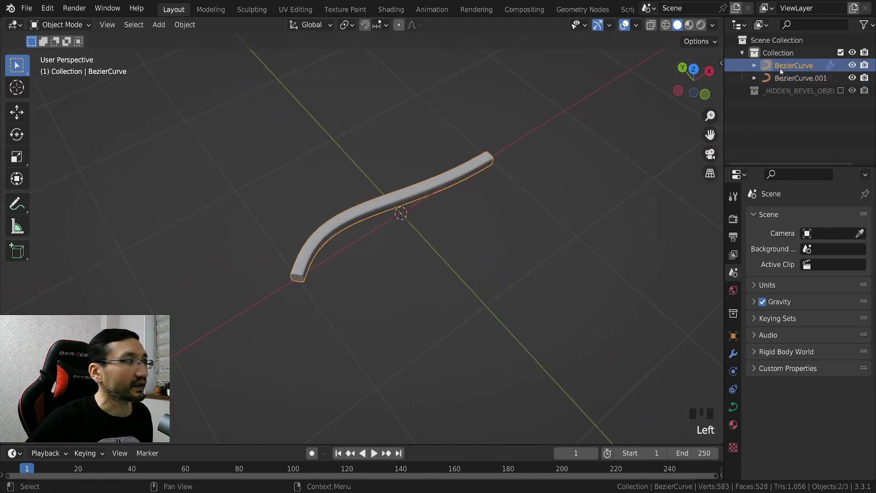
{"action": "middle_click_drag", "start_coordinate": [403, 219], "coordinate": [410, 234]}
{"action": "left_click", "coordinate": [795, 78]}
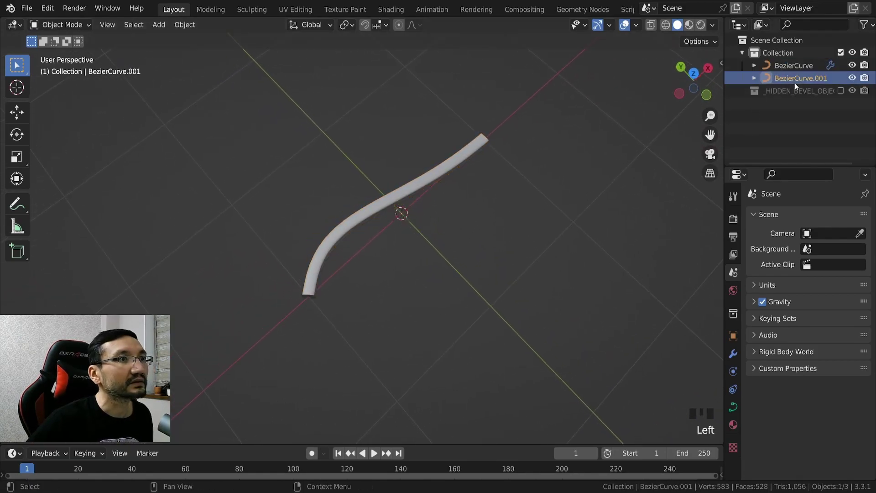
{"action": "key", "text": "g"}
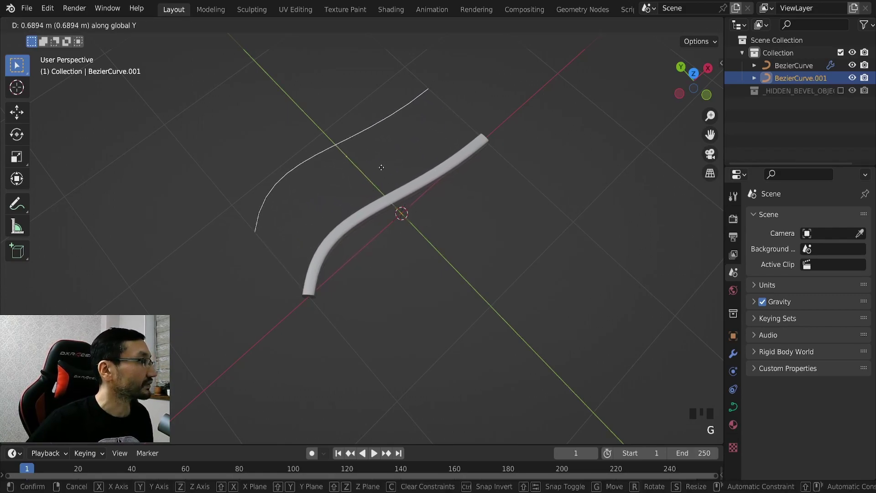
{"action": "left_click", "coordinate": [410, 230]}
- Select the thick BezierCurve tube below the thin curve
{"action": "middle_click_drag", "start_coordinate": [411, 235], "coordinate": [406, 264]}
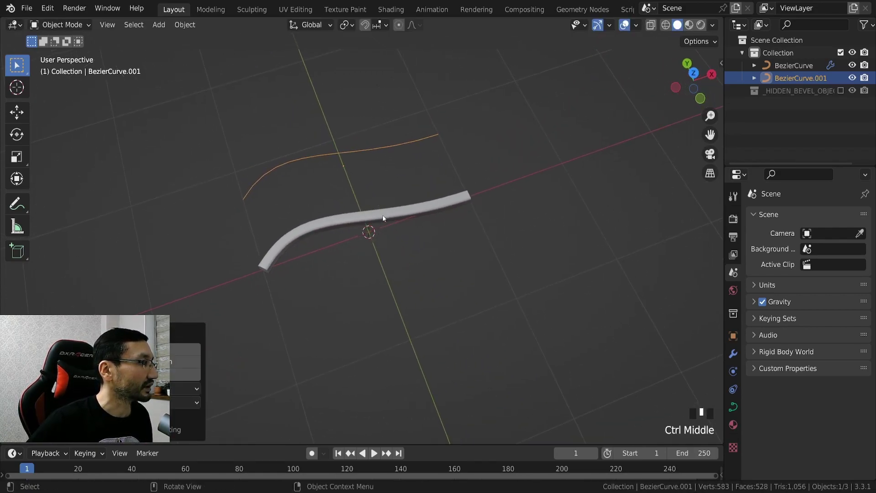
{"action": "middle_click_drag", "start_coordinate": [401, 217], "coordinate": [422, 210], "text": "ctrl"}
{"action": "left_click", "coordinate": [377, 156]}
{"action": "left_click", "coordinate": [385, 255]}
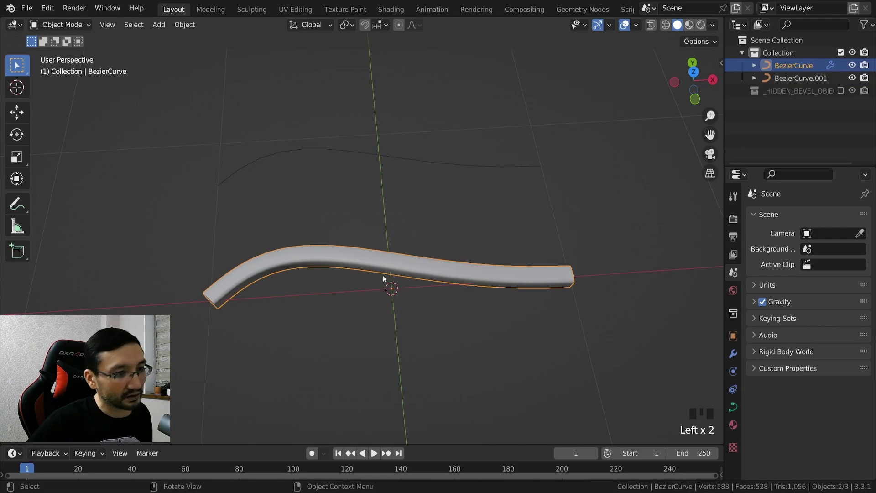
{"action": "middle_click_drag", "start_coordinate": [467, 316], "coordinate": [470, 289], "text": "ctrl"}
- Move the thick tube down along the Y axis, below the thin curve
{"action": "key", "text": "g"}
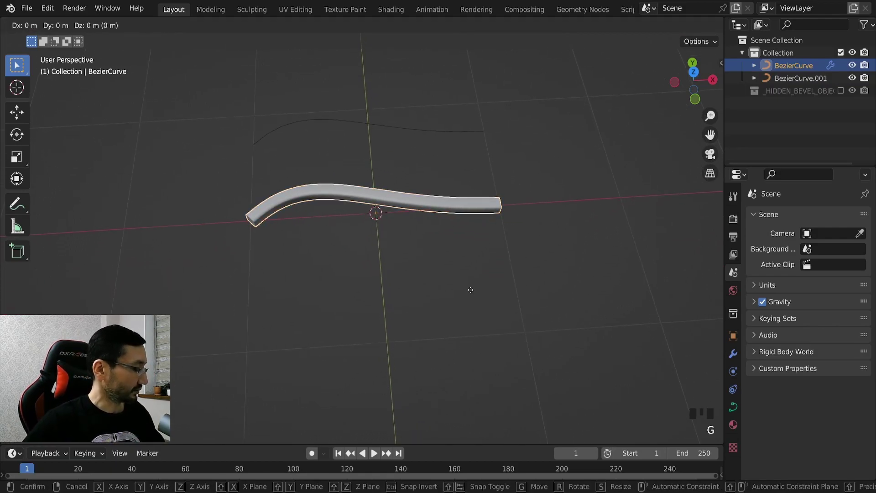
{"action": "key", "text": "y"}
{"action": "left_click", "coordinate": [451, 311]}
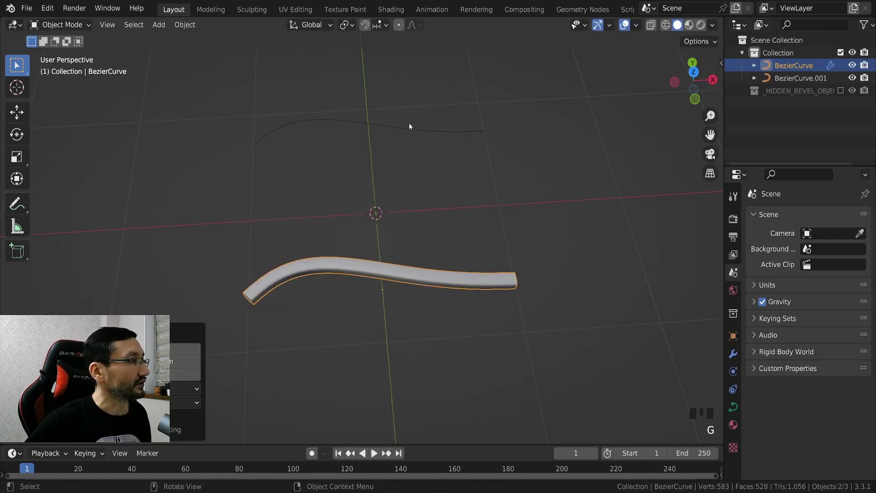
- Set the tube's Taper Object to BezierCurve.001 using the eyedropper in Geometry settings
{"action": "left_click", "coordinate": [733, 407]}
{"action": "scroll", "coordinate": [778, 380], "scroll_direction": "down", "scroll_amount": 3}
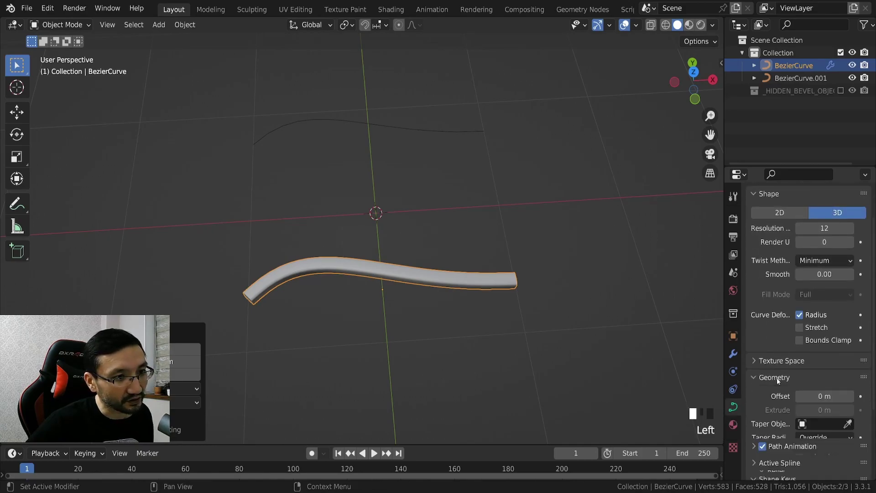
{"action": "scroll", "coordinate": [778, 380], "scroll_direction": "down", "scroll_amount": 4}
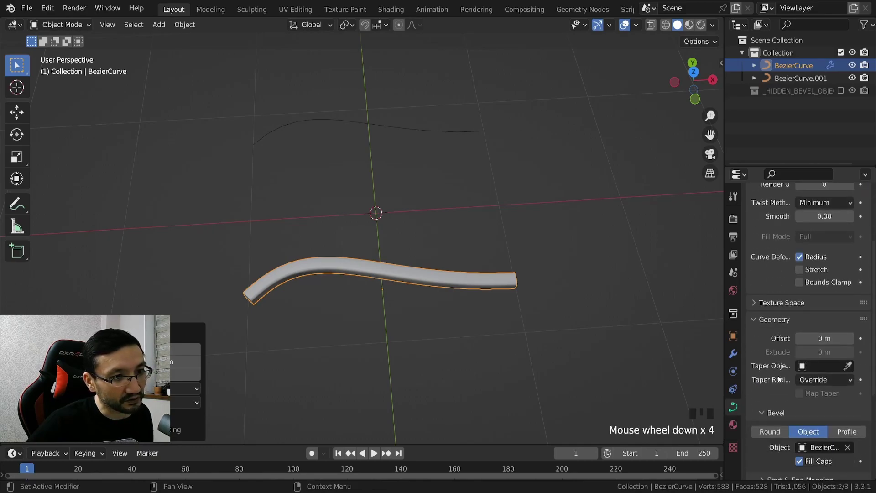
{"action": "left_click", "coordinate": [812, 368]}
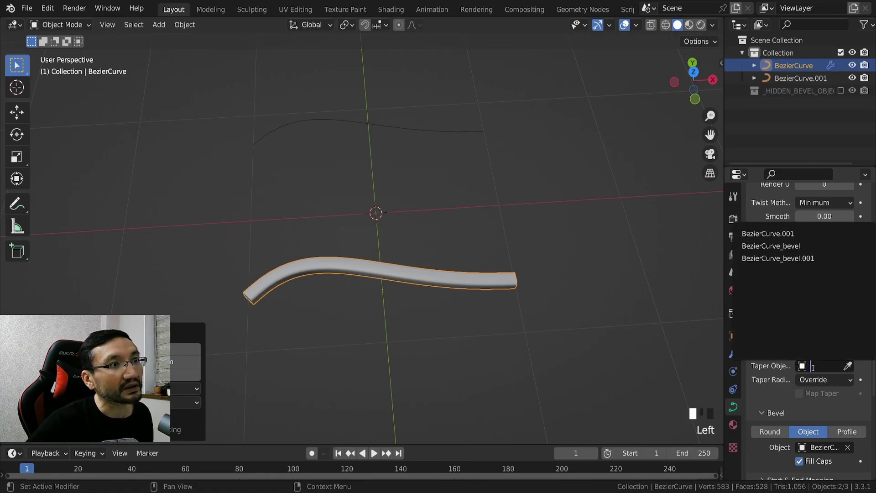
{"action": "left_click", "coordinate": [776, 234]}
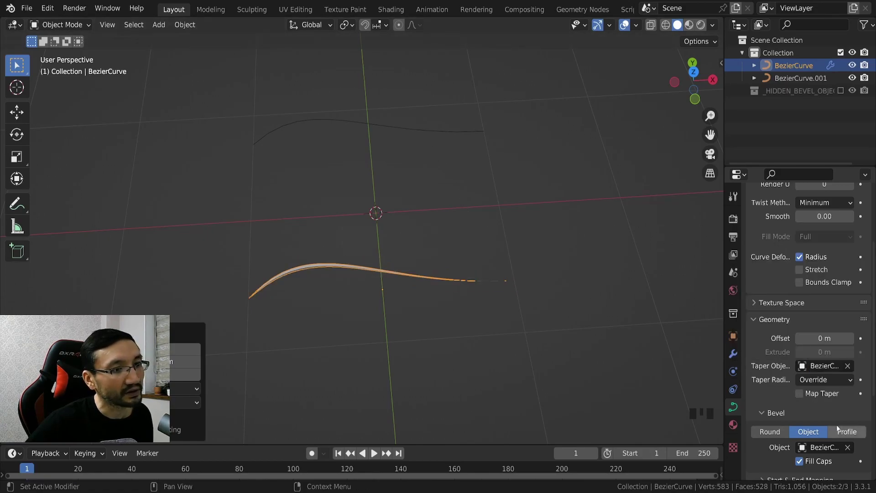
{"action": "key", "text": "ctrl+z"}
{"action": "left_click", "coordinate": [848, 365]}
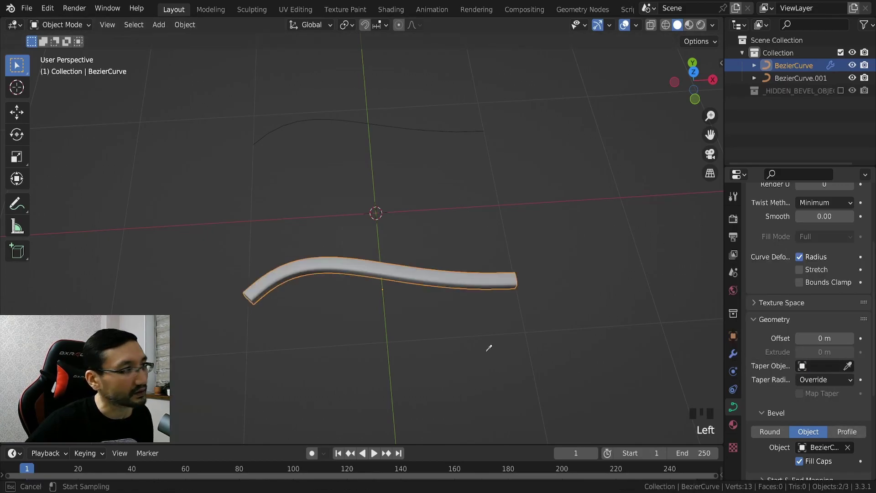
{"action": "left_click", "coordinate": [409, 123]}
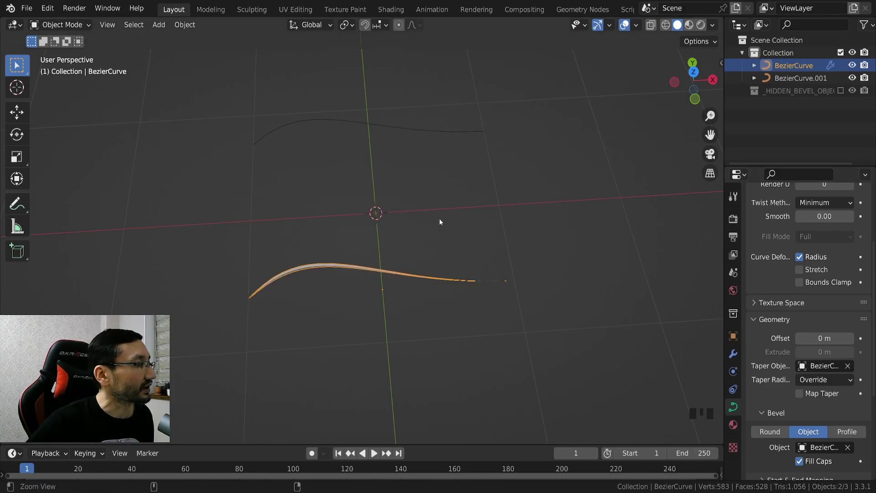
{"action": "middle_click_drag", "start_coordinate": [441, 220], "coordinate": [406, 194], "text": "ctrl"}
- Switch to Top view, pan to centre both curves, and select BezierCurve.001
{"action": "key", "text": "grave"}
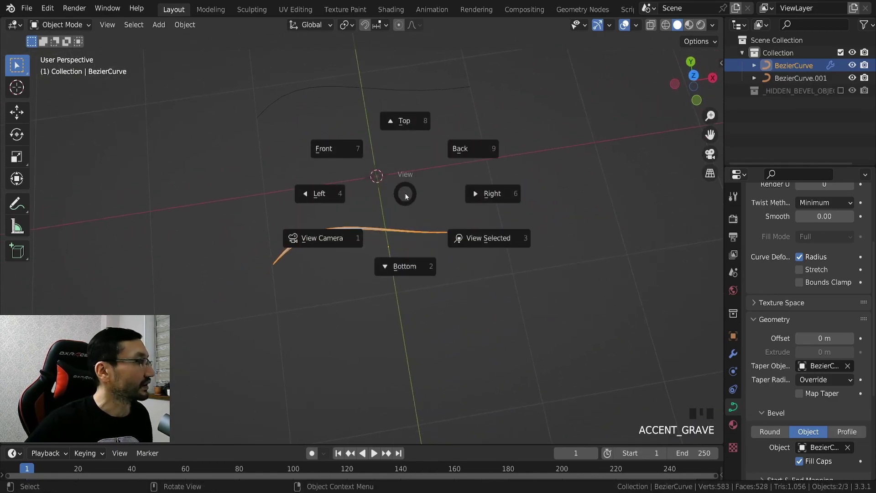
{"action": "left_click", "coordinate": [397, 121]}
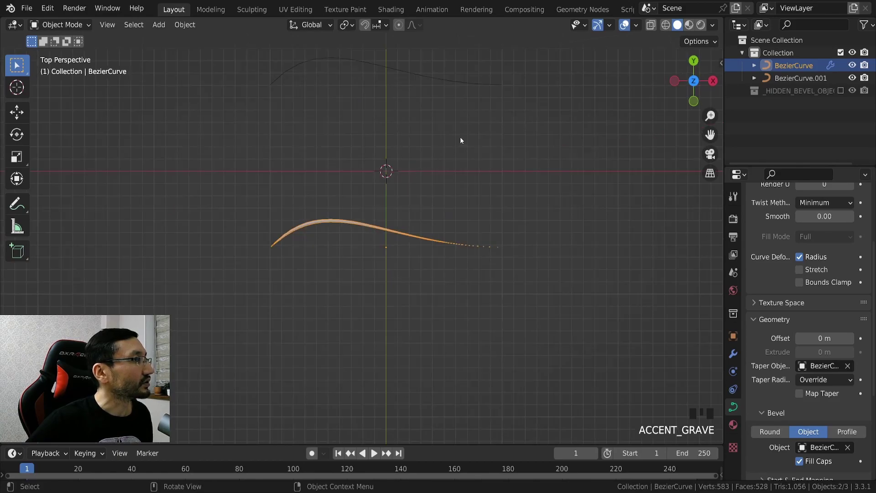
{"action": "middle_click_drag", "start_coordinate": [460, 136], "coordinate": [458, 219], "text": "shift"}
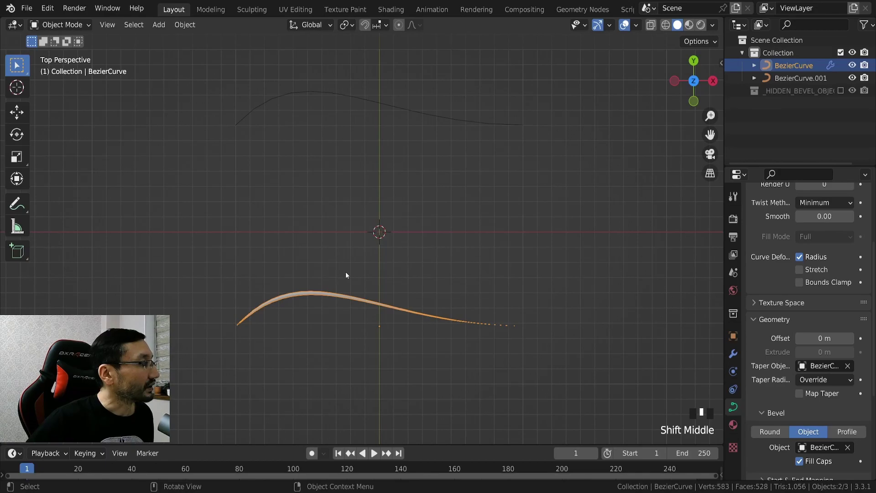
{"action": "left_click", "coordinate": [300, 93]}
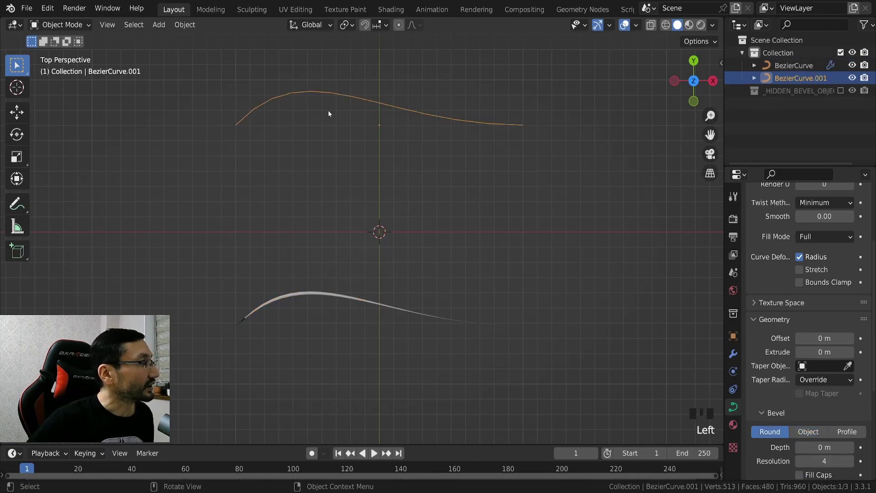
{"action": "middle_click_drag", "start_coordinate": [417, 159], "coordinate": [403, 193], "text": "shift"}
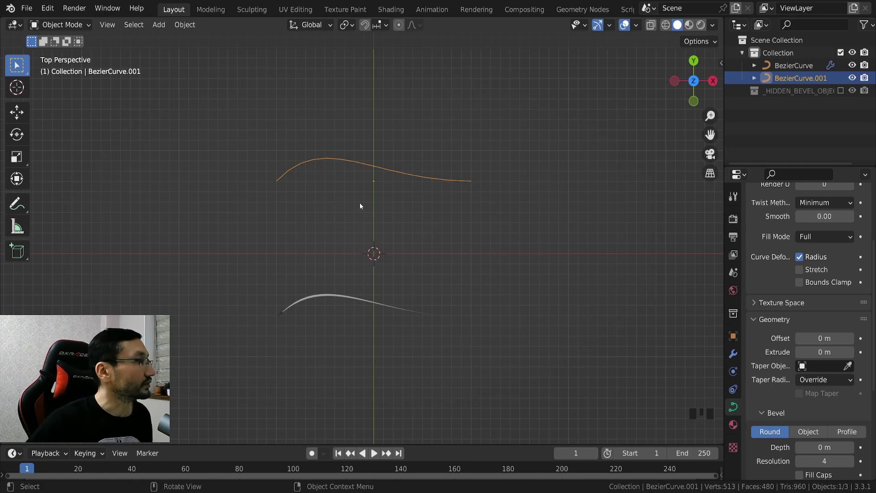
- In Edit Mode, move the taper curve's left end point along the Y axis
{"action": "key", "text": "Tab"}
{"action": "left_click", "coordinate": [275, 184]}
{"action": "key", "text": "g"}
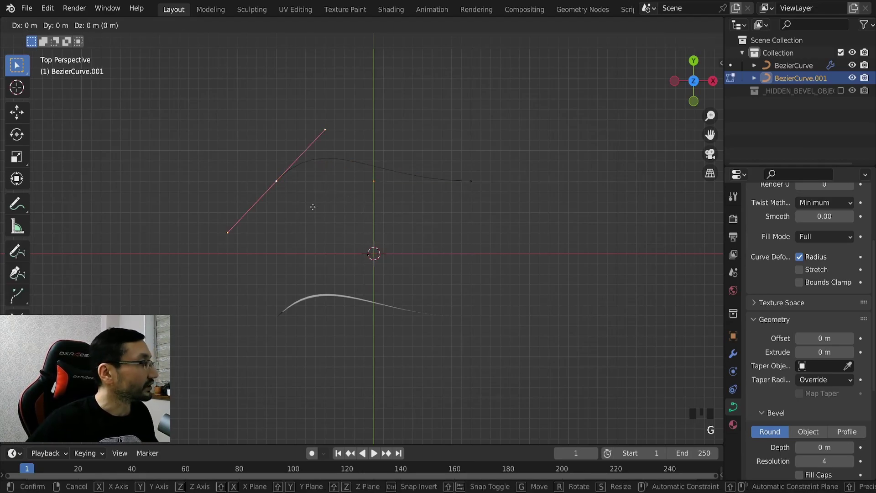
{"action": "key", "text": "y"}
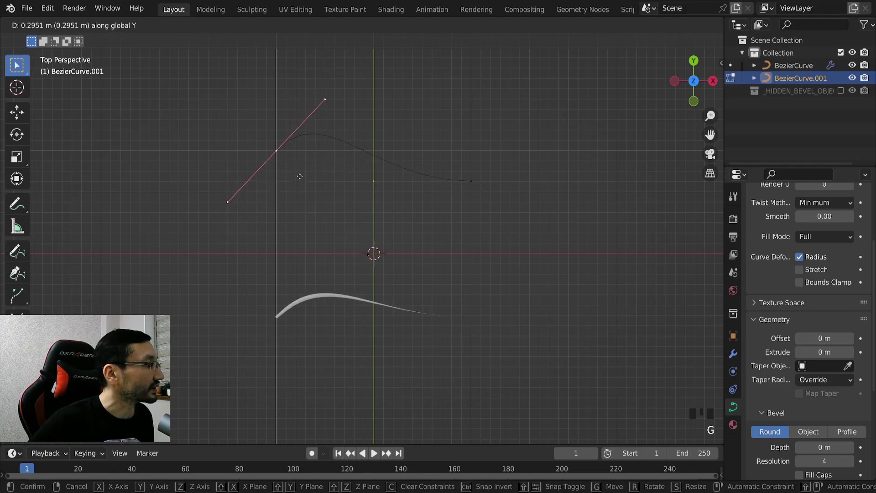
{"action": "left_click", "coordinate": [289, 102]}
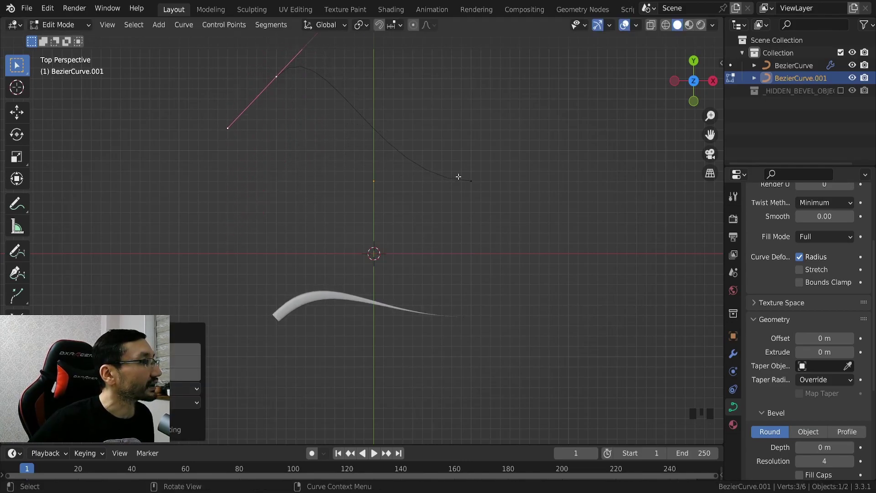
- Raise the taper curve's right end point along Y, then shorten and rotate its handles
{"action": "left_click_drag", "start_coordinate": [485, 163], "coordinate": [467, 202]}
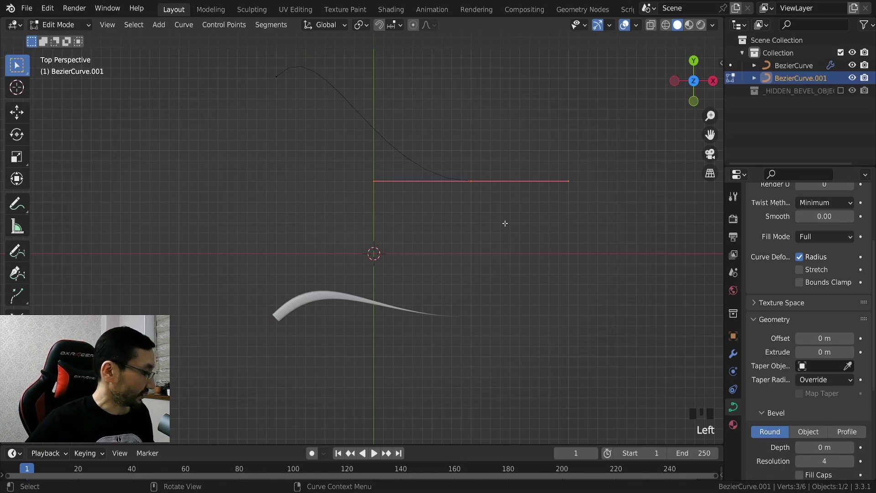
{"action": "key", "text": "g"}
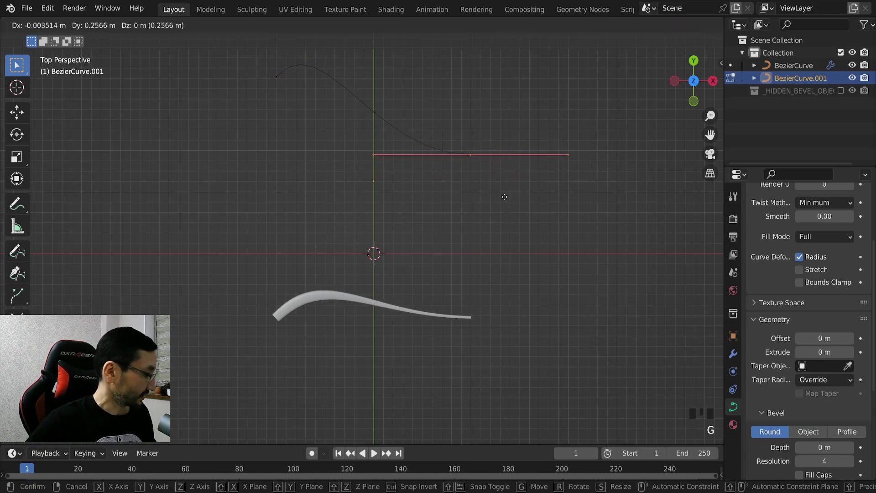
{"action": "key", "text": "y"}
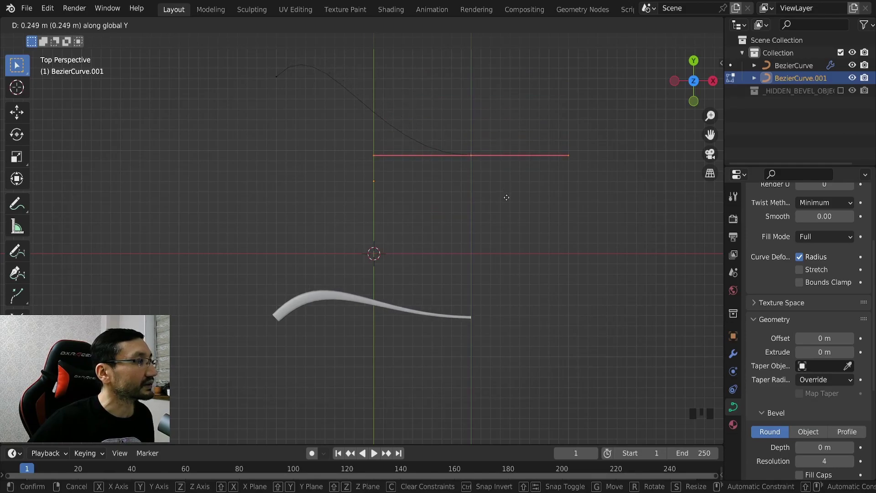
{"action": "left_click", "coordinate": [507, 197]}
{"action": "key", "text": "s"}
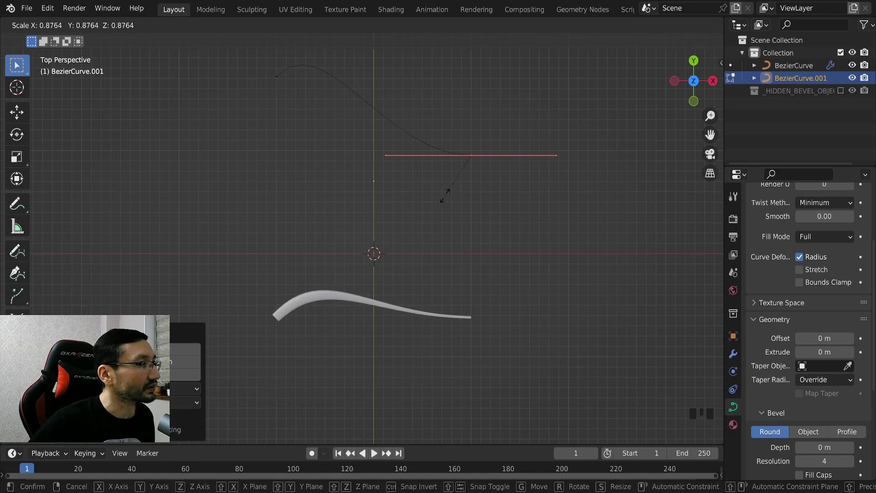
{"action": "left_click", "coordinate": [460, 171]}
{"action": "key", "text": "r"}
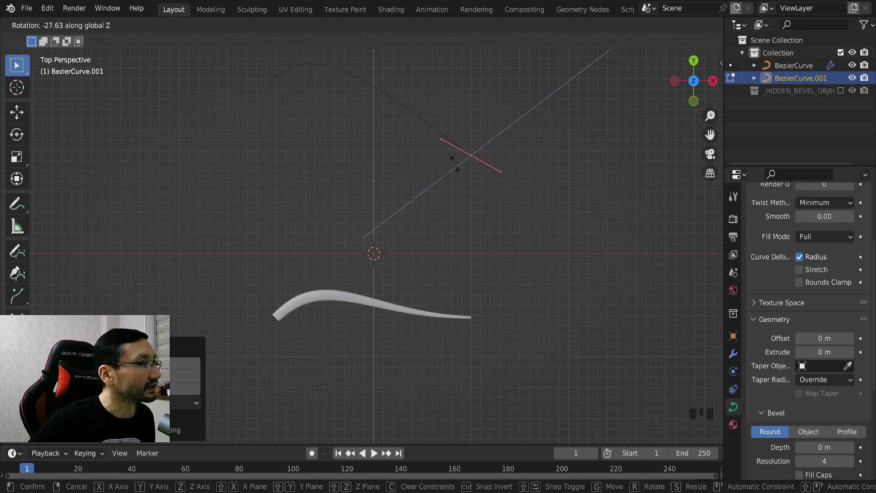
{"action": "left_click", "coordinate": [455, 164]}
- Reposition the end point, turn its handles nearly horizontal, and lower it along Y
{"action": "left_click", "coordinate": [492, 185]}
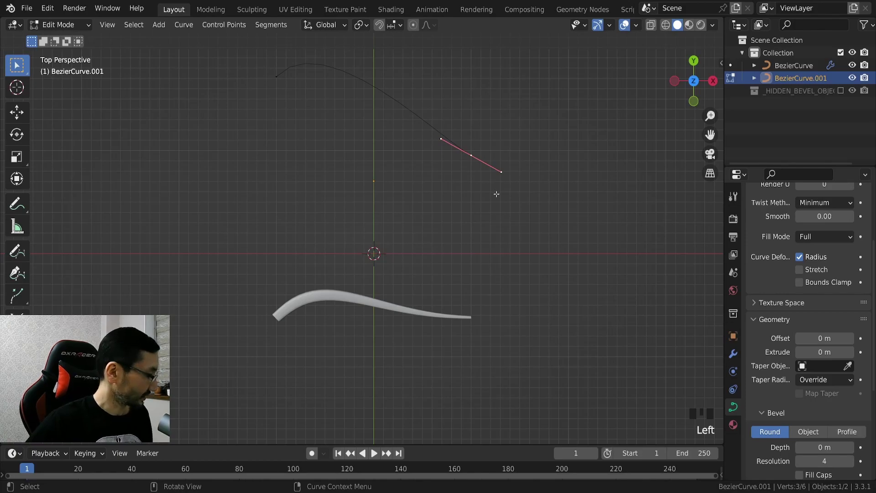
{"action": "key", "text": "g"}
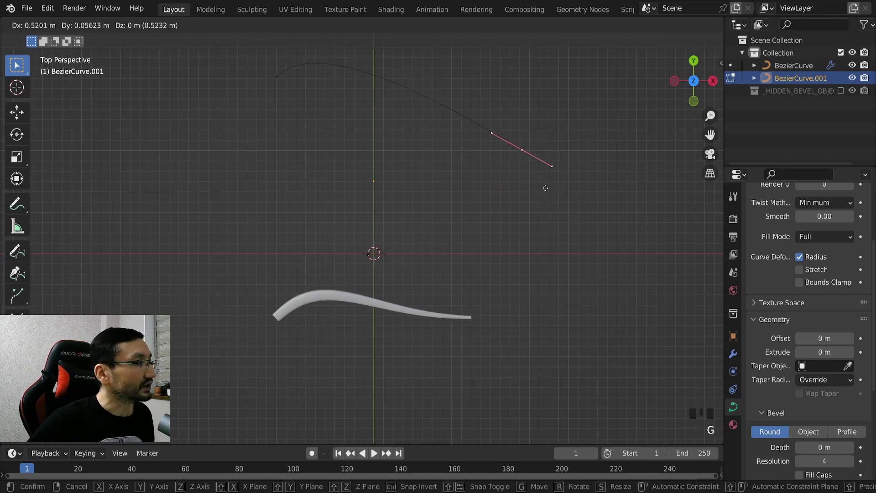
{"action": "left_click", "coordinate": [530, 214]}
{"action": "middle_click_drag", "start_coordinate": [514, 189], "coordinate": [495, 199], "text": "ctrl"}
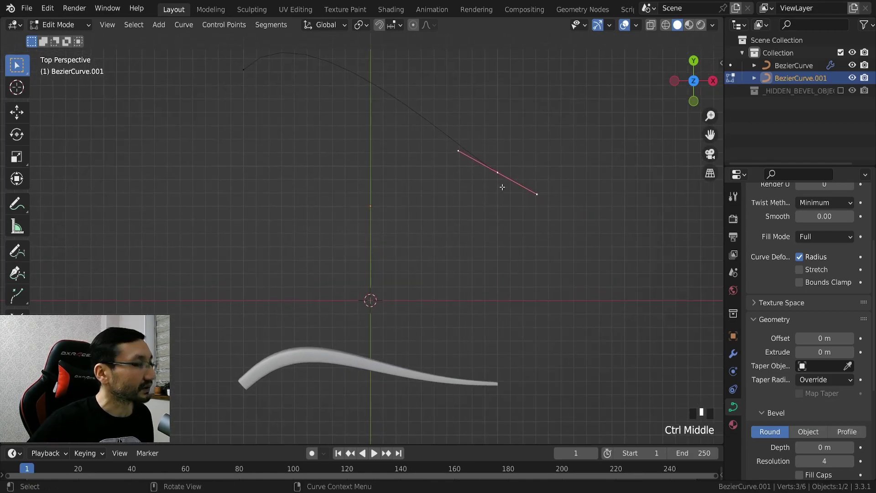
{"action": "key", "text": "r"}
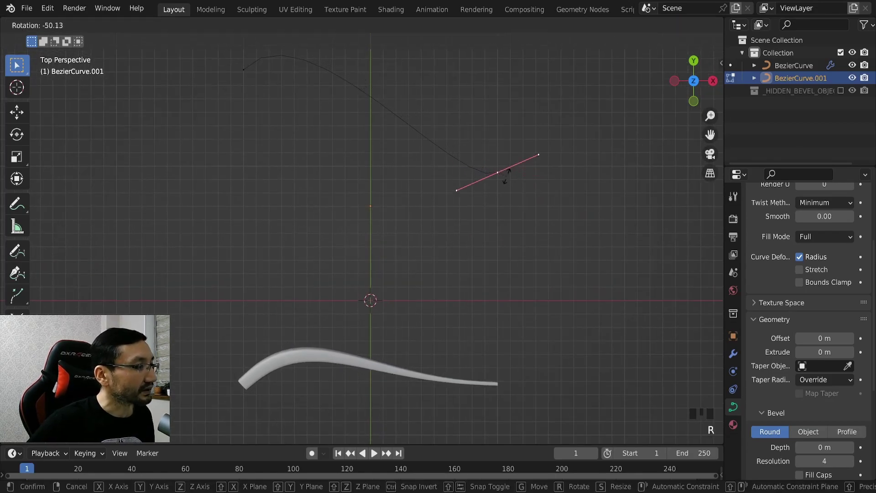
{"action": "left_click", "coordinate": [505, 182]}
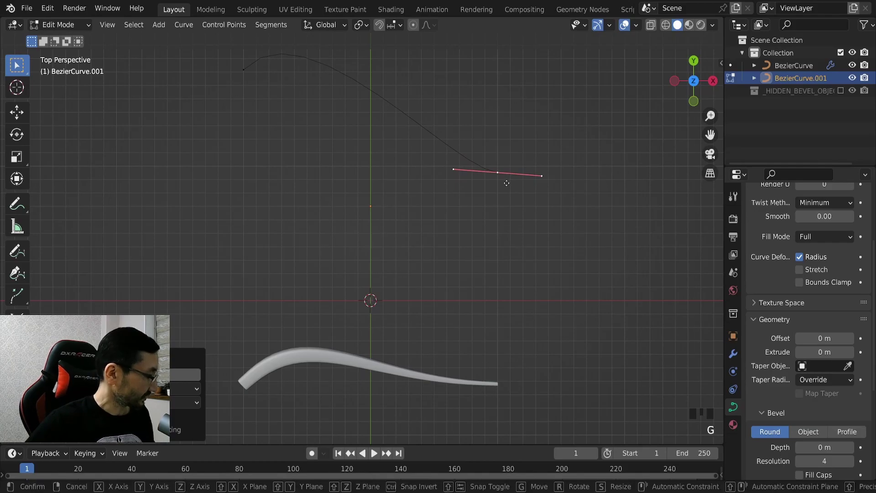
{"action": "key", "text": "g"}
{"action": "key", "text": "y"}
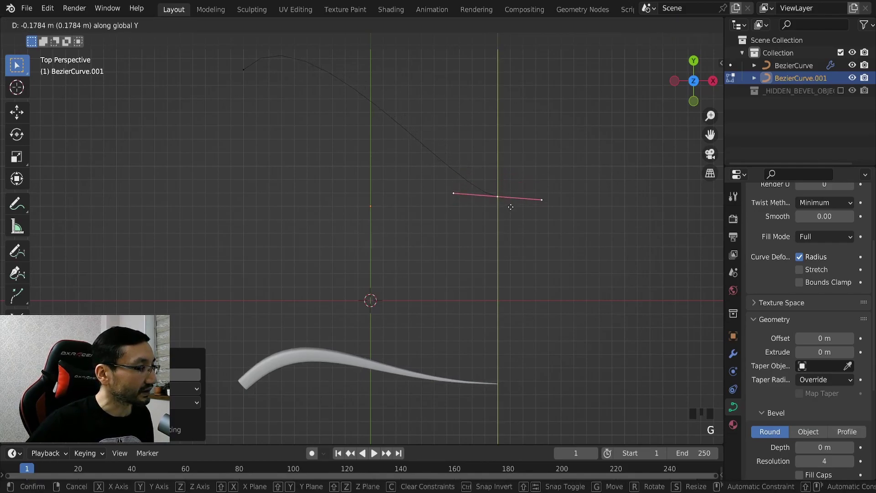
{"action": "left_click", "coordinate": [511, 204]}
- Select the taper curve's end point and return to Object Mode
{"action": "middle_click_drag", "start_coordinate": [511, 204], "coordinate": [442, 168]}
{"action": "left_click", "coordinate": [324, 160]}
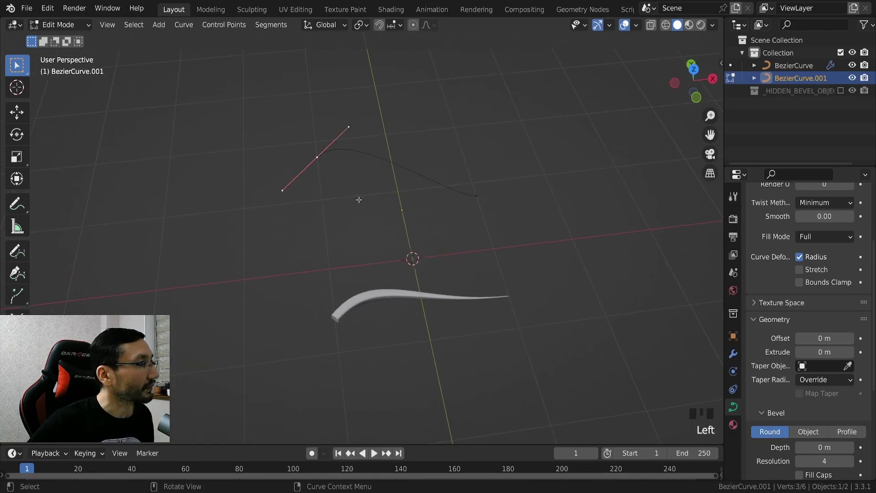
{"action": "key", "text": "Tab"}
{"action": "middle_click_drag", "start_coordinate": [440, 229], "coordinate": [501, 182]}
- Add a UV sphere and raise it 3.527 m along Z
{"action": "left_click", "coordinate": [481, 236]}
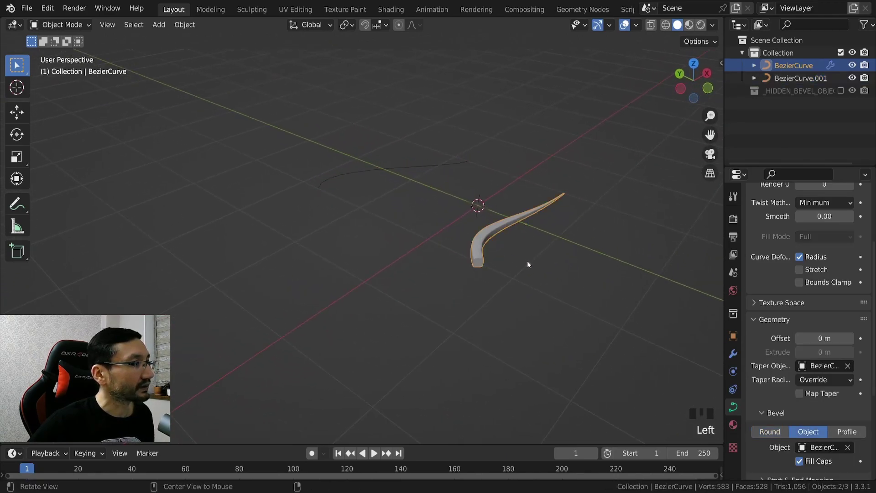
{"action": "middle_click_drag", "start_coordinate": [527, 261], "coordinate": [535, 302], "text": "ctrl"}
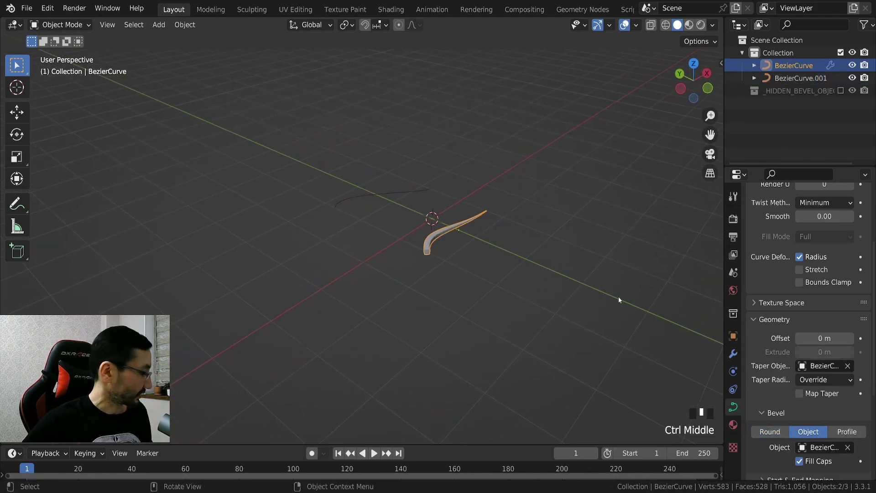
{"action": "left_click", "coordinate": [597, 275]}
{"action": "key", "text": "shift+a"}
{"action": "mouse_move", "coordinate": [525, 239]}
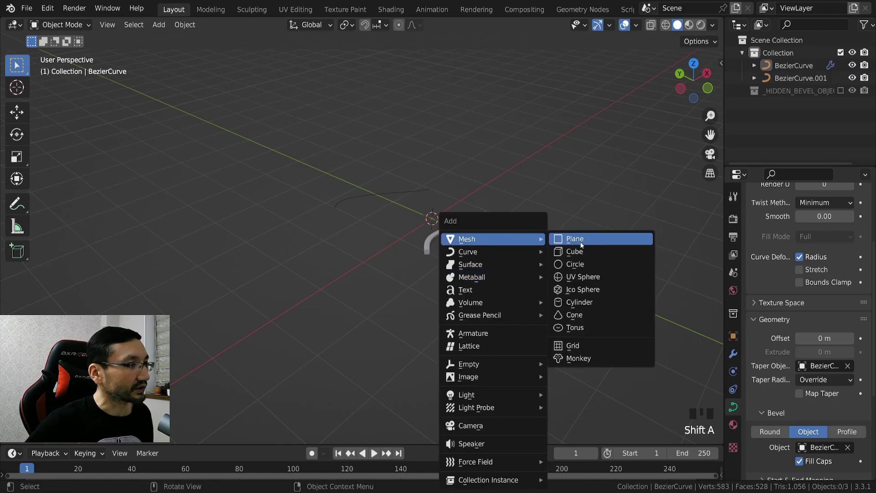
{"action": "left_click", "coordinate": [582, 276]}
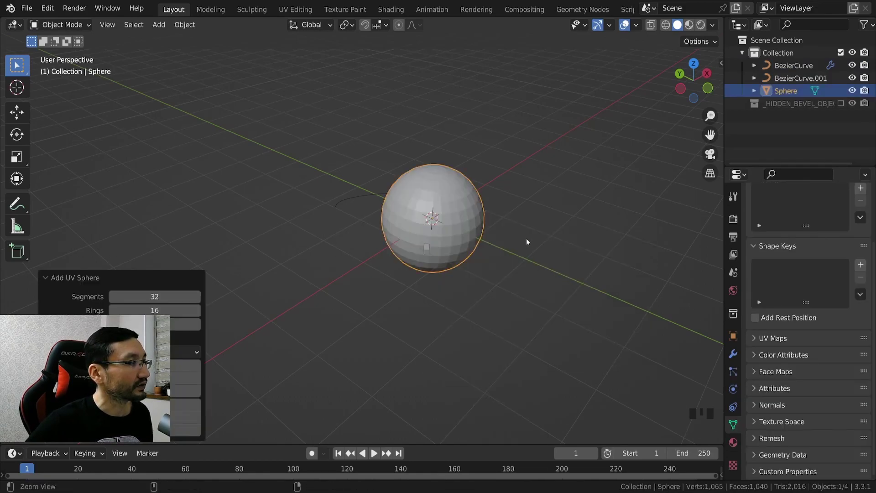
{"action": "middle_click_drag", "start_coordinate": [526, 238], "coordinate": [521, 291], "text": "ctrl"}
{"action": "key", "text": "g"}
{"action": "key", "text": "z"}
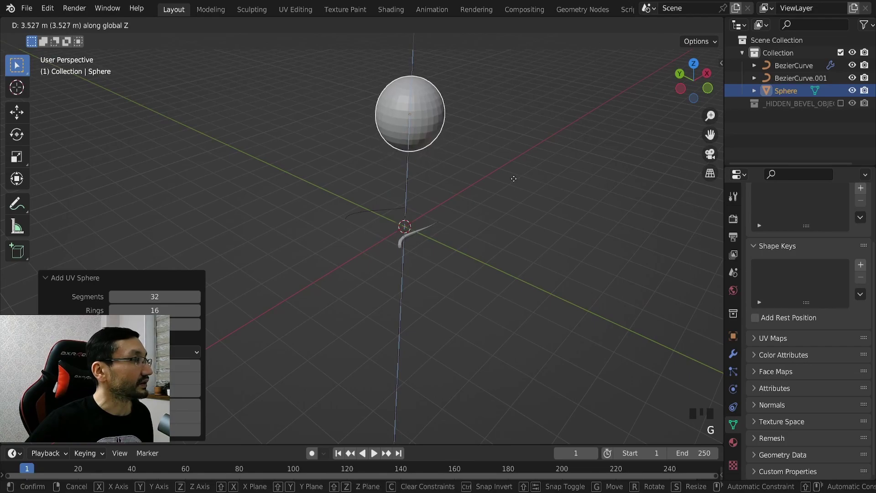
{"action": "left_click", "coordinate": [513, 179]}
- Lift the BezierCurve strand vertically so it sits above the sphere
{"action": "middle_click_drag", "start_coordinate": [514, 179], "coordinate": [391, 242]}
{"action": "left_click", "coordinate": [395, 243]}
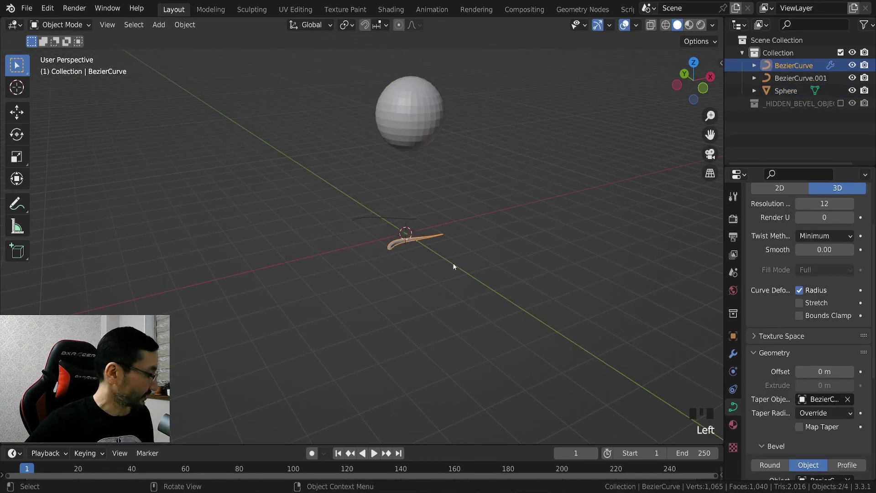
{"action": "key", "text": "g"}
{"action": "key", "text": "z"}
{"action": "left_click", "coordinate": [461, 95]}
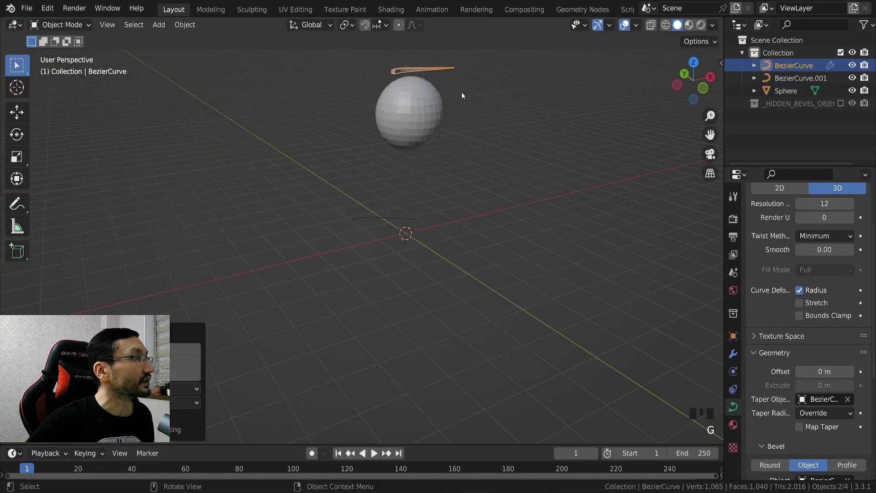
{"action": "middle_click_drag", "start_coordinate": [461, 93], "coordinate": [478, 284], "text": "shift"}
{"action": "key", "text": "r"}
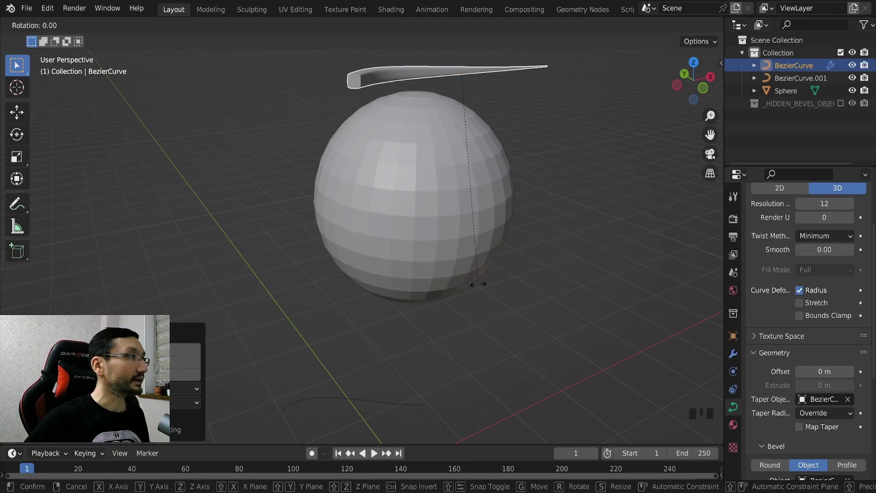
- Rotate the strand 90° about the X axis
{"action": "type", "text": "x90"}
{"action": "key", "text": "Return"}
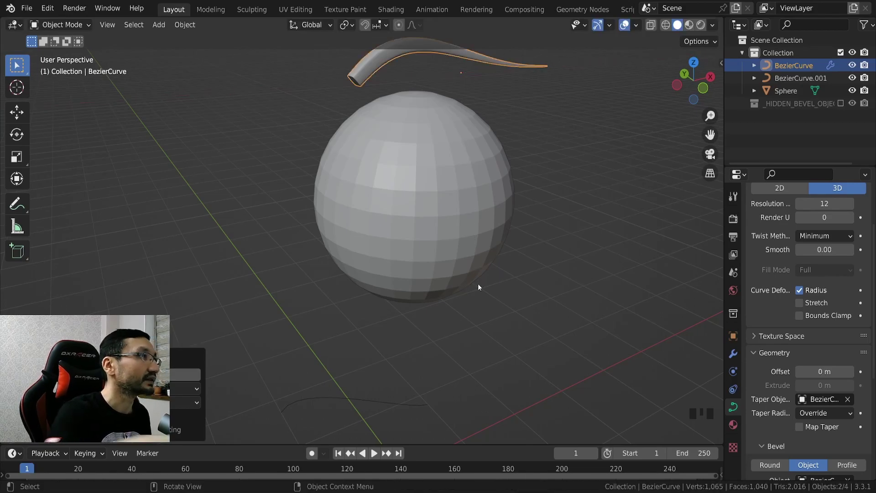
{"action": "middle_click_drag", "start_coordinate": [535, 163], "coordinate": [501, 184]}
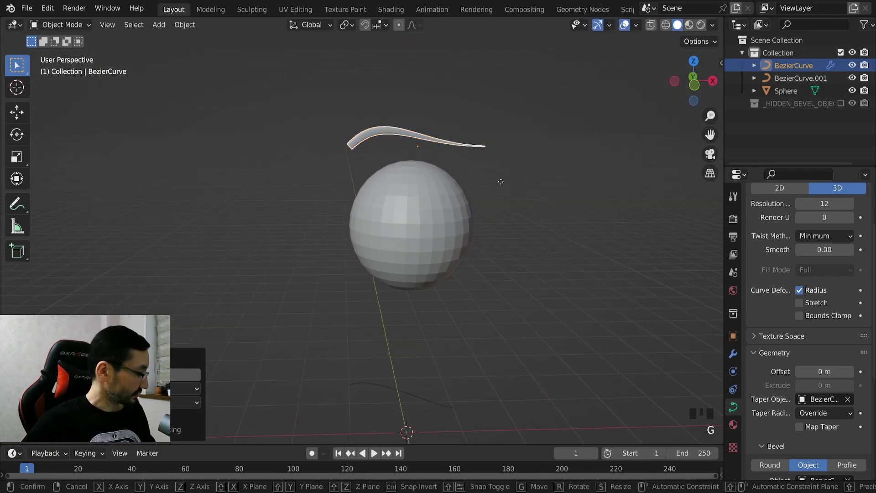
- Move the strand along X, then down along Z onto the sphere's top
{"action": "key", "text": "g"}
{"action": "key", "text": "x"}
{"action": "left_click", "coordinate": [559, 195]}
{"action": "middle_click_drag", "start_coordinate": [559, 199], "coordinate": [503, 161]}
{"action": "key", "text": "g"}
{"action": "key", "text": "z"}
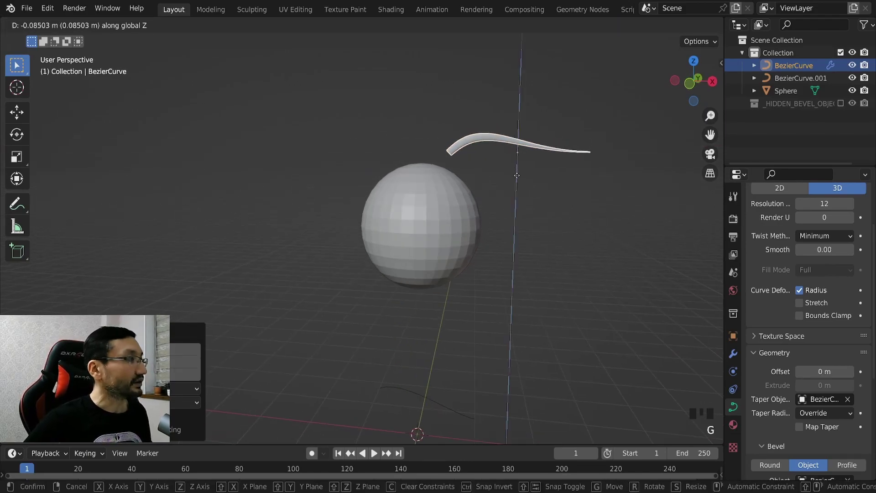
{"action": "left_click", "coordinate": [511, 209]}
{"action": "middle_click_drag", "start_coordinate": [511, 209], "coordinate": [394, 227]}
- In Edit Mode, move the strand's tip control point outward right of the sphere
{"action": "key", "text": "Tab"}
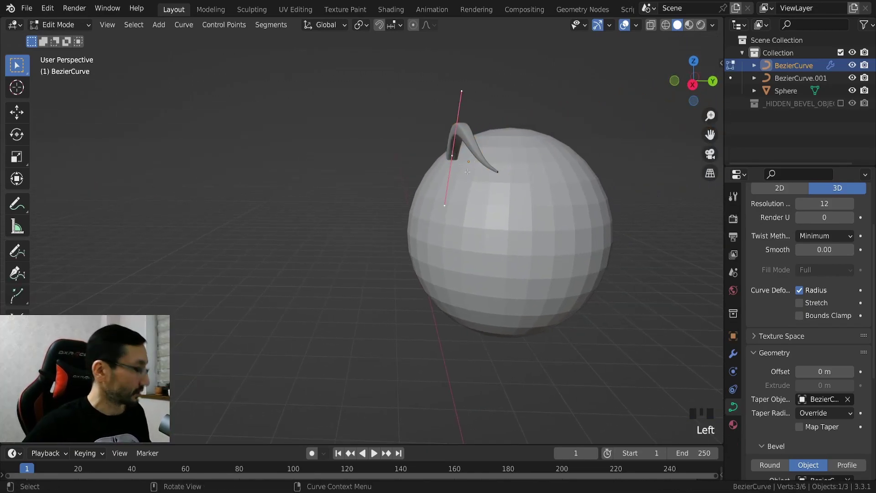
{"action": "key", "text": "g"}
{"action": "left_click", "coordinate": [470, 174]}
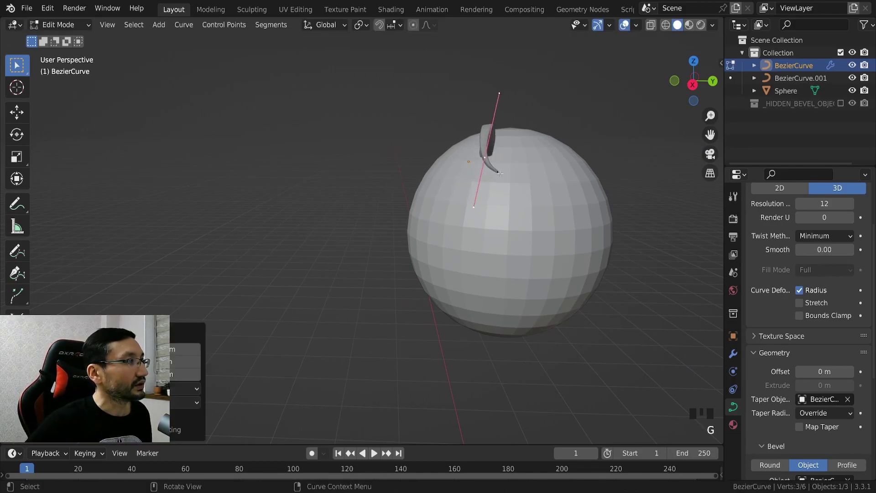
{"action": "middle_click_drag", "start_coordinate": [470, 173], "coordinate": [602, 193]}
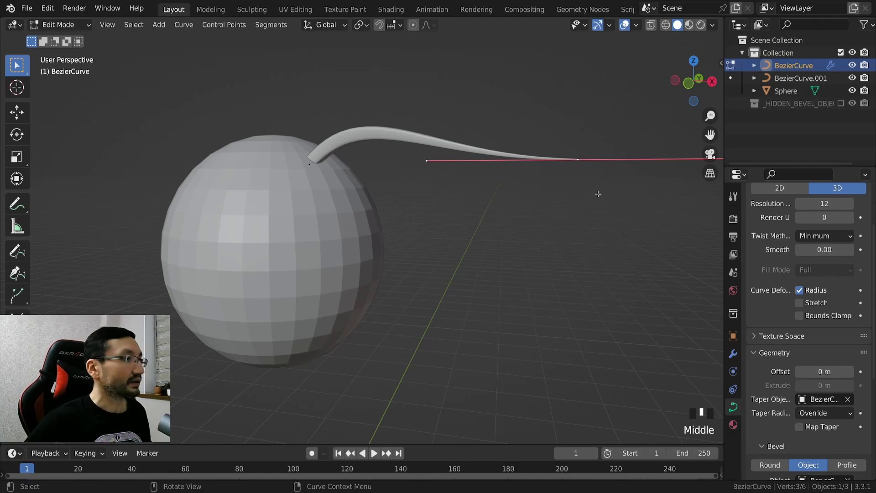
- Move the tip handle down and outward and rotate it into an S-curve sweep
{"action": "key", "text": "g"}
{"action": "left_click", "coordinate": [543, 297]}
{"action": "middle_click_drag", "start_coordinate": [543, 297], "coordinate": [461, 206], "text": "shift"}
{"action": "key", "text": "r"}
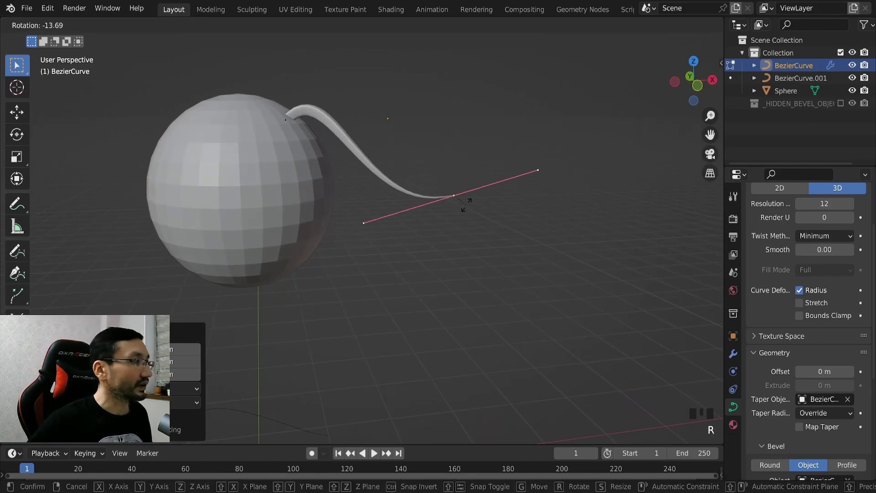
{"action": "left_click", "coordinate": [462, 202]}
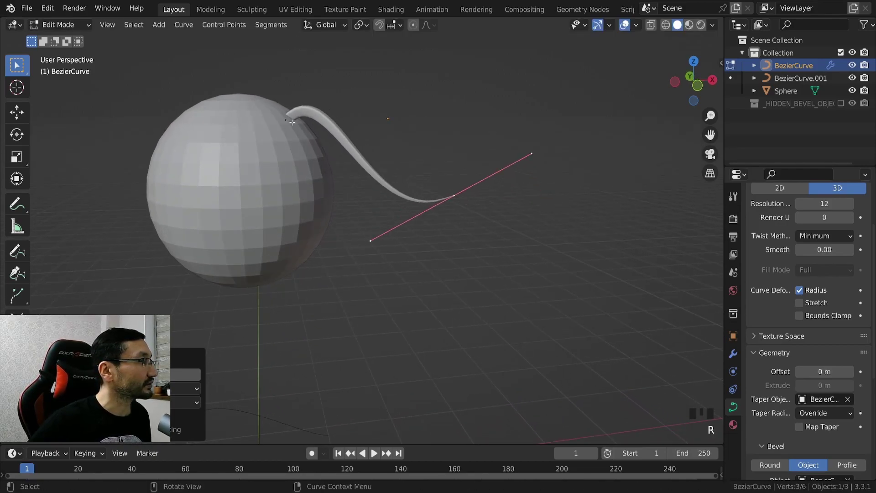
{"action": "left_click", "coordinate": [281, 121]}
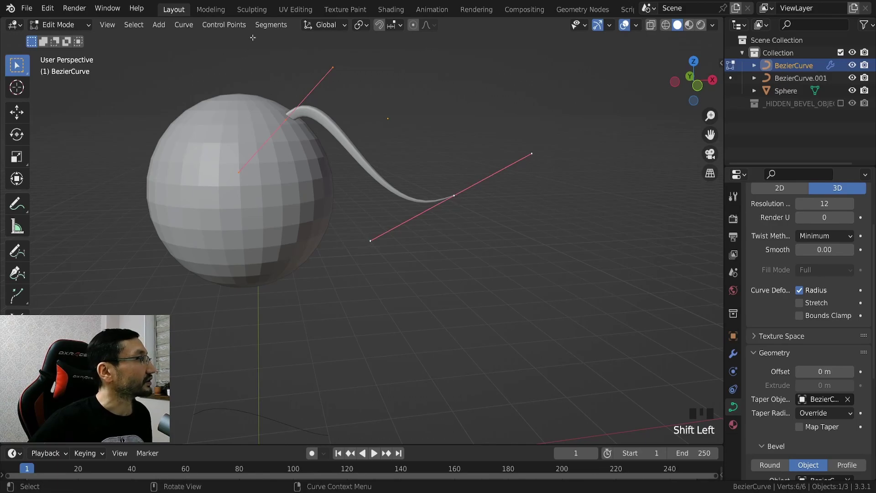
{"action": "left_click", "coordinate": [271, 24]}
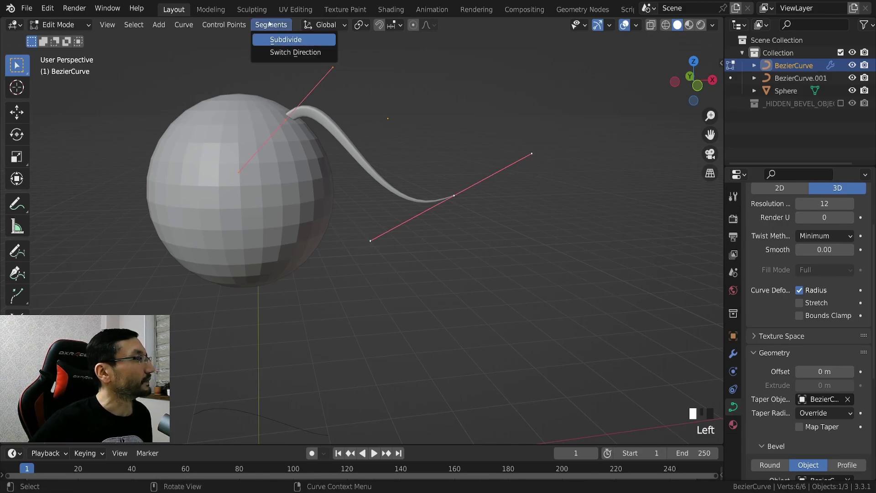
{"action": "left_click", "coordinate": [278, 21]}
{"action": "left_click", "coordinate": [278, 26]}
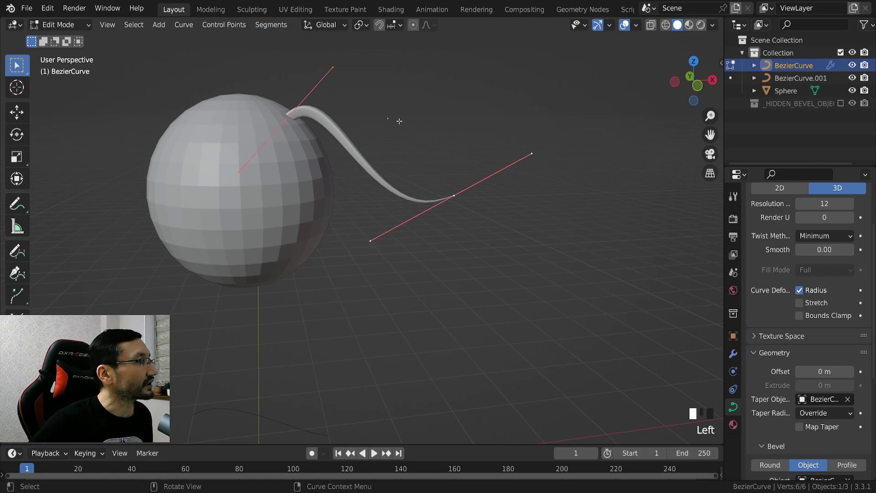
{"action": "middle_click_drag", "start_coordinate": [375, 140], "coordinate": [378, 148]}
{"action": "left_click", "coordinate": [272, 25]}
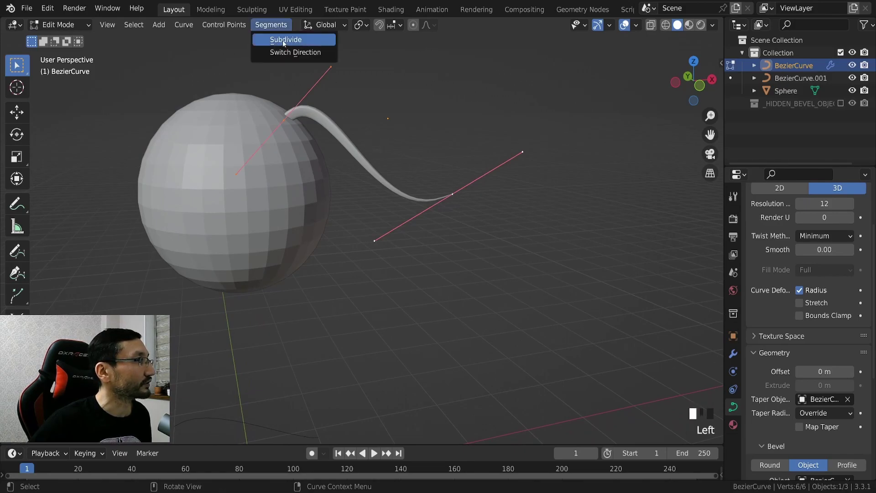
{"action": "left_click", "coordinate": [261, 26]}
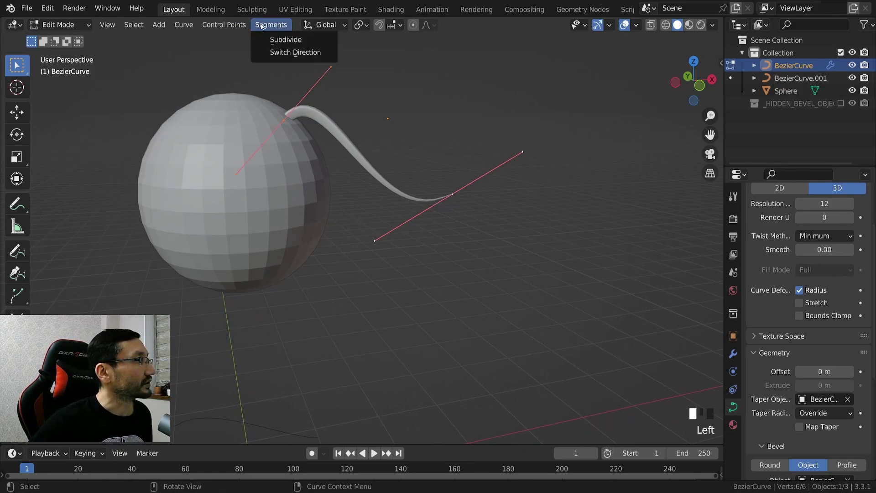
{"action": "right_click", "coordinate": [278, 41]}
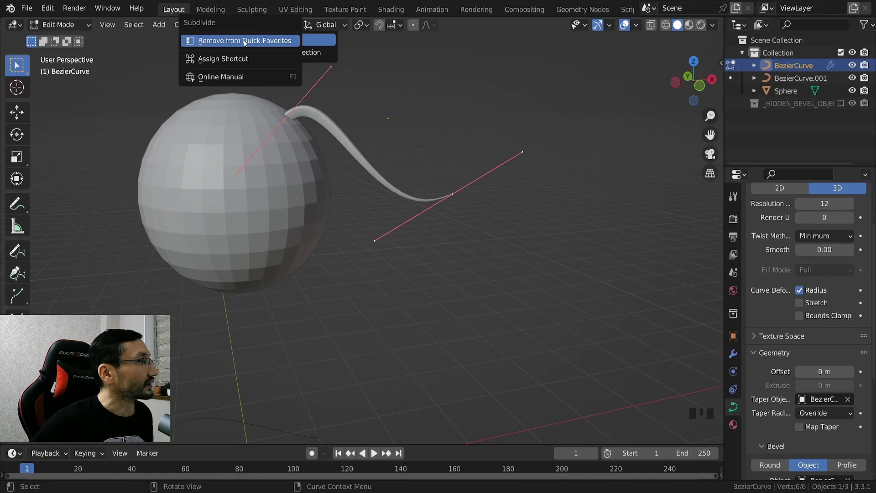
{"action": "key", "text": "Escape"}
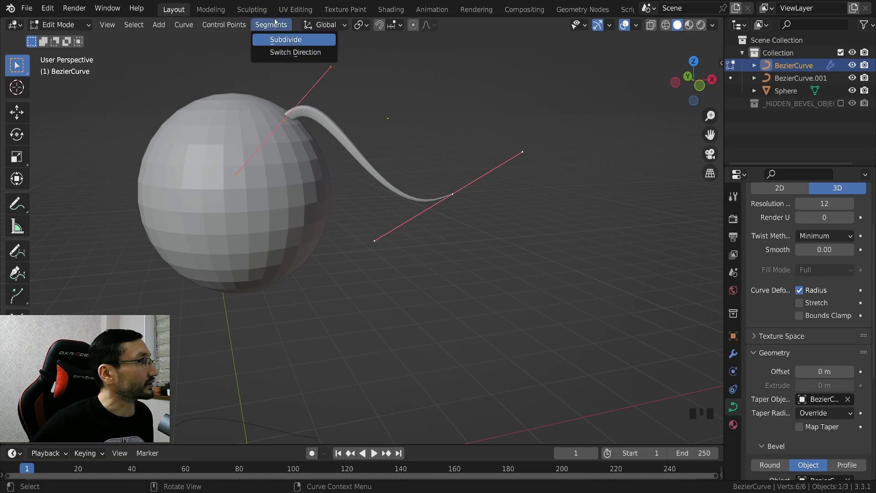
{"action": "right_click", "coordinate": [283, 45]}
{"action": "key", "text": "Escape"}
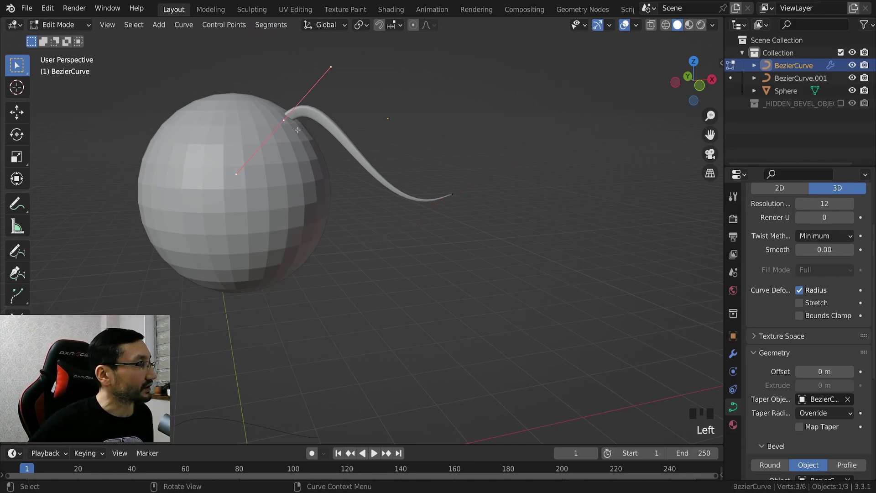
- Subdivide the strand between its end points and rotate the new points to follow the sphere
{"action": "left_click", "coordinate": [457, 200], "text": "shift"}
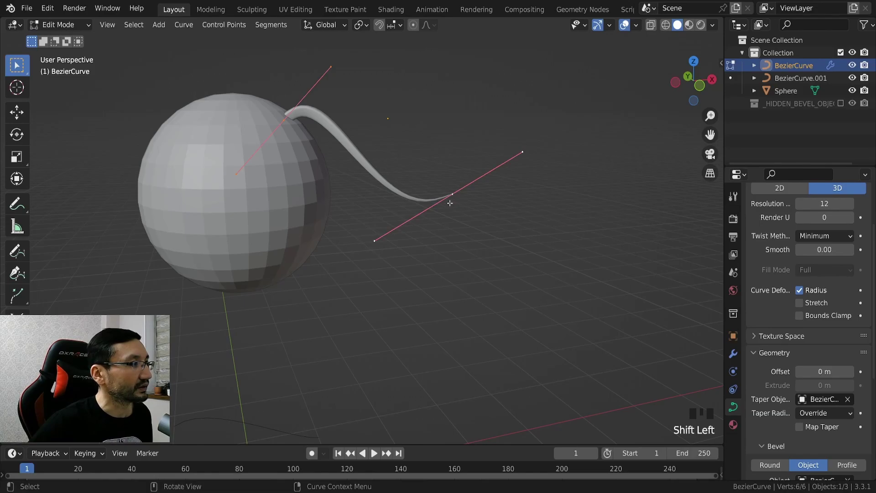
{"action": "key", "text": "q"}
{"action": "left_click", "coordinate": [411, 202]}
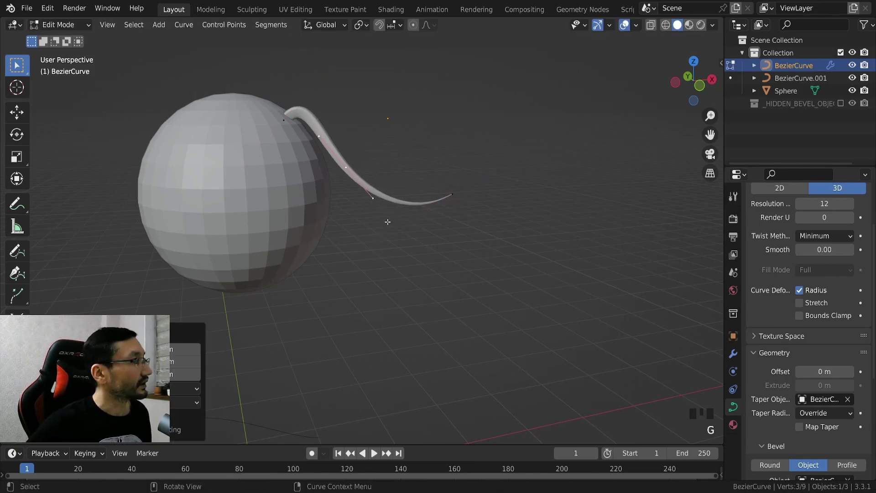
{"action": "middle_click_drag", "start_coordinate": [390, 219], "coordinate": [319, 213]}
{"action": "key", "text": "r"}
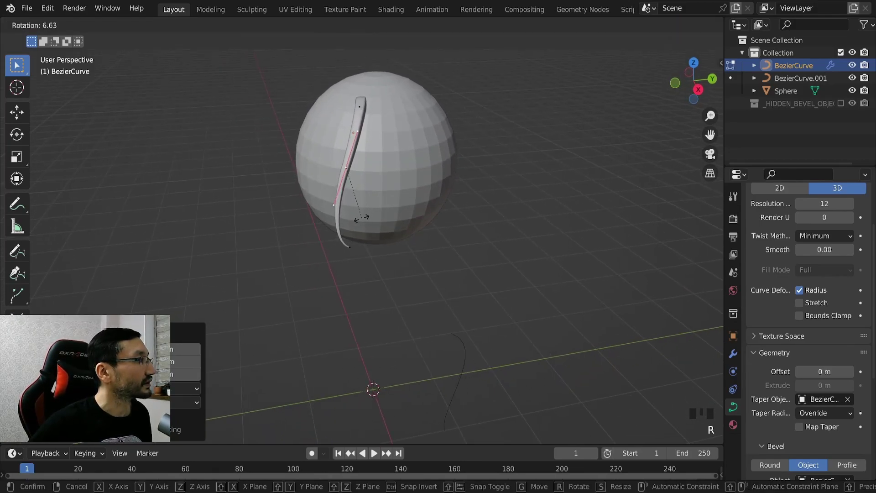
{"action": "left_click", "coordinate": [411, 192]}
{"action": "middle_click_drag", "start_coordinate": [411, 192], "coordinate": [430, 201]}
- Switch to editing BezierCurve.001 and slide its selected point along Y
{"action": "key", "text": "Tab"}
{"action": "left_click", "coordinate": [325, 219]}
{"action": "key", "text": "Tab"}
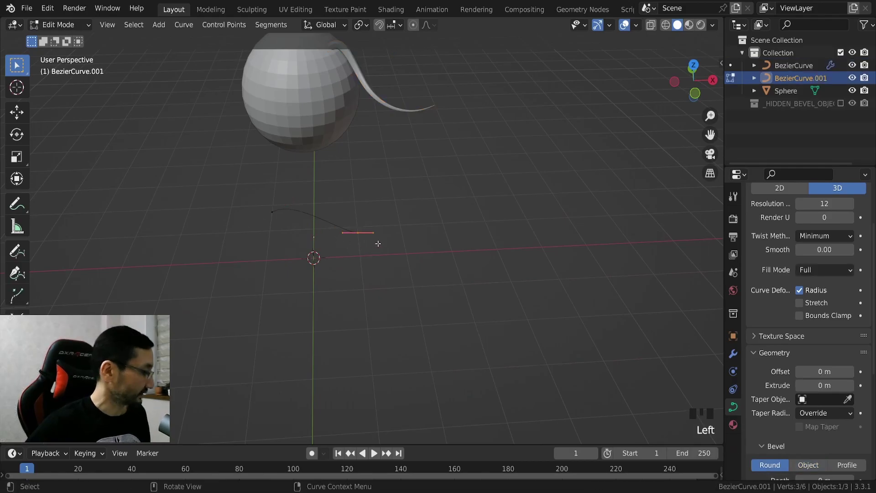
{"action": "key", "text": "g"}
{"action": "key", "text": "y"}
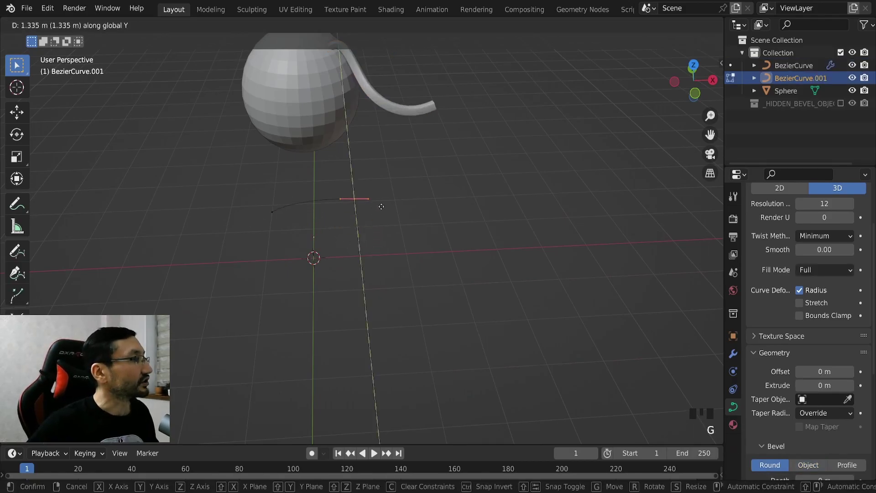
{"action": "left_click", "coordinate": [382, 239]}
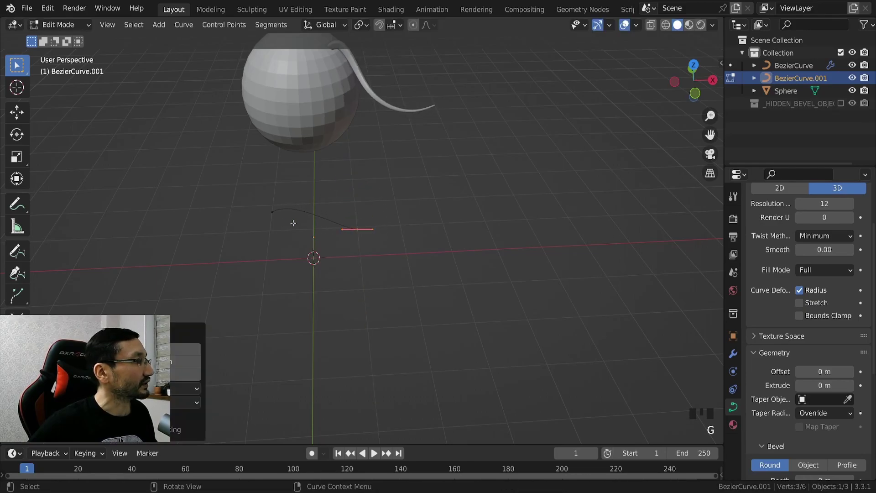
- Slide BezierCurve.001's left end handle and its other end point along Y
{"action": "left_click", "coordinate": [273, 213]}
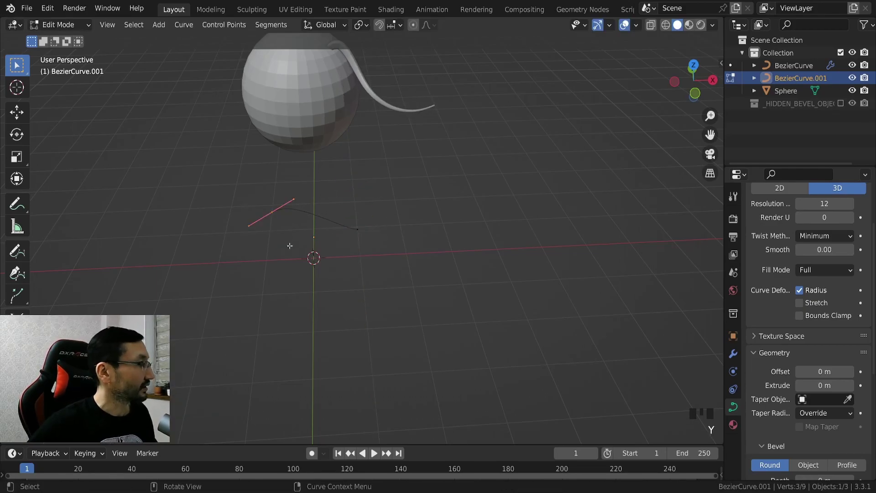
{"action": "key", "text": "g"}
{"action": "key", "text": "y"}
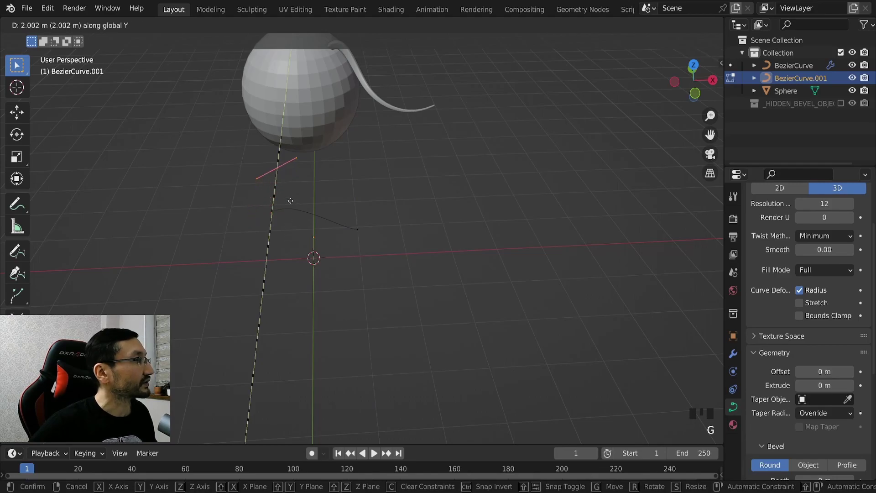
{"action": "left_click", "coordinate": [290, 246]}
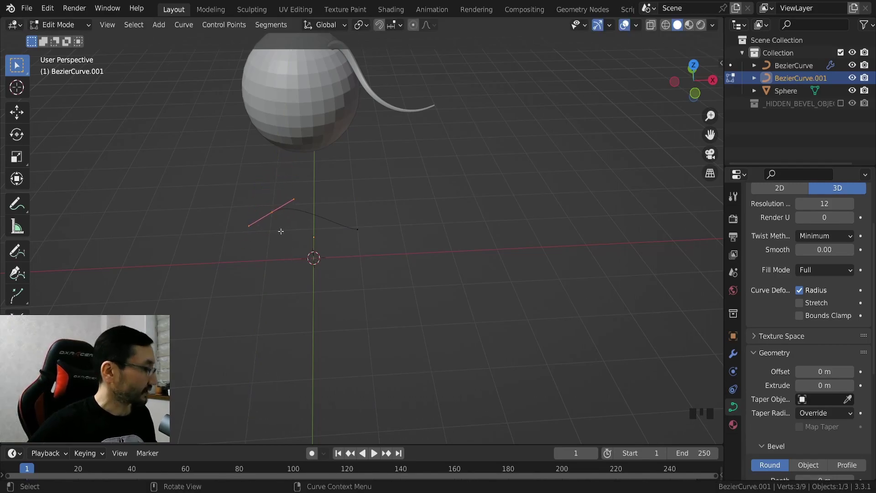
{"action": "key", "text": "g"}
{"action": "right_click", "coordinate": [286, 229]}
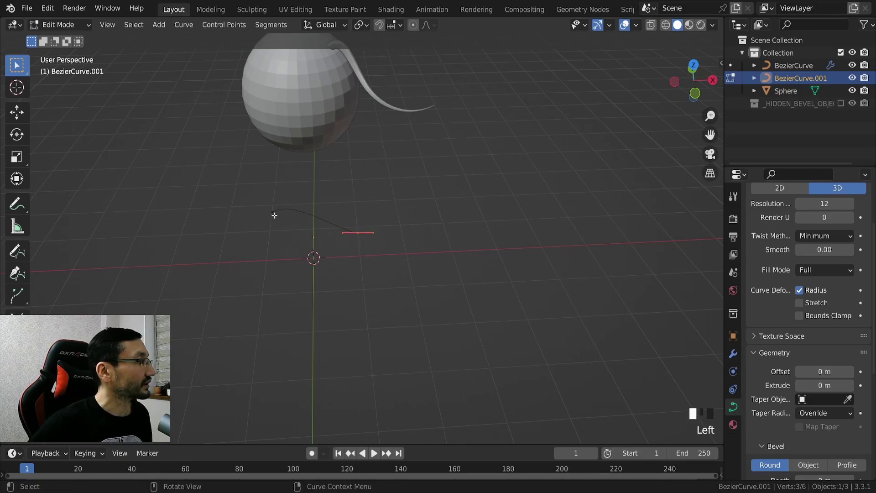
{"action": "left_click", "coordinate": [274, 215]}
{"action": "key", "text": "g"}
{"action": "key", "text": "y"}
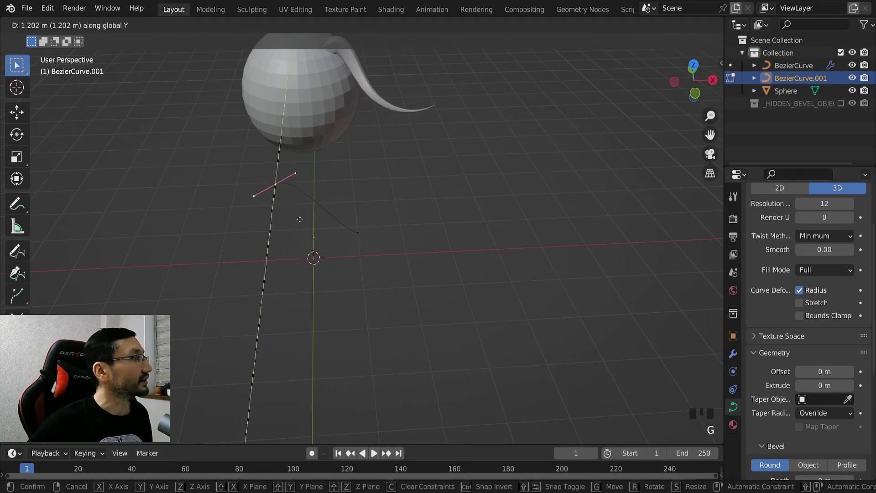
{"action": "left_click", "coordinate": [300, 217]}
{"action": "middle_click_drag", "start_coordinate": [319, 211], "coordinate": [463, 251], "text": "shift"}
- Select BezierCurve and enter Edit Bevel in the Bevel Curve Tools panel
{"action": "key", "text": "Tab"}
{"action": "left_click", "coordinate": [336, 205]}
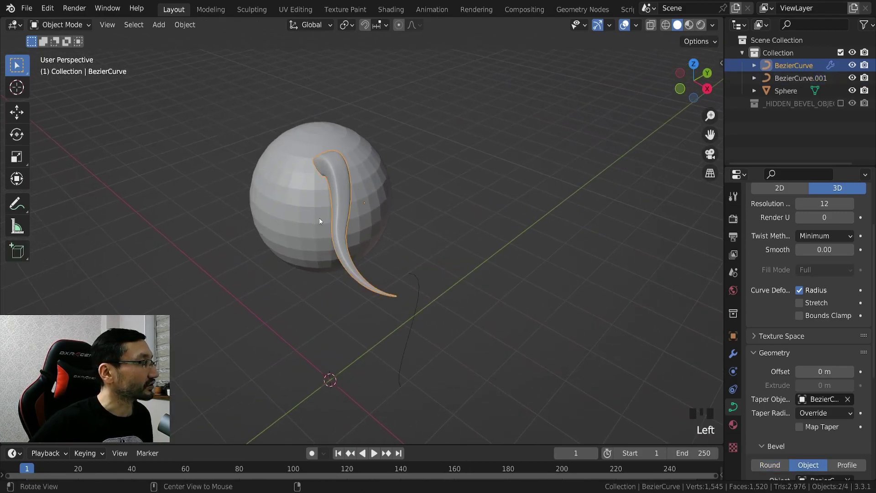
{"action": "middle_click_drag", "start_coordinate": [320, 221], "coordinate": [425, 173]}
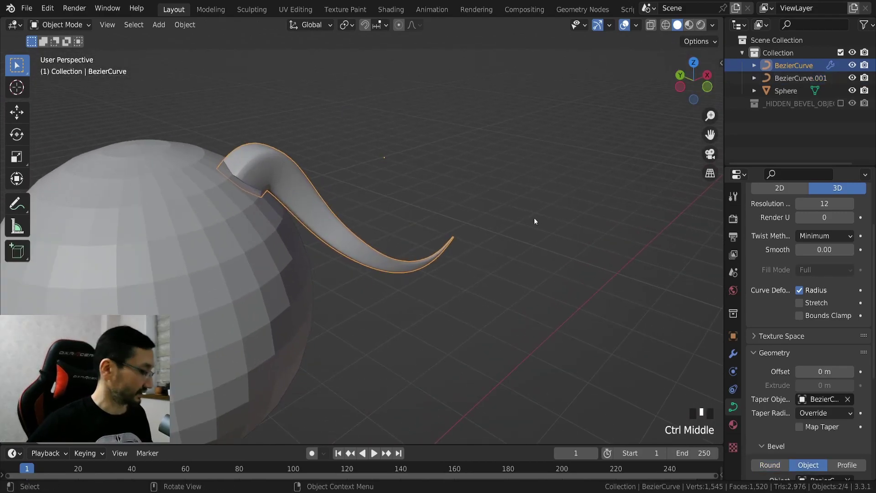
{"action": "key", "text": "n"}
{"action": "left_click", "coordinate": [651, 120]}
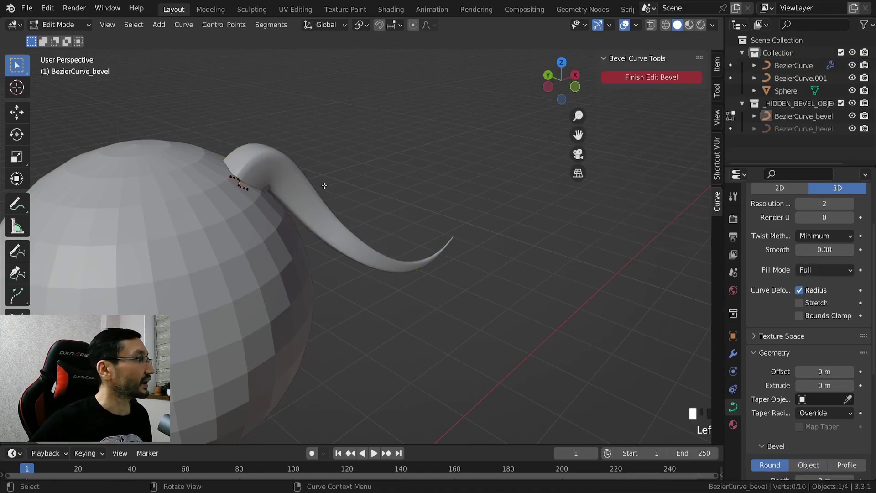
{"action": "middle_click_drag", "start_coordinate": [310, 182], "coordinate": [248, 187]}
- Box-select the right half of the bevel profile and shift it to widen the strand
{"action": "left_click_drag", "start_coordinate": [227, 173], "coordinate": [264, 197]}
{"action": "middle_click_drag", "start_coordinate": [264, 197], "coordinate": [269, 167]}
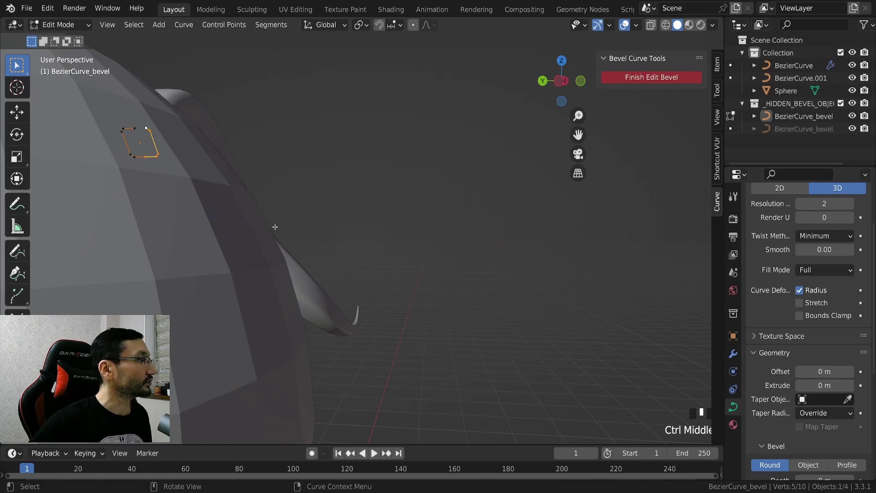
{"action": "middle_click_drag", "start_coordinate": [263, 210], "coordinate": [281, 210], "text": "ctrl"}
{"action": "left_click", "coordinate": [281, 210]}
{"action": "key", "text": "g"}
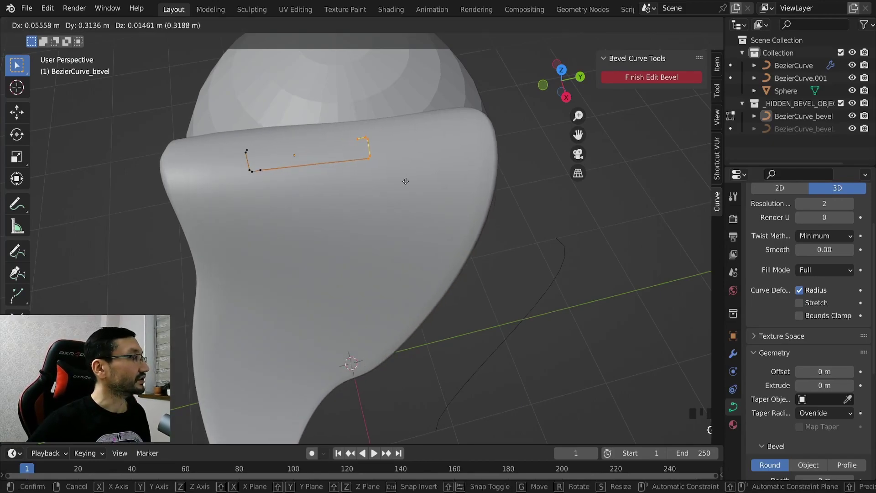
{"action": "left_click", "coordinate": [377, 182]}
{"action": "middle_click_drag", "start_coordinate": [310, 197], "coordinate": [492, 334], "text": "ctrl"}
{"action": "middle_click_drag", "start_coordinate": [438, 218], "coordinate": [434, 242], "text": "shift"}
- Move one bevel profile point up and to the right
{"action": "key", "text": "g"}
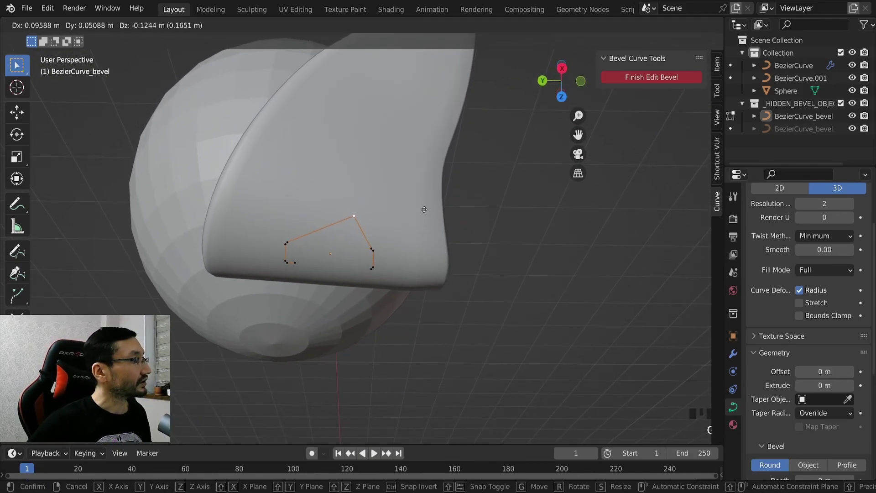
{"action": "right_click", "coordinate": [420, 209]}
{"action": "mouse_move", "coordinate": [421, 209]}
{"action": "middle_mouse_down"}
{"action": "mouse_move", "coordinate": [406, 174]}
{"action": "mouse_move", "coordinate": [365, 191]}
{"action": "mouse_move", "coordinate": [333, 178]}
{"action": "mouse_move", "coordinate": [411, 194]}
{"action": "middle_mouse_up"}
{"action": "mouse_move", "coordinate": [345, 241]}
{"action": "middle_mouse_down"}
{"action": "mouse_move", "coordinate": [351, 250]}
{"action": "mouse_move", "coordinate": [357, 239]}
{"action": "middle_mouse_up"}
{"action": "key", "text": "g"}
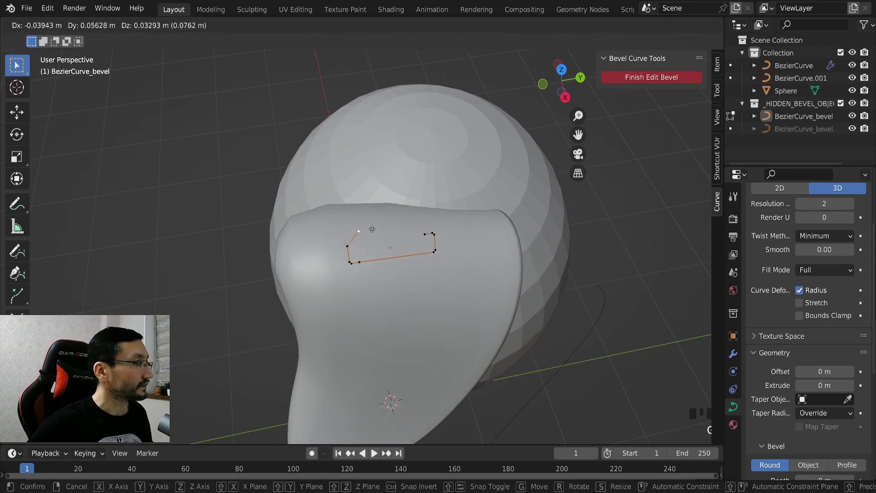
{"action": "left_click", "coordinate": [371, 220]}
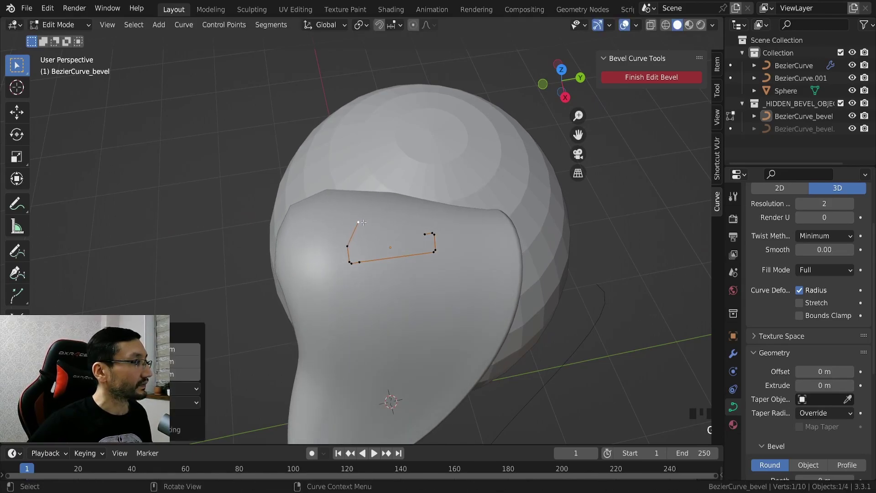
- Extrude three new points onto the bevel profile to form a ridge
{"action": "key", "text": "e"}
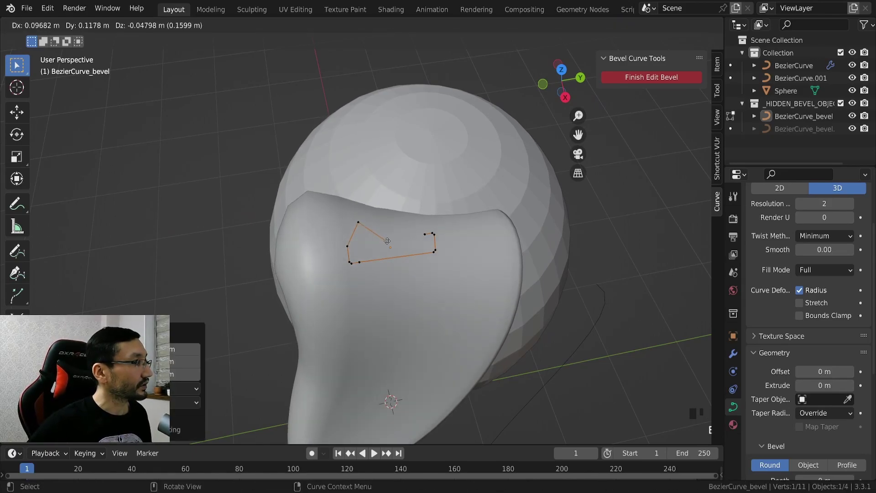
{"action": "left_click", "coordinate": [373, 248]}
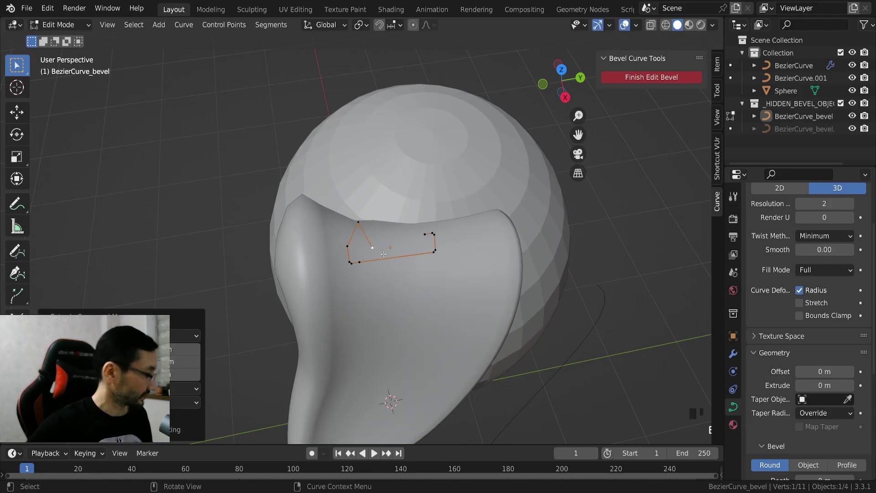
{"action": "key", "text": "e"}
{"action": "left_click", "coordinate": [405, 250]}
{"action": "key", "text": "e"}
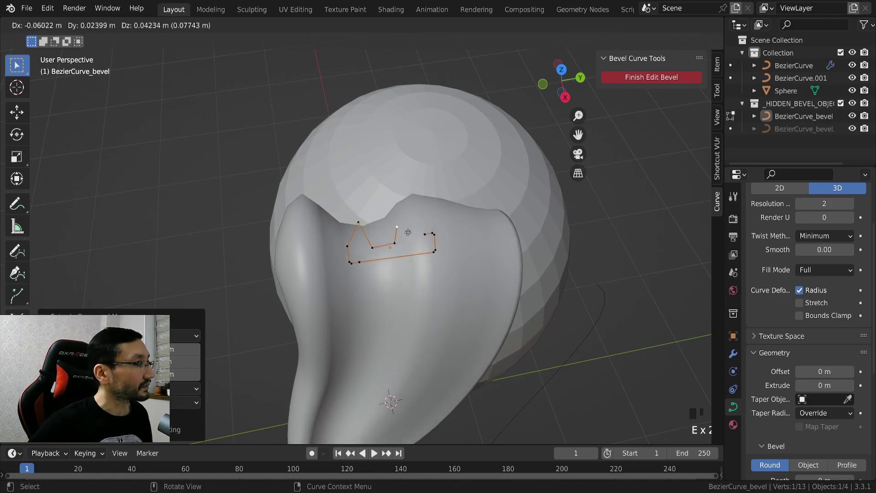
{"action": "left_click", "coordinate": [408, 232]}
{"action": "middle_click_drag", "start_coordinate": [408, 232], "coordinate": [411, 265]}
{"action": "left_click_drag", "start_coordinate": [392, 235], "coordinate": [422, 258]}
- Shift the right-hand profile points left to narrow the lock, then adjust a single point
{"action": "middle_click_drag", "start_coordinate": [422, 258], "coordinate": [443, 252]}
{"action": "key", "text": "g"}
{"action": "left_click", "coordinate": [375, 238]}
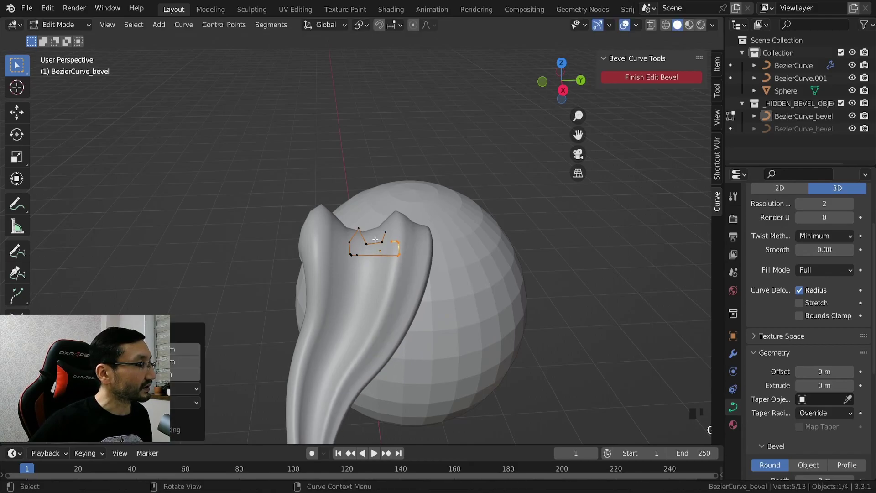
{"action": "key", "text": "b"}
{"action": "left_click_drag", "start_coordinate": [373, 230], "coordinate": [387, 246]}
{"action": "key", "text": "g"}
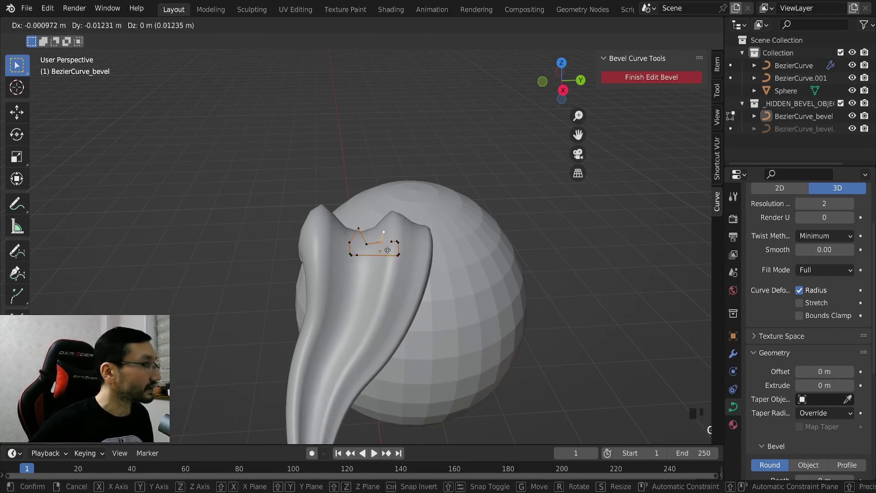
{"action": "left_click", "coordinate": [381, 248]}
{"action": "middle_click_drag", "start_coordinate": [381, 249], "coordinate": [556, 288], "text": "ctrl"}
- Finish the bevel edit, duplicate the strand as BezierCurve.002 and rotate it around Z
{"action": "left_click", "coordinate": [643, 77]}
{"action": "middle_click_drag", "start_coordinate": [518, 221], "coordinate": [493, 289]}
{"action": "key", "text": "shift+d"}
{"action": "left_click", "coordinate": [456, 271]}
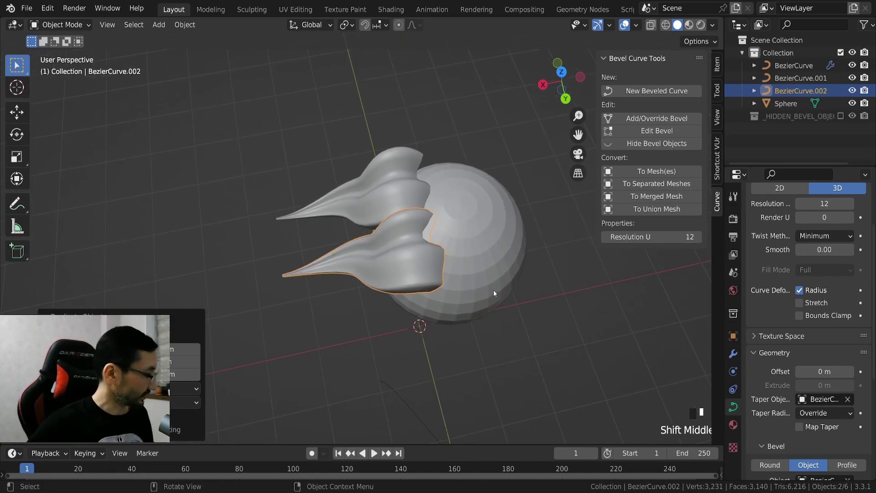
{"action": "key", "text": "r"}
{"action": "left_click", "coordinate": [429, 266]}
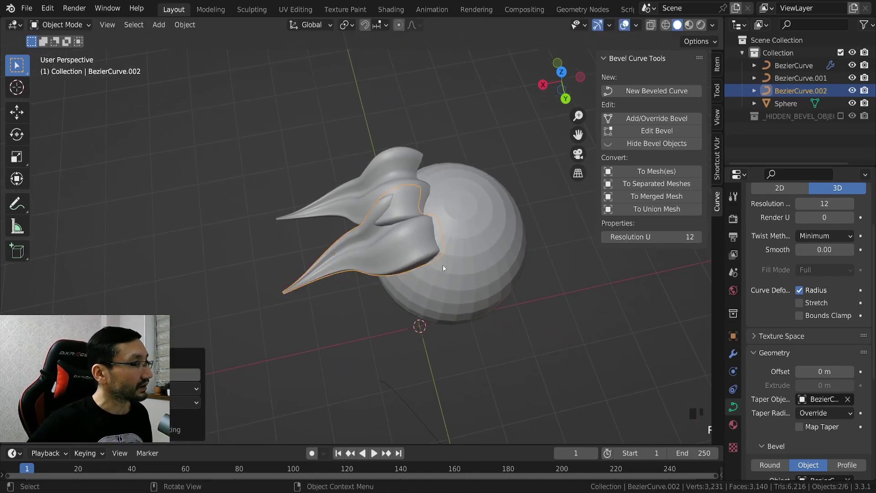
- Move the copied strand so it sits snugly beside the original
{"action": "key", "text": "g"}
{"action": "left_click", "coordinate": [392, 276]}
{"action": "middle_click_drag", "start_coordinate": [392, 276], "coordinate": [337, 190]}
{"action": "key", "text": "g"}
{"action": "left_click", "coordinate": [386, 255]}
{"action": "middle_click_drag", "start_coordinate": [385, 256], "coordinate": [355, 320]}
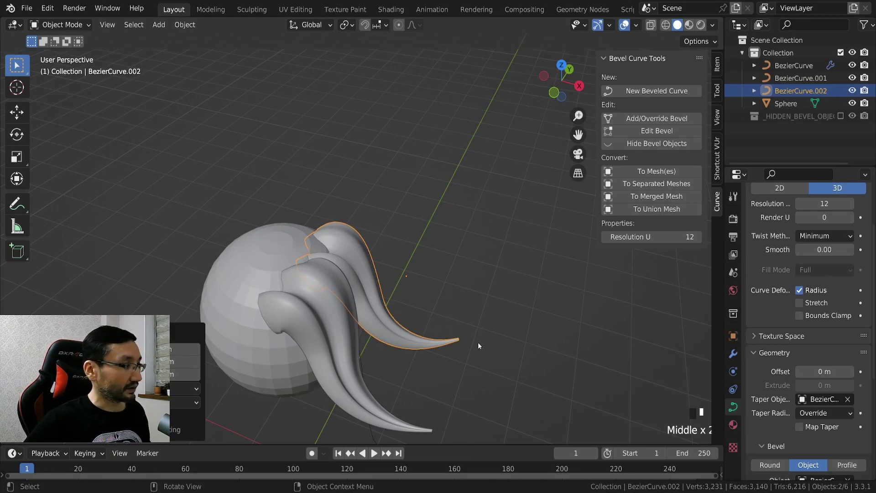
{"action": "middle_click_drag", "start_coordinate": [479, 345], "coordinate": [433, 278], "text": "shift"}
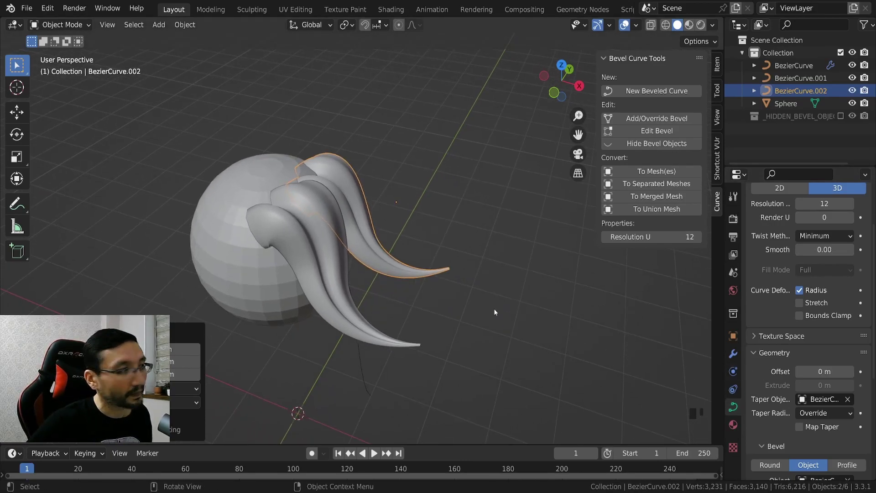
- Convert BezierCurve.002 to a mesh via Convert To > Mesh and show its wireframe
{"action": "key", "text": "n"}
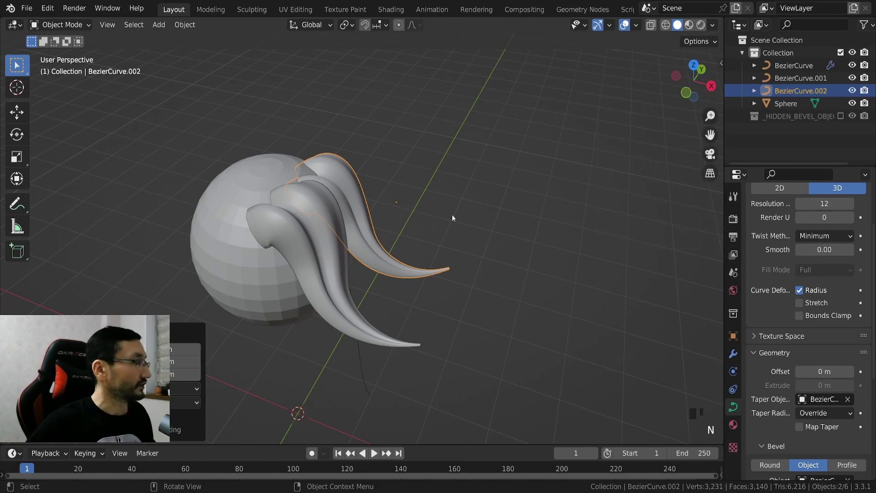
{"action": "right_click", "coordinate": [363, 201]}
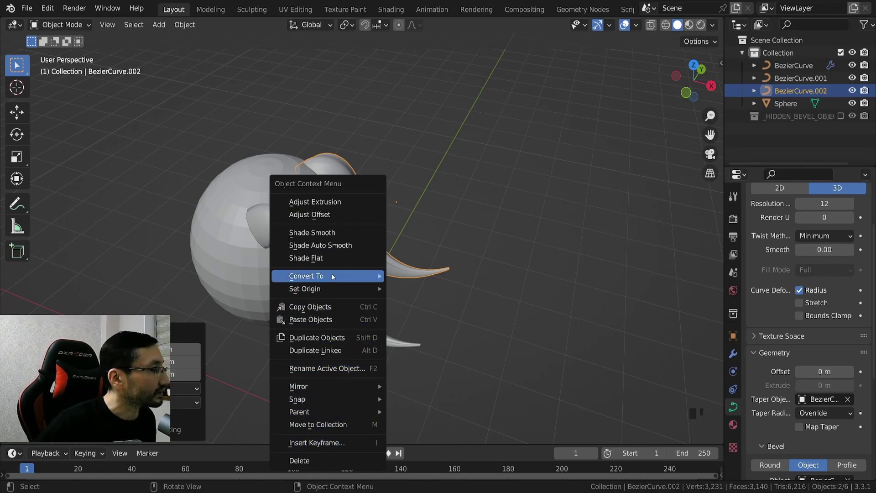
{"action": "mouse_move", "coordinate": [331, 277]}
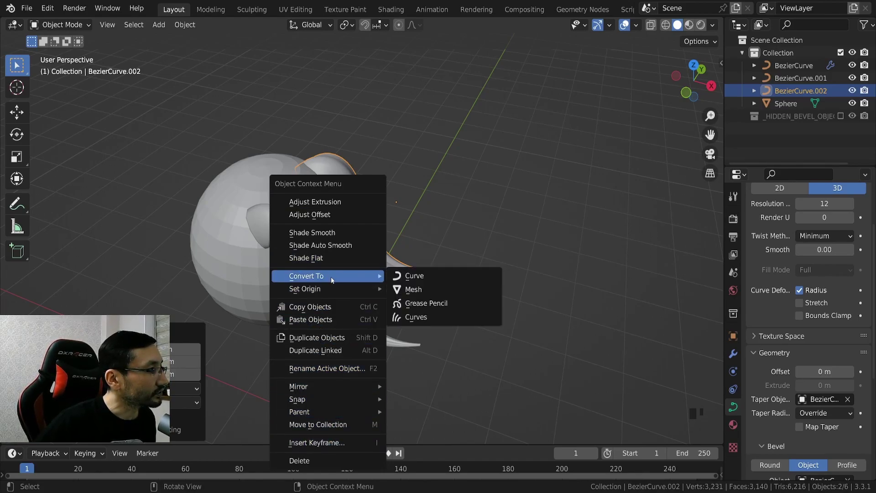
{"action": "left_click", "coordinate": [416, 291]}
{"action": "middle_click_drag", "start_coordinate": [421, 273], "coordinate": [467, 299]}
{"action": "key", "text": "ctrl+f"}
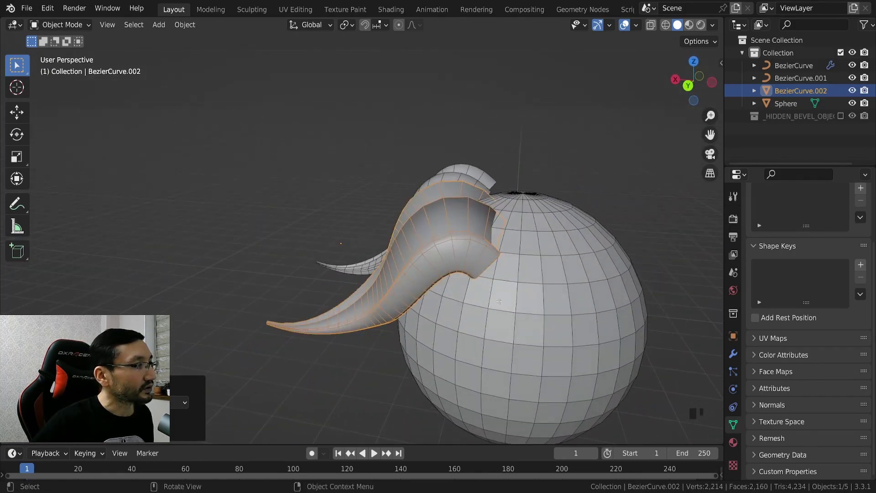
{"action": "key", "text": "Tab"}
{"action": "key", "text": "Tab"}
{"action": "left_click", "coordinate": [513, 314]}
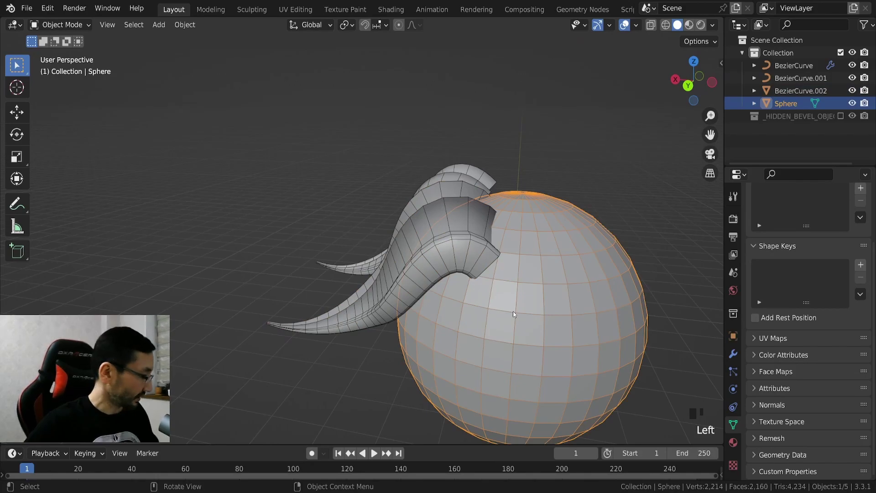
{"action": "key", "text": "h"}
{"action": "middle_click_drag", "start_coordinate": [552, 277], "coordinate": [504, 271]}
{"action": "left_click", "coordinate": [493, 274]}
{"action": "middle_click_drag", "start_coordinate": [554, 282], "coordinate": [540, 295]}
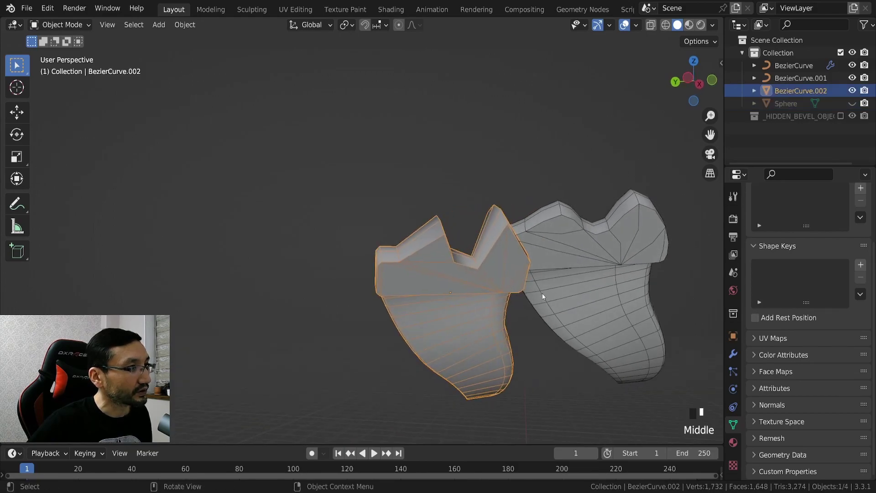
{"action": "middle_click_drag", "start_coordinate": [426, 275], "coordinate": [448, 209]}
{"action": "middle_click_drag", "start_coordinate": [494, 252], "coordinate": [466, 254]}
{"action": "middle_click_drag", "start_coordinate": [522, 274], "coordinate": [479, 283]}
{"action": "key", "text": "Tab"}
{"action": "key", "text": "Tab"}
{"action": "middle_click_drag", "start_coordinate": [549, 275], "coordinate": [383, 303], "text": "ctrl"}
- Select the BezierCurve strand and start Edit Bevel from the Bevel Curve Tools panel
{"action": "left_click", "coordinate": [383, 302]}
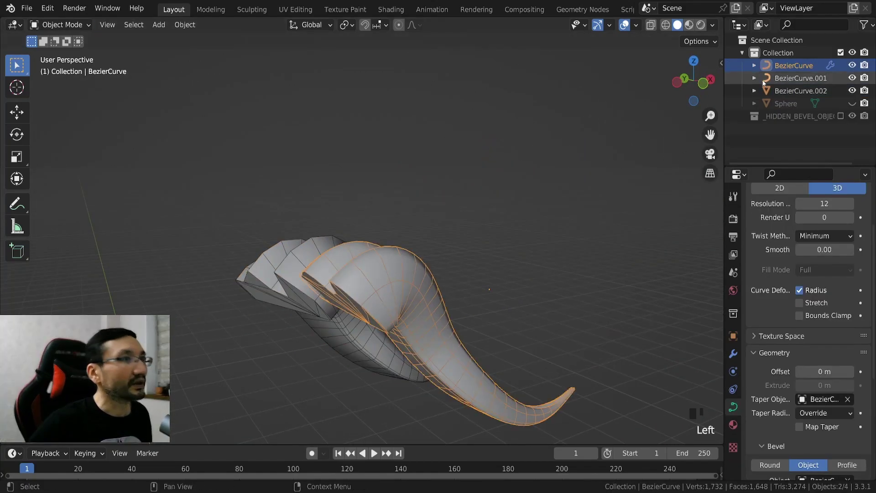
{"action": "left_click", "coordinate": [721, 62]}
{"action": "left_click", "coordinate": [656, 131]}
{"action": "middle_click_drag", "start_coordinate": [456, 274], "coordinate": [493, 219]}
- Move the lower, peak and left bevel profile points up and outward
{"action": "left_click", "coordinate": [412, 301]}
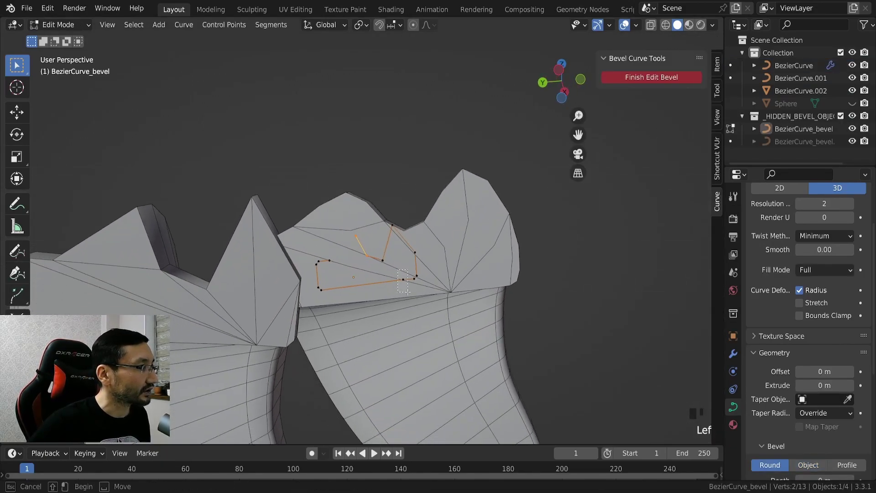
{"action": "key", "text": "g"}
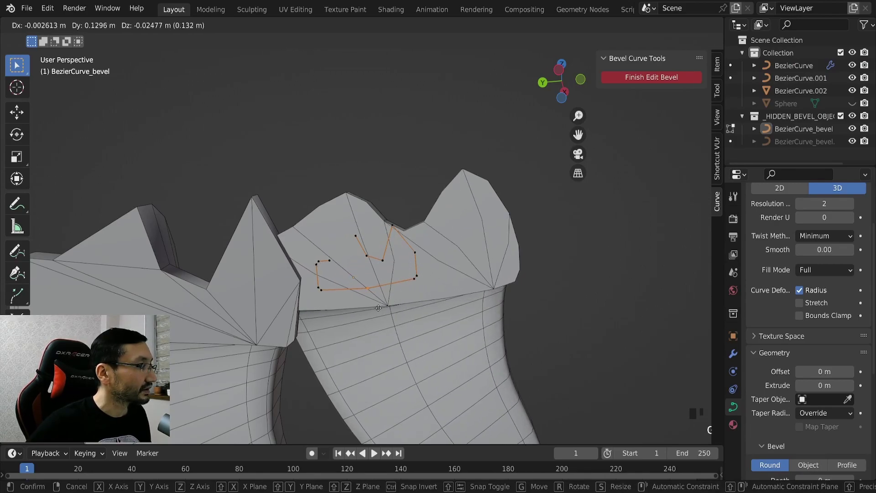
{"action": "left_click", "coordinate": [367, 273]}
{"action": "left_click", "coordinate": [366, 255]}
{"action": "key", "text": "g"}
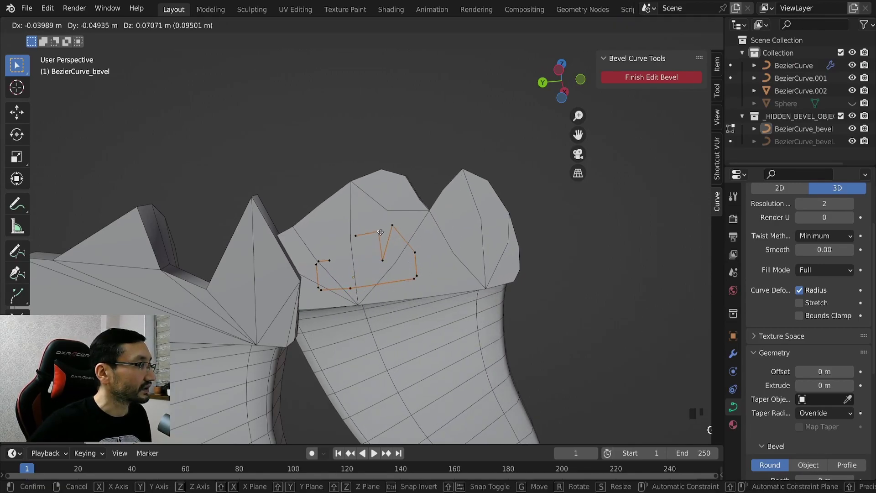
{"action": "left_click", "coordinate": [360, 236]}
{"action": "left_click", "coordinate": [357, 235]}
{"action": "key", "text": "g"}
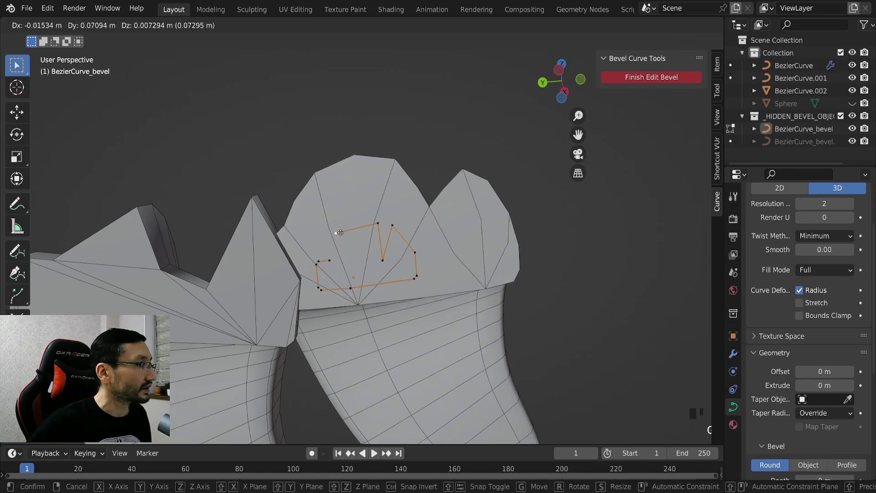
{"action": "left_click", "coordinate": [337, 234]}
- Pull the right-hand profile point further right and raise the middle point
{"action": "left_click", "coordinate": [376, 223]}
{"action": "key", "text": "g"}
{"action": "left_click", "coordinate": [377, 223]}
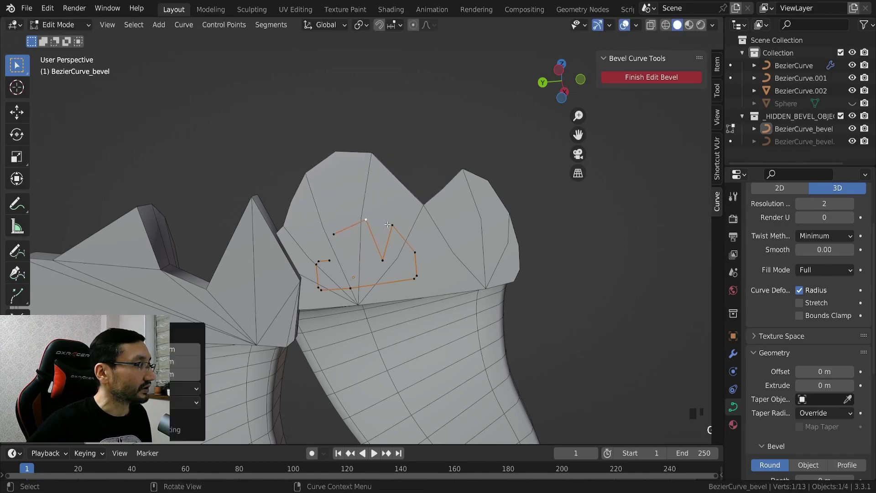
{"action": "key", "text": "g"}
{"action": "left_click", "coordinate": [429, 233]}
{"action": "left_click", "coordinate": [383, 260]}
{"action": "key", "text": "g"}
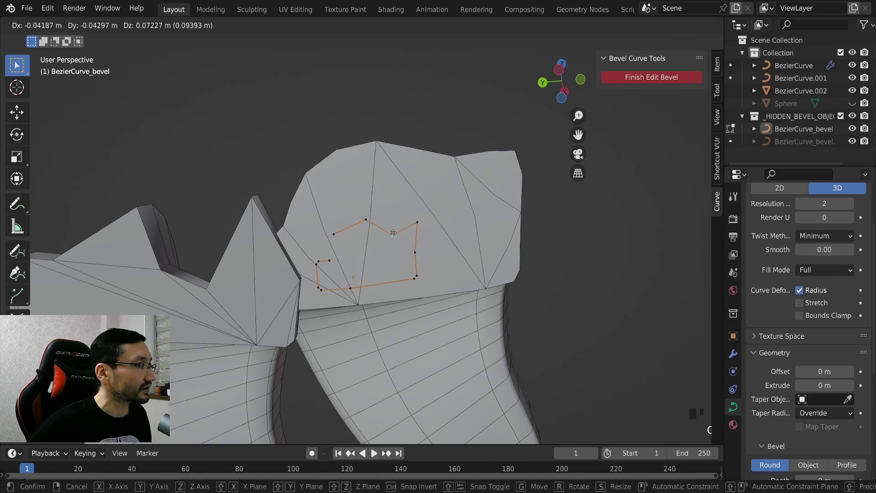
{"action": "left_click", "coordinate": [399, 241]}
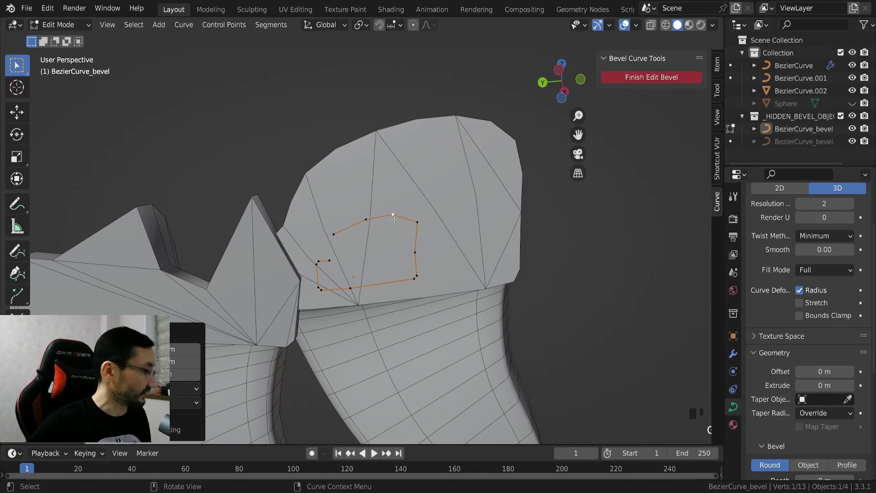
- Delete three profile points, leaving 10 for a rounder strand cross-section
{"action": "key", "text": "x"}
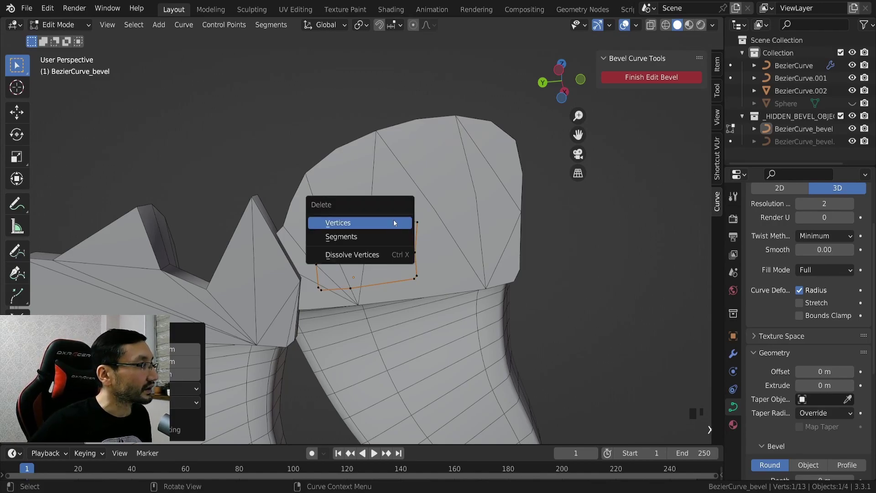
{"action": "left_click", "coordinate": [393, 221]}
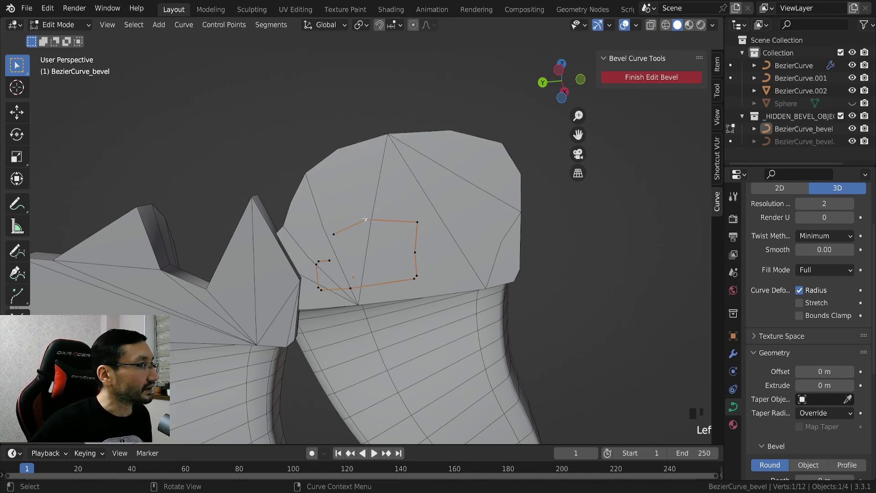
{"action": "key", "text": "x"}
{"action": "left_click", "coordinate": [365, 217]}
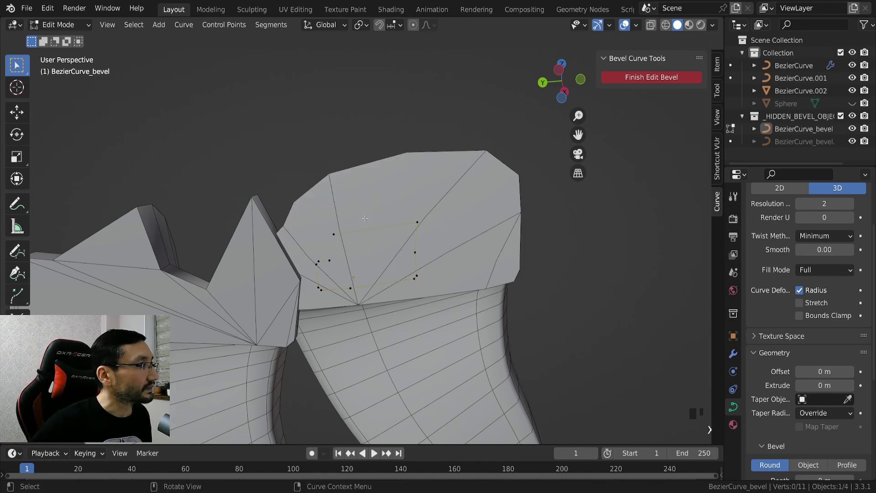
{"action": "key", "text": "x"}
{"action": "left_click", "coordinate": [341, 287]}
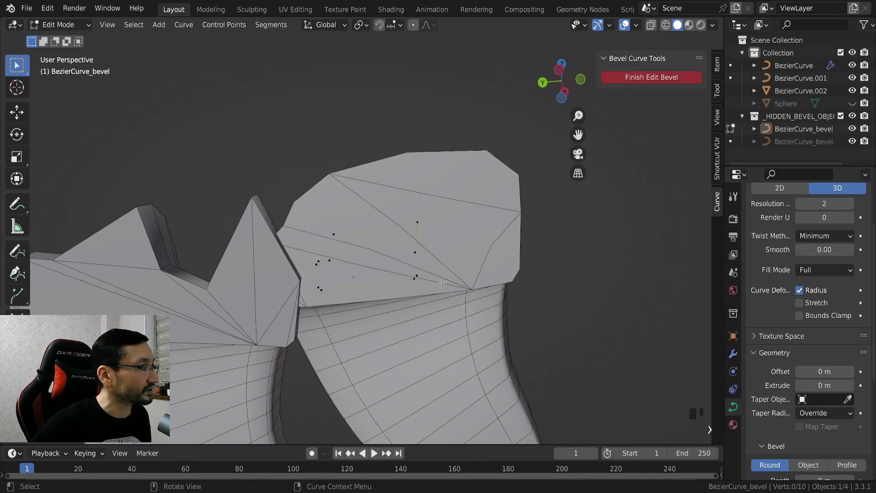
{"action": "middle_click_drag", "start_coordinate": [441, 282], "coordinate": [479, 267], "text": "ctrl"}
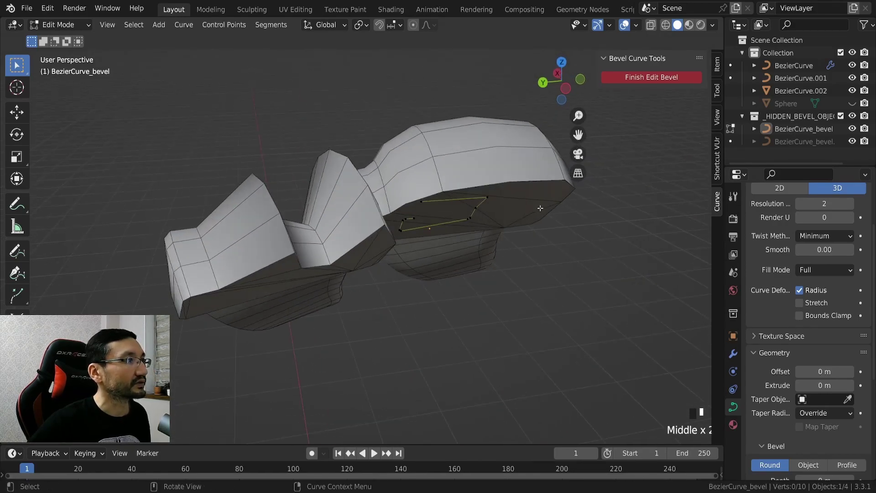
{"action": "left_click", "coordinate": [652, 78]}
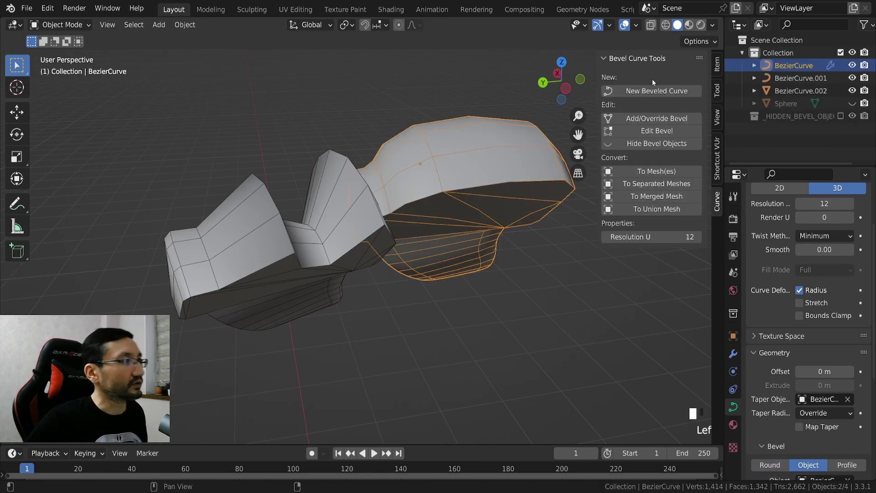
{"action": "middle_click_drag", "start_coordinate": [539, 164], "coordinate": [417, 255]}
{"action": "key", "text": "Tab"}
{"action": "left_click", "coordinate": [498, 257]}
{"action": "middle_click_drag", "start_coordinate": [498, 256], "coordinate": [504, 232]}
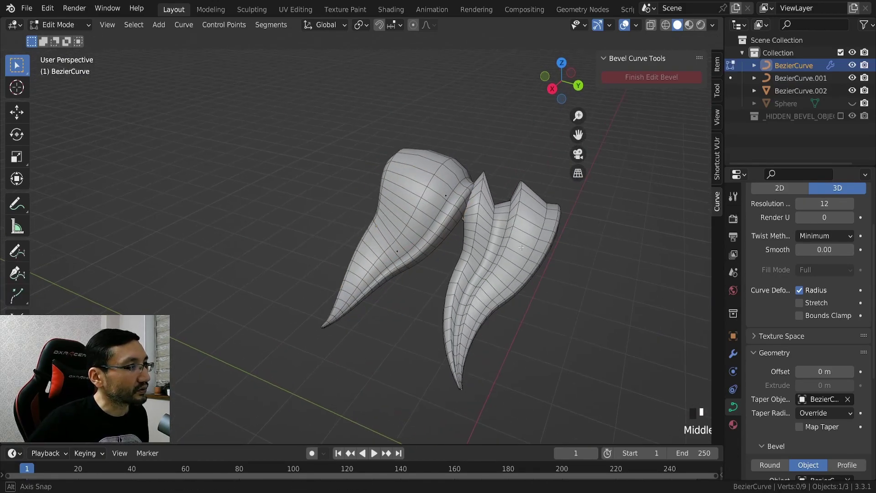
{"action": "key", "text": "Tab"}
{"action": "left_click", "coordinate": [505, 232]}
{"action": "middle_click_drag", "start_coordinate": [543, 275], "coordinate": [481, 240]}
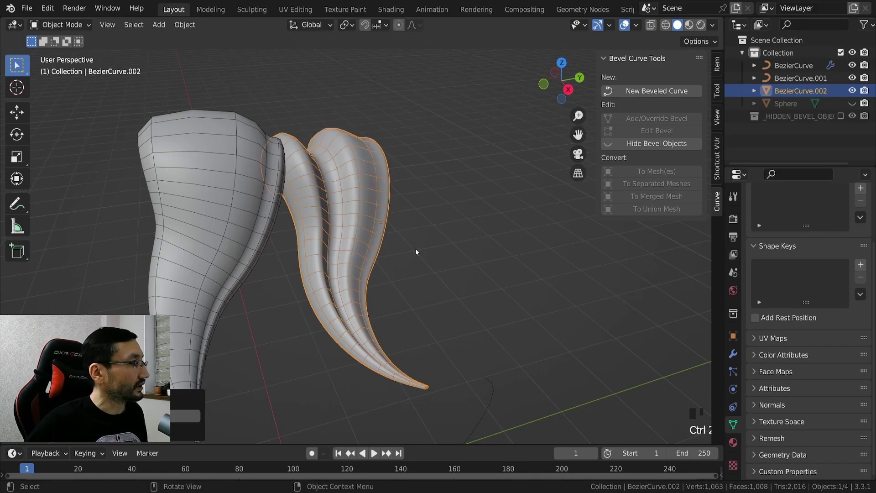
{"action": "middle_click_drag", "start_coordinate": [415, 250], "coordinate": [440, 253]}
{"action": "left_click", "coordinate": [458, 274]}
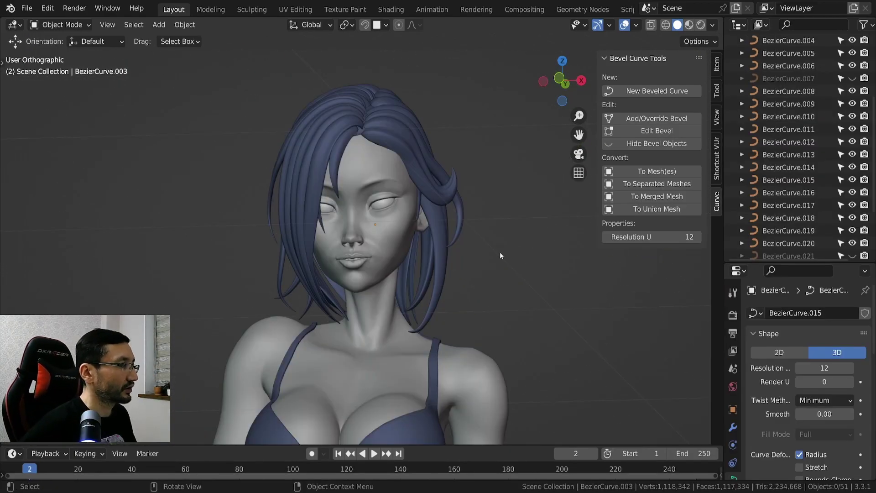
- Orbit around the character to show the finished blue hairstyle from all sides
{"action": "middle_click_drag", "start_coordinate": [487, 263], "coordinate": [416, 265]}
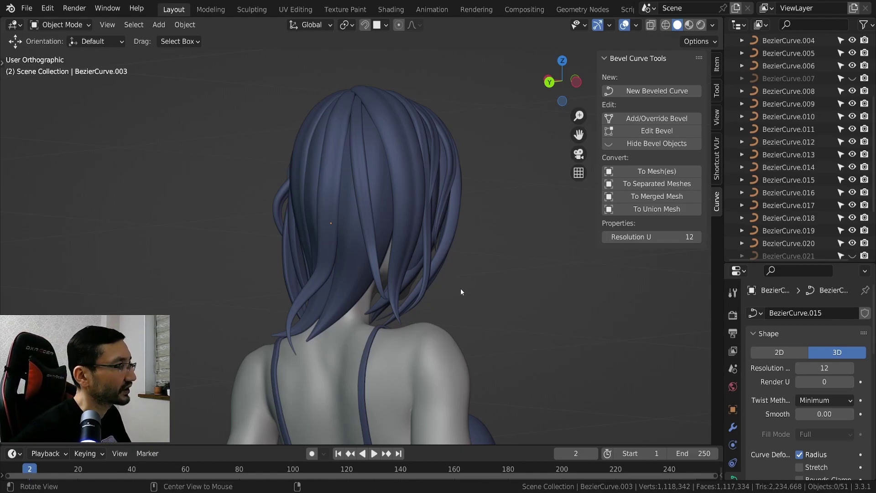
{"action": "middle_click_drag", "start_coordinate": [461, 286], "coordinate": [387, 272]}
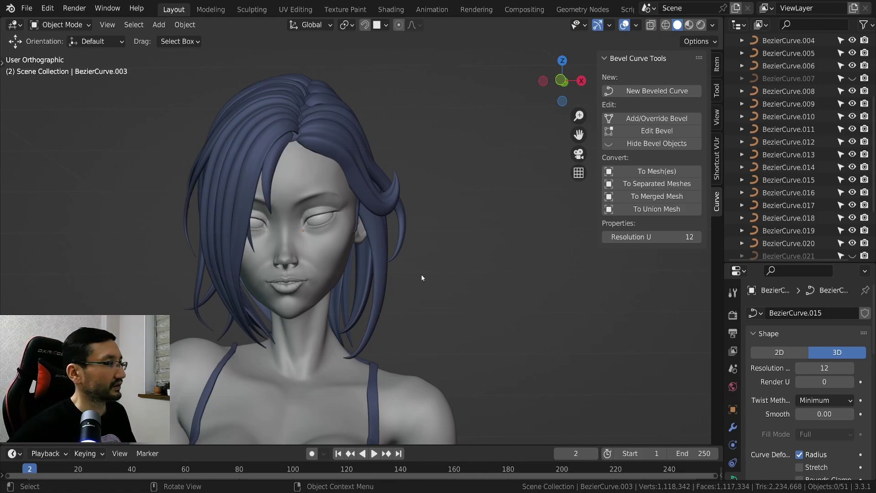
{"action": "middle_click_drag", "start_coordinate": [426, 268], "coordinate": [422, 180]}
{"action": "middle_click_drag", "start_coordinate": [358, 208], "coordinate": [493, 302]}
{"action": "scroll", "coordinate": [510, 333], "scroll_direction": "down", "scroll_amount": 3}
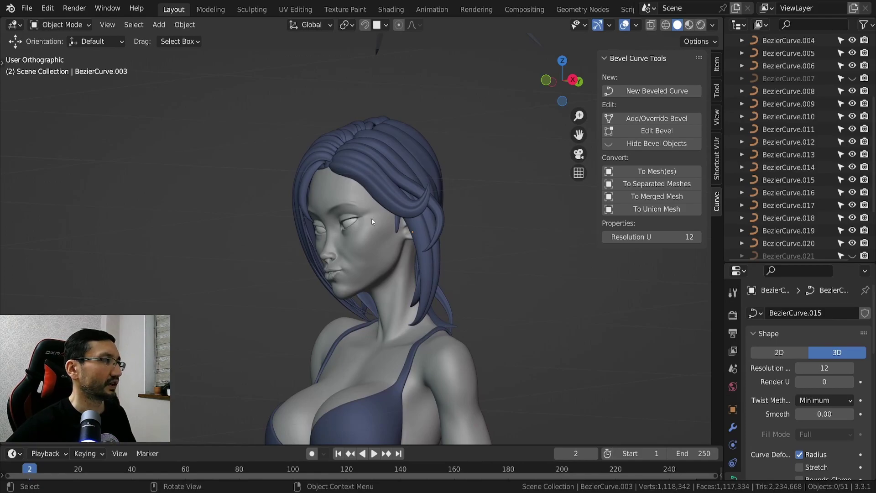
{"action": "middle_click_drag", "start_coordinate": [456, 244], "coordinate": [423, 275]}
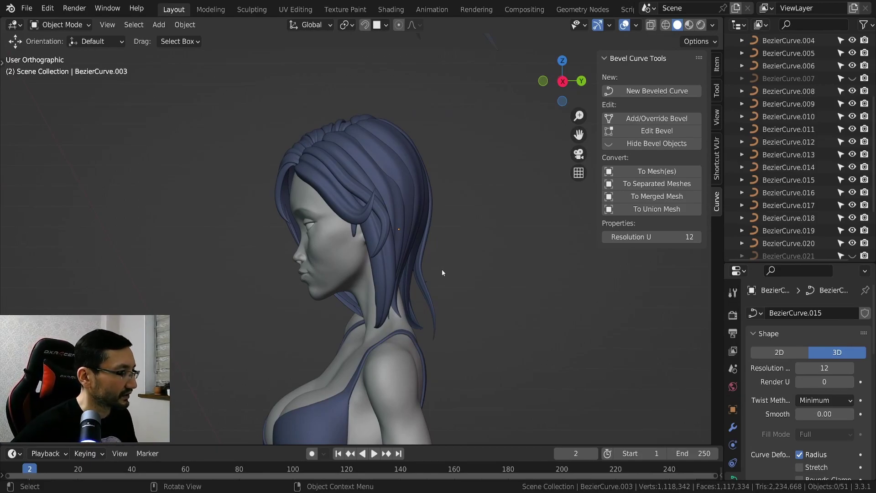
- Rotate the handle of BezierCurve.017's lower control point in Edit Mode
{"action": "left_click", "coordinate": [435, 341]}
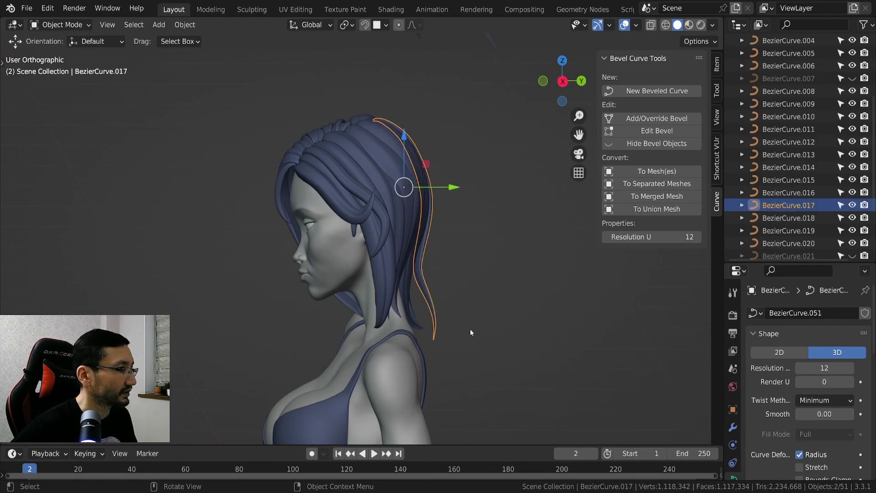
{"action": "middle_click_drag", "start_coordinate": [470, 328], "coordinate": [476, 251]}
{"action": "scroll", "coordinate": [459, 315], "scroll_direction": "up", "scroll_amount": 4}
{"action": "key", "text": "Tab"}
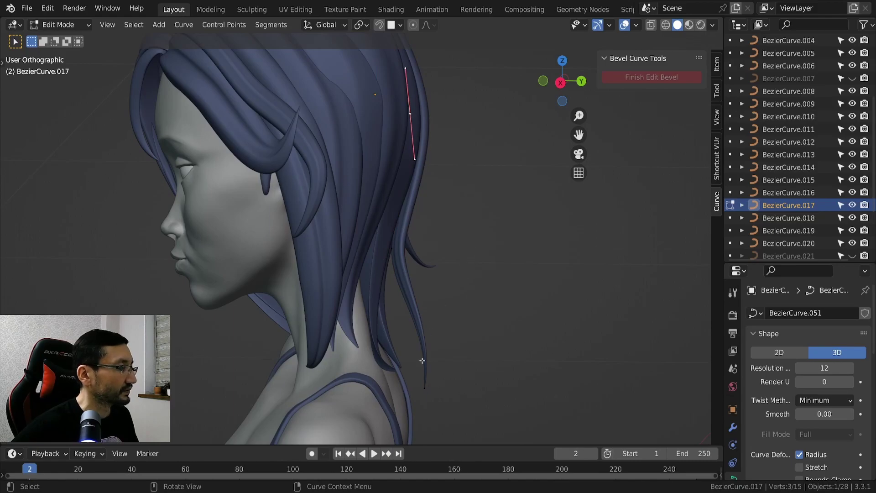
{"action": "left_click", "coordinate": [424, 387]}
{"action": "key", "text": "r"}
{"action": "left_click", "coordinate": [462, 434]}
{"action": "key", "text": "g"}
{"action": "key", "text": "Escape"}
{"action": "key", "text": "g"}
{"action": "key", "text": "Escape"}
{"action": "middle_click_drag", "start_coordinate": [476, 370], "coordinate": [477, 295]}
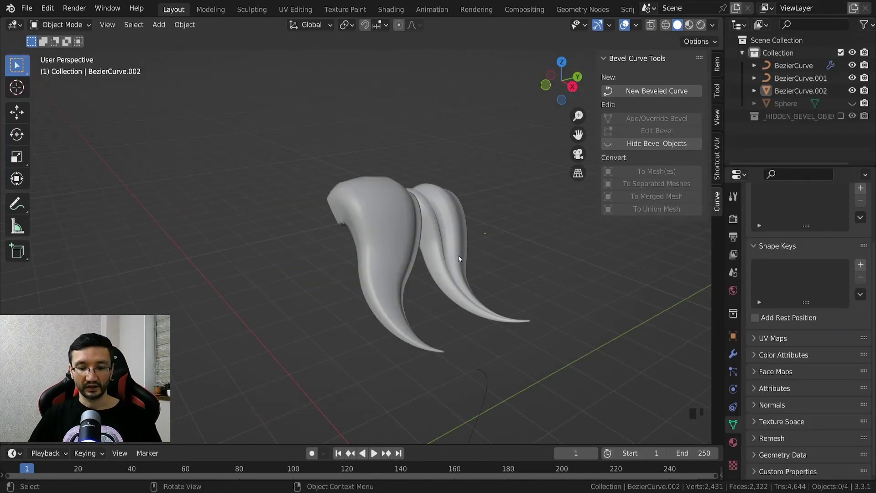